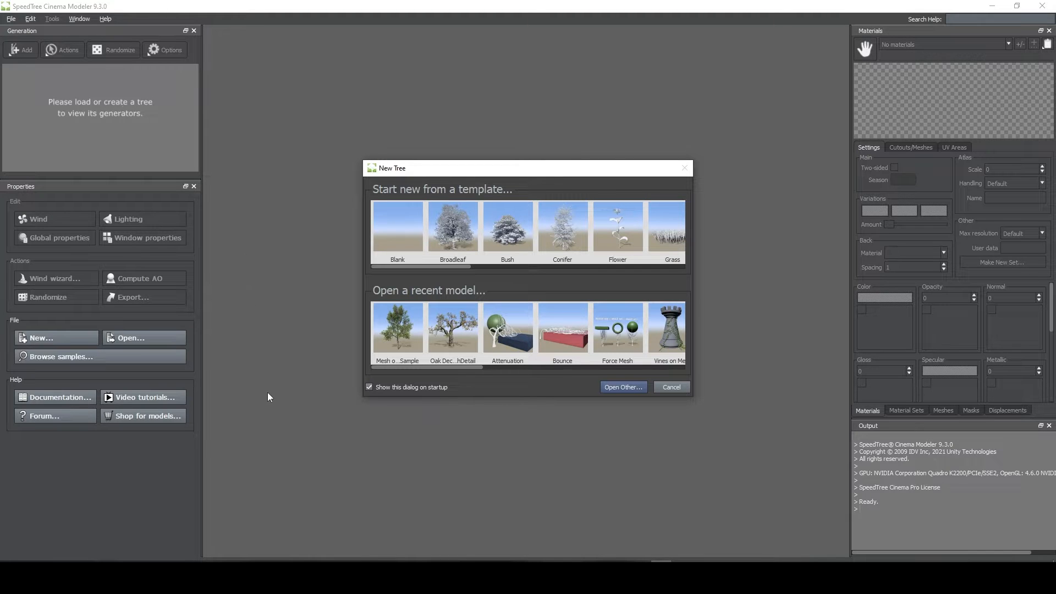
# Switch to the web browser and review the Learning Edition and Indie plans on the SpeedTree Games licensing page.
pyautogui.click(255, 575)
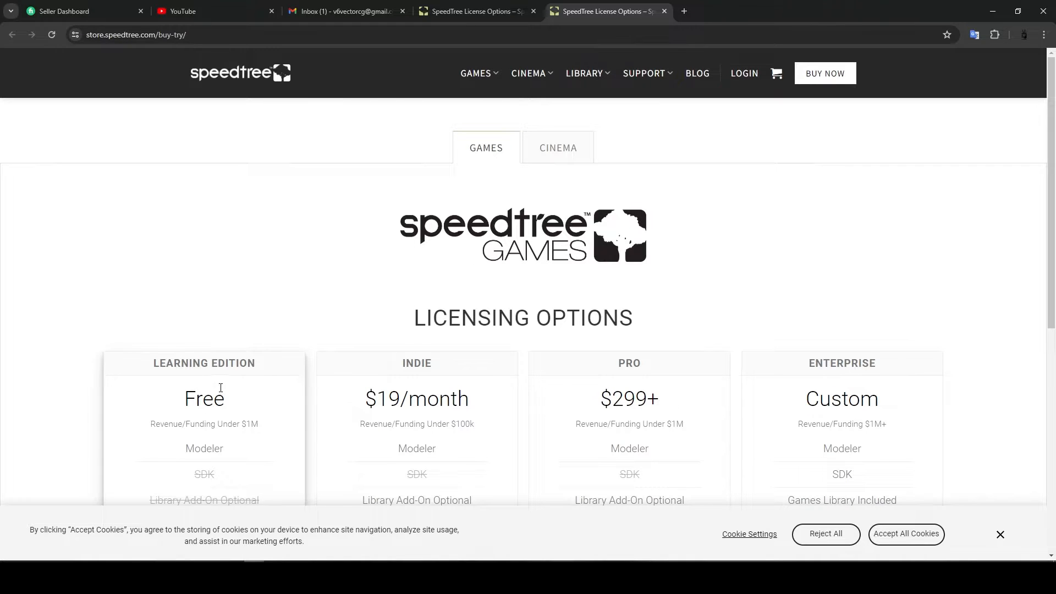
pyautogui.scroll(-2, 253, 341)
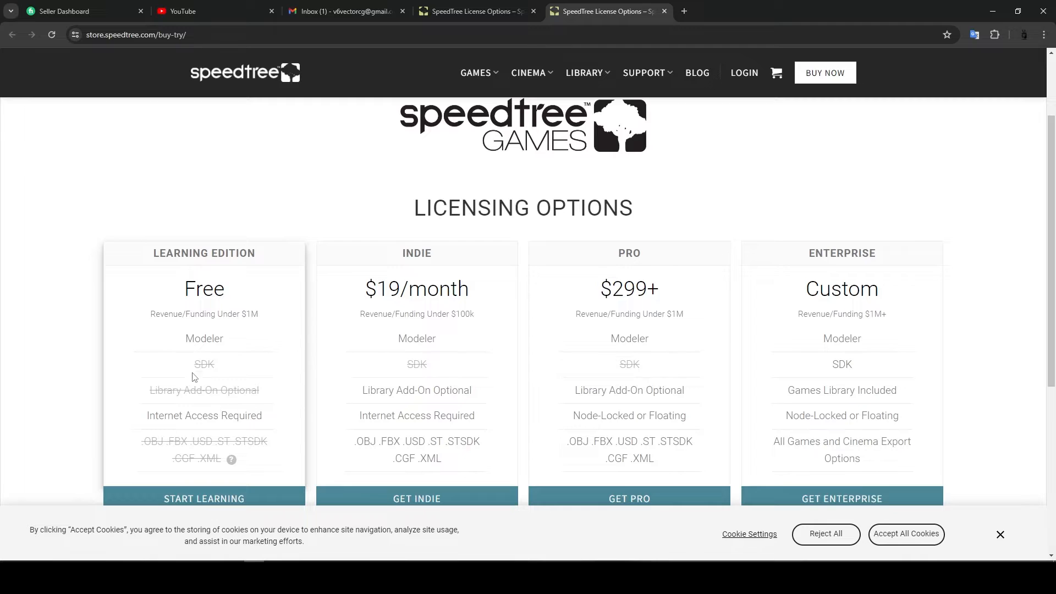
pyautogui.moveTo(182, 342); pyautogui.dragTo(234, 341)
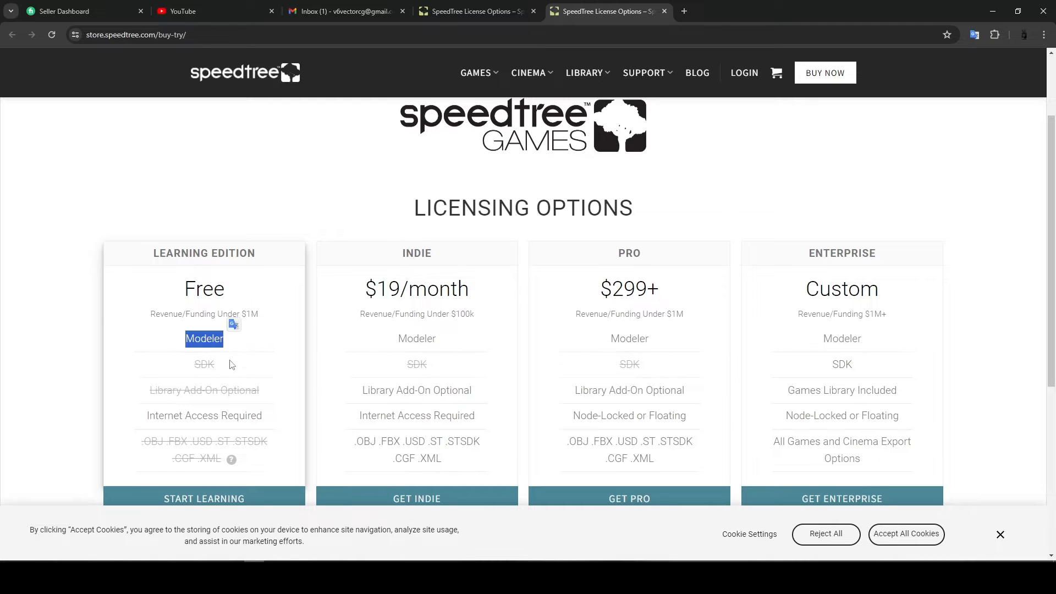
pyautogui.moveTo(201, 454)
pyautogui.moveTo(398, 253); pyautogui.dragTo(439, 254)
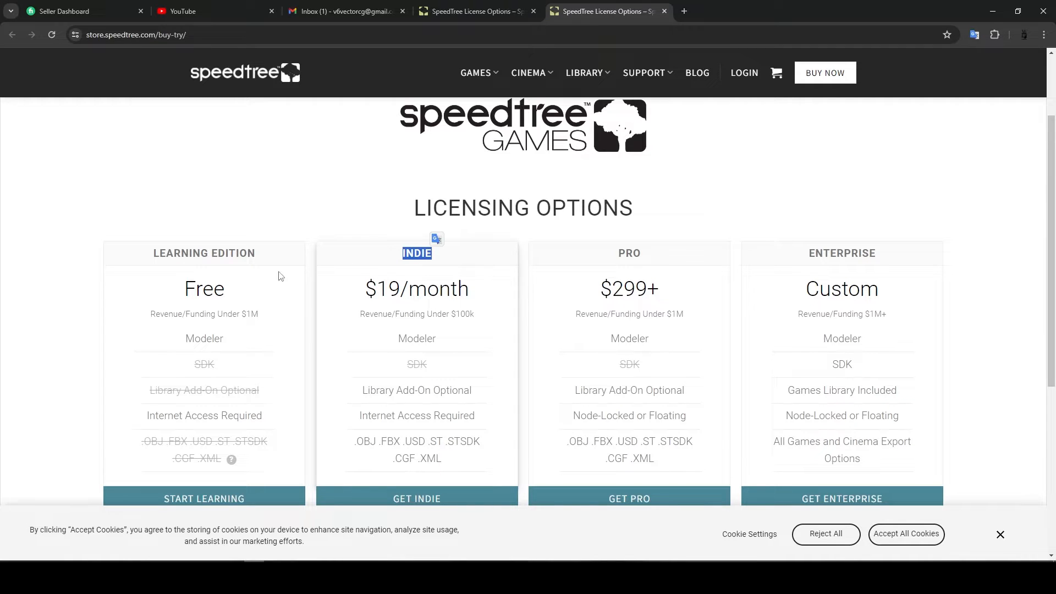
pyautogui.moveTo(153, 254); pyautogui.dragTo(263, 254)
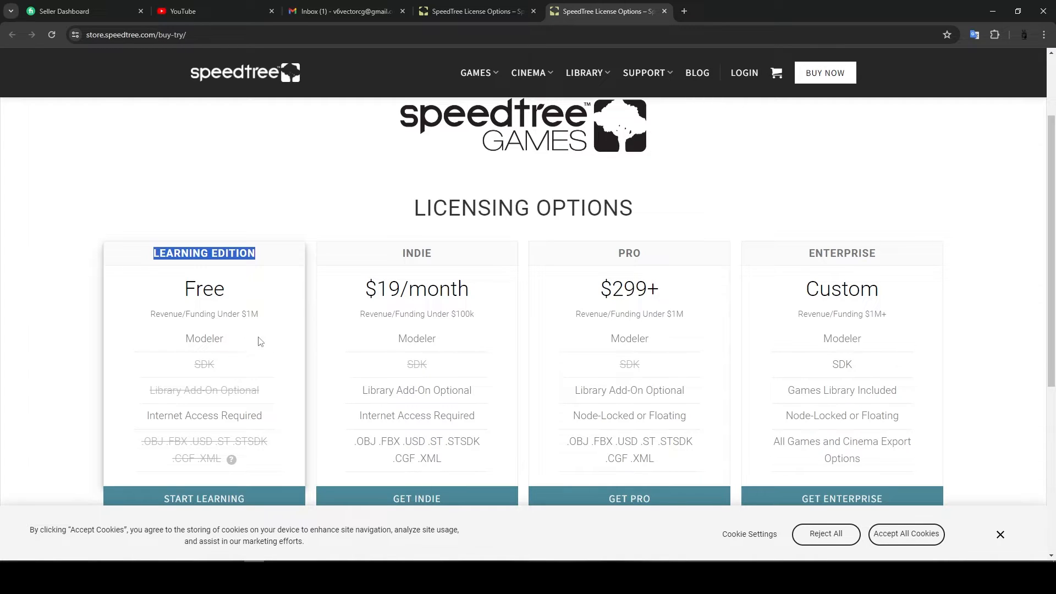
# Compare the prices of the Indie, Pro and Enterprise plans and return to SpeedTree Modeler.
pyautogui.moveTo(364, 289); pyautogui.dragTo(479, 292)
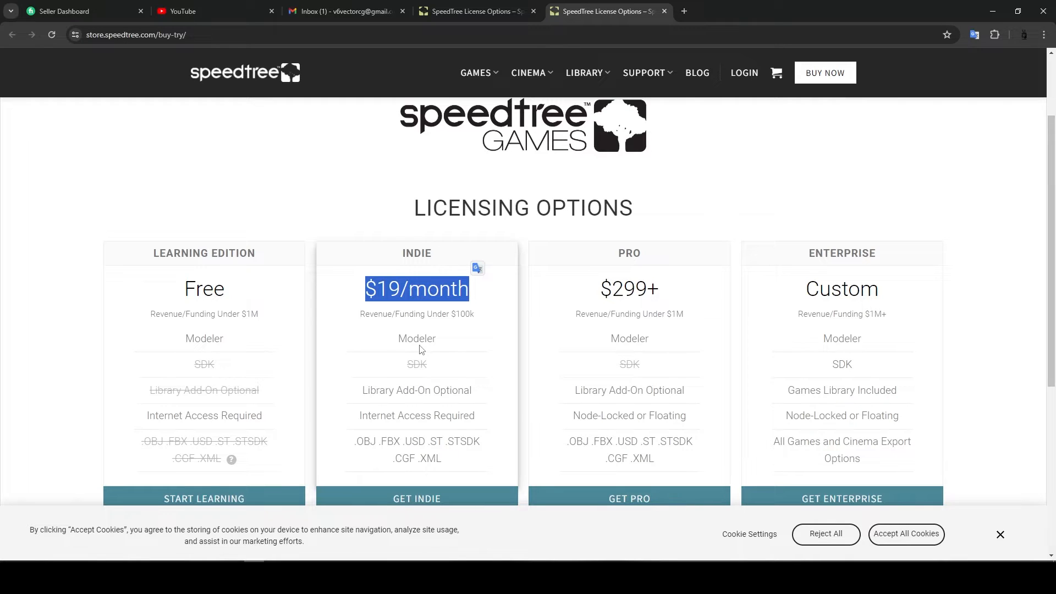
pyautogui.click(367, 293)
pyautogui.moveTo(367, 293); pyautogui.dragTo(470, 291)
pyautogui.click(367, 297)
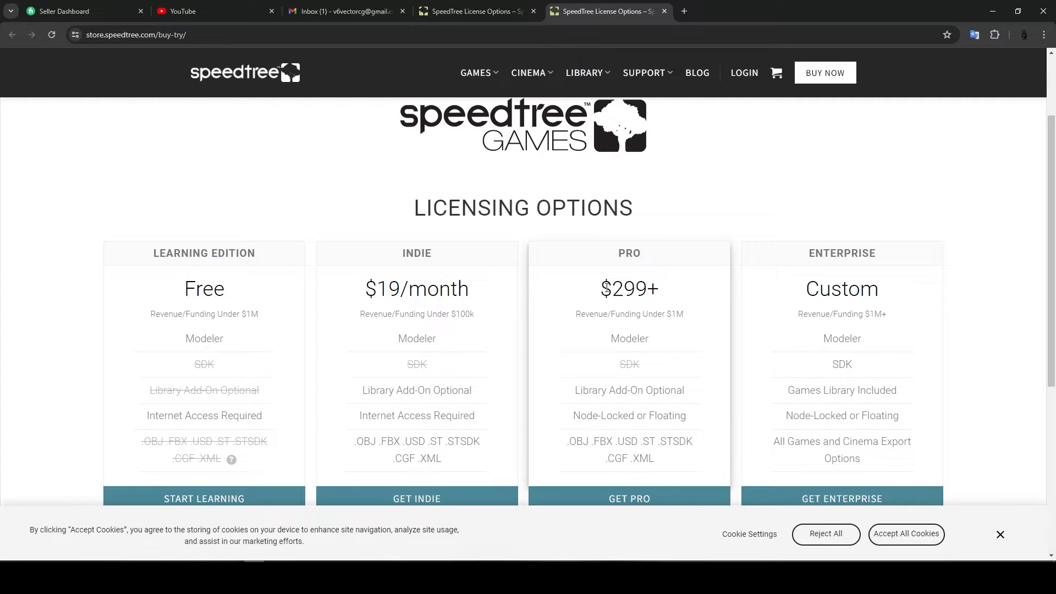
pyautogui.moveTo(600, 290); pyautogui.dragTo(667, 286)
pyautogui.moveTo(792, 292); pyautogui.dragTo(950, 262)
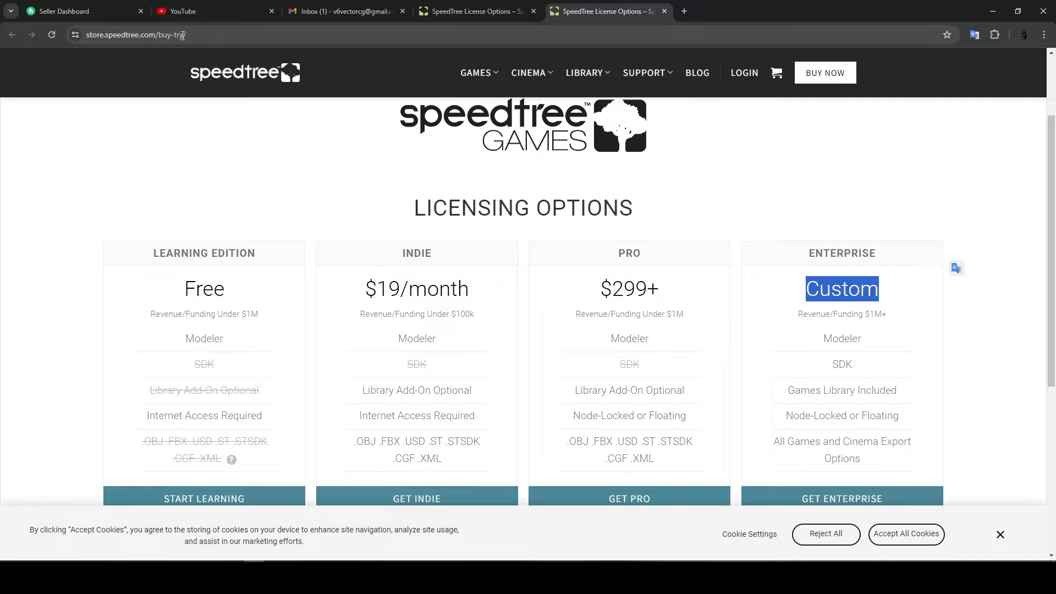
pyautogui.click(213, 36)
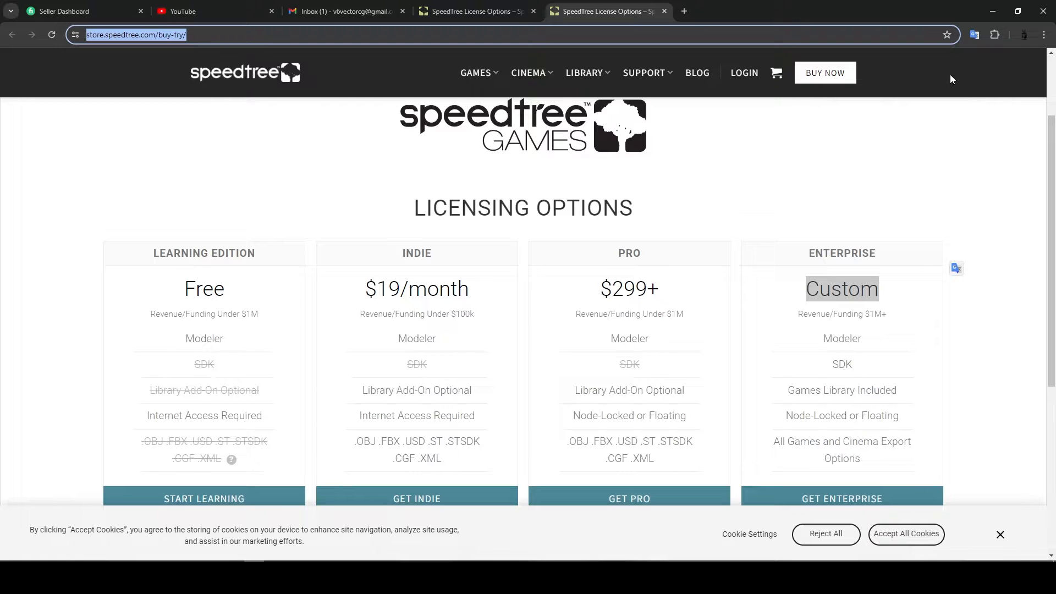
pyautogui.click(993, 11)
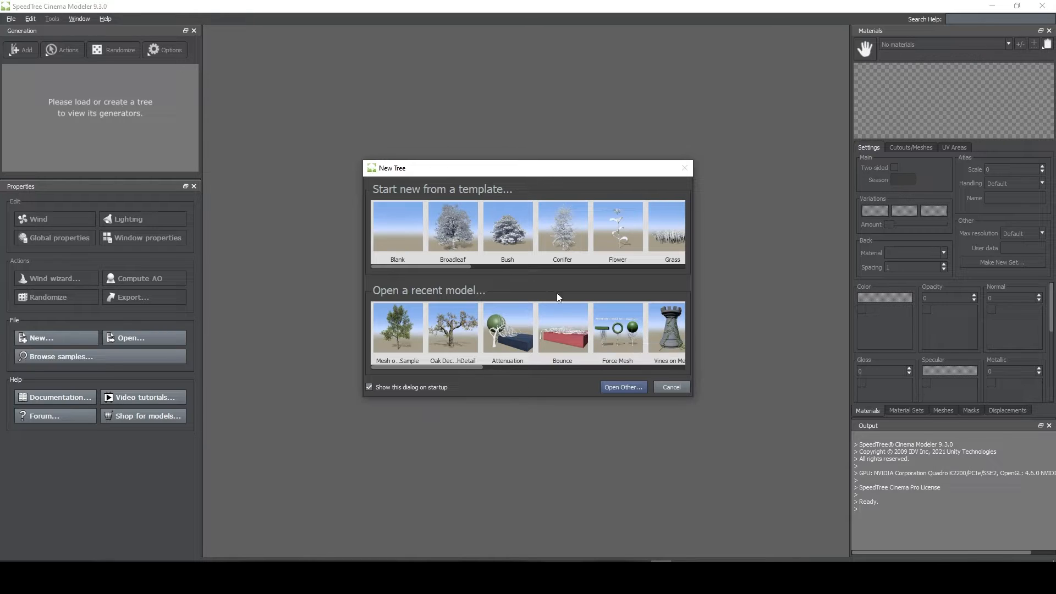
# Open the recent Oak_Decal_MeshDetail model and set its resolution to Draft.
pyautogui.click(443, 332)
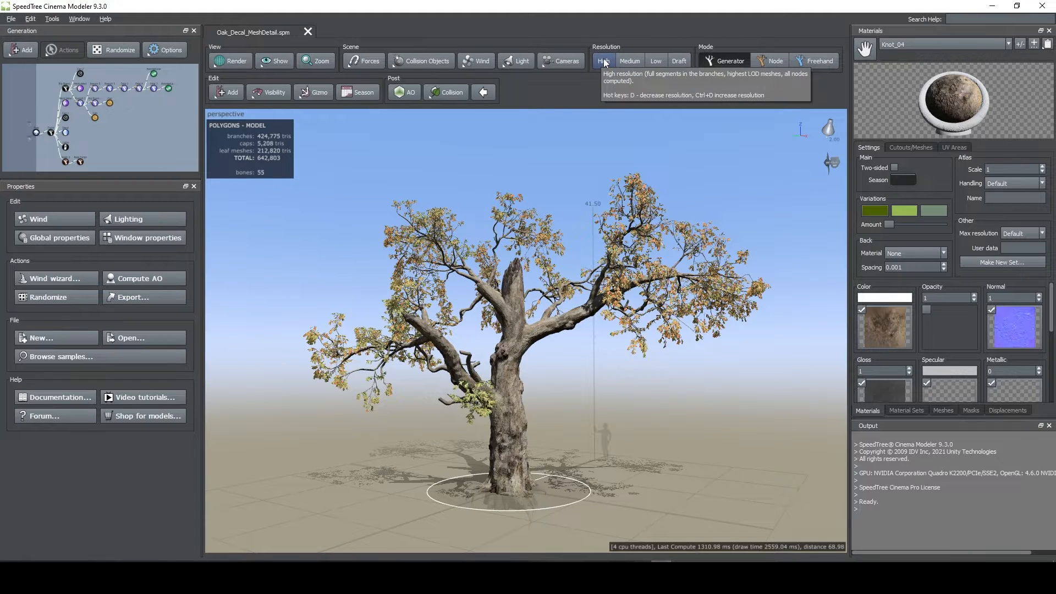
pyautogui.click(660, 60)
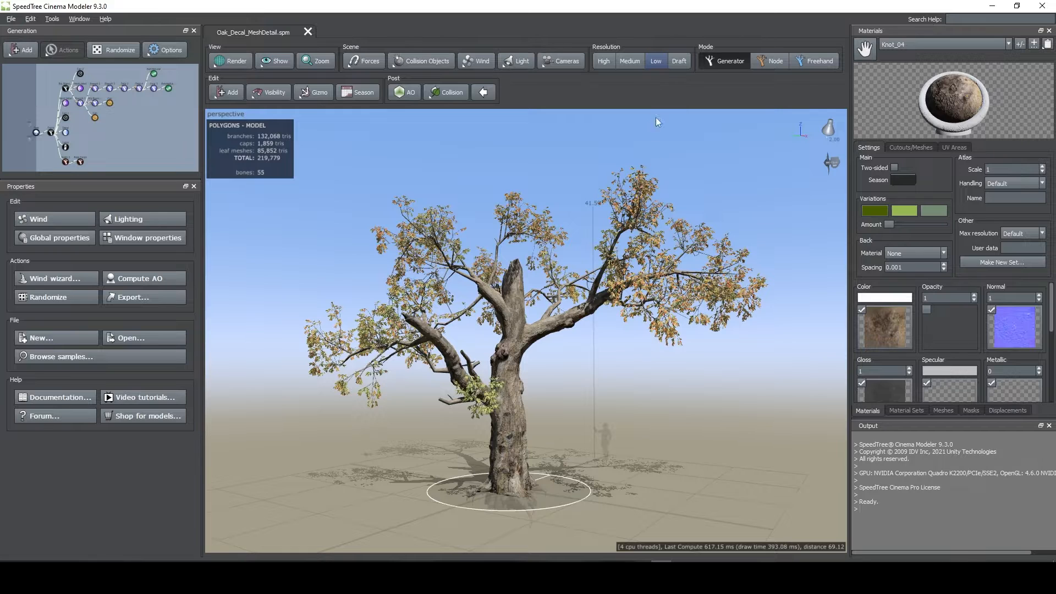
pyautogui.click(677, 64)
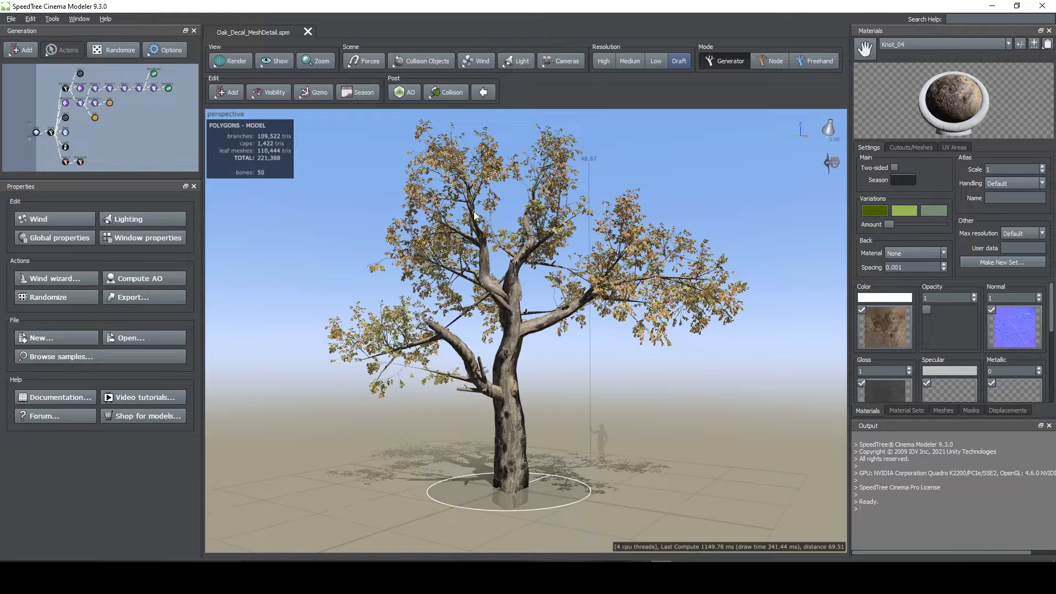
# Enable wind on the oak tree, set its strength to about 0.983 and adjust the wind direction.
pyautogui.click(39, 219)
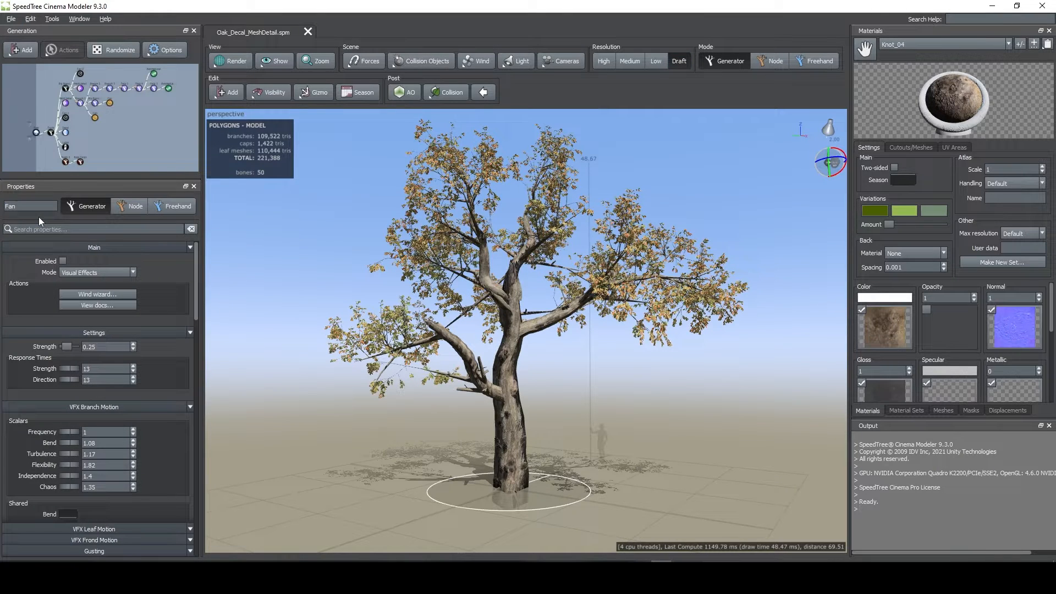
pyautogui.click(63, 261)
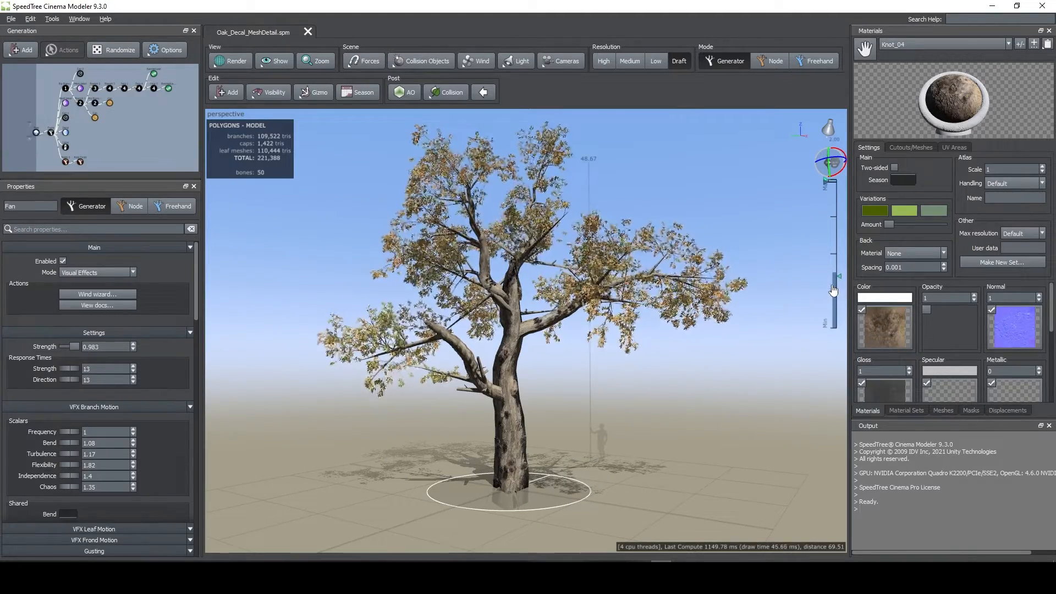
pyautogui.moveTo(833, 275); pyautogui.dragTo(834, 238)
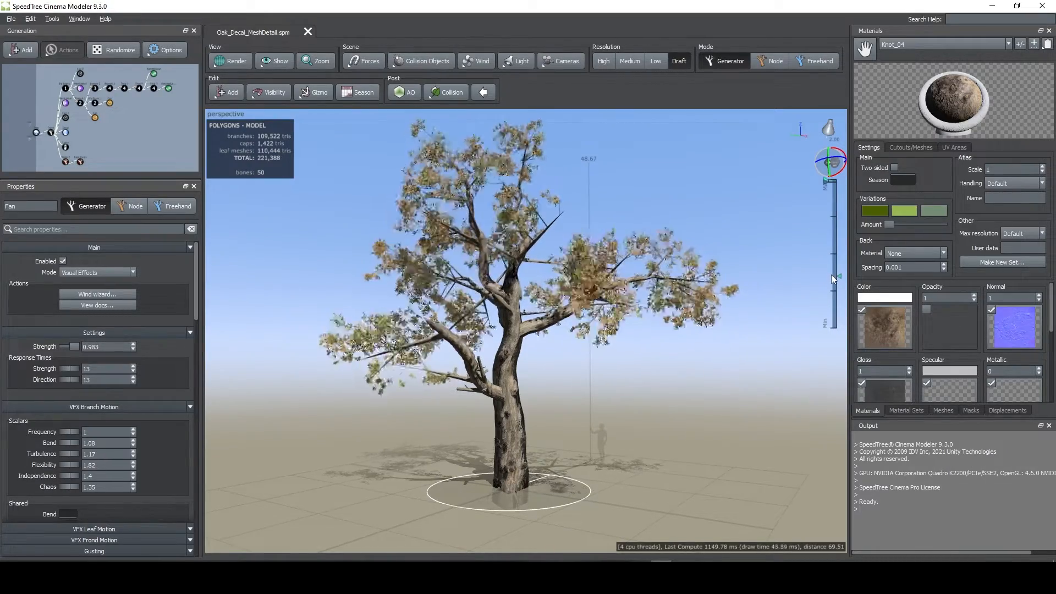
pyautogui.moveTo(826, 173); pyautogui.dragTo(851, 161)
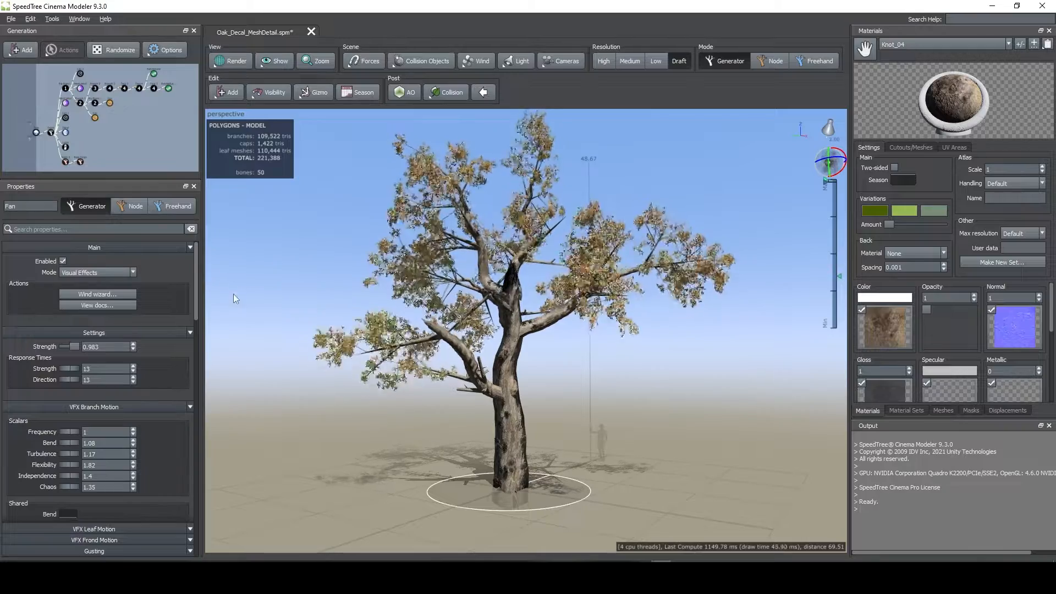
# Apply Stormy conditions to the tree with the Wind Wizard and raise the wind strength to about 0.957.
pyautogui.click(133, 295)
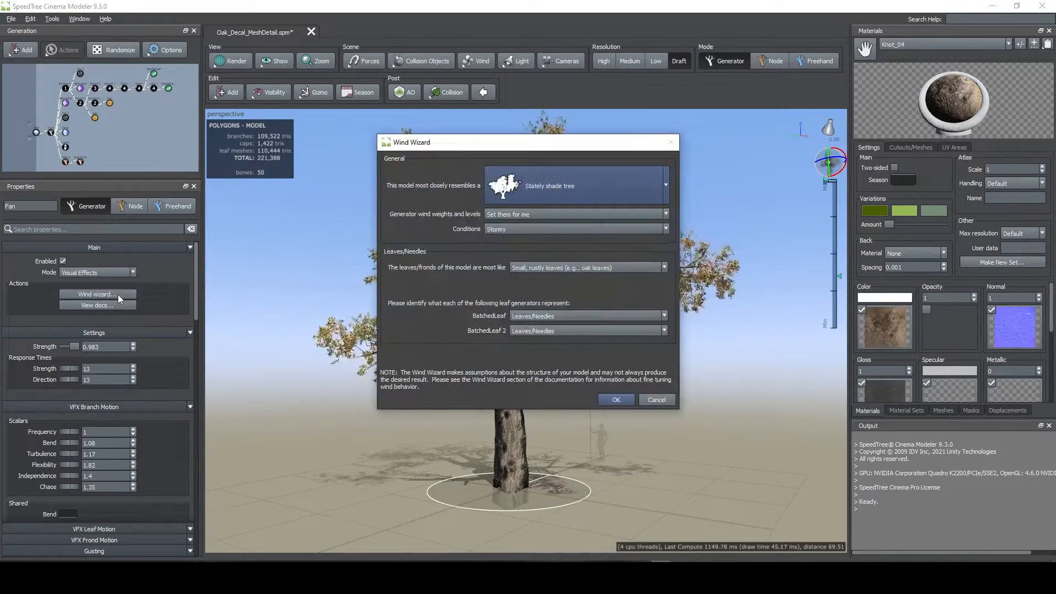
pyautogui.click(525, 230)
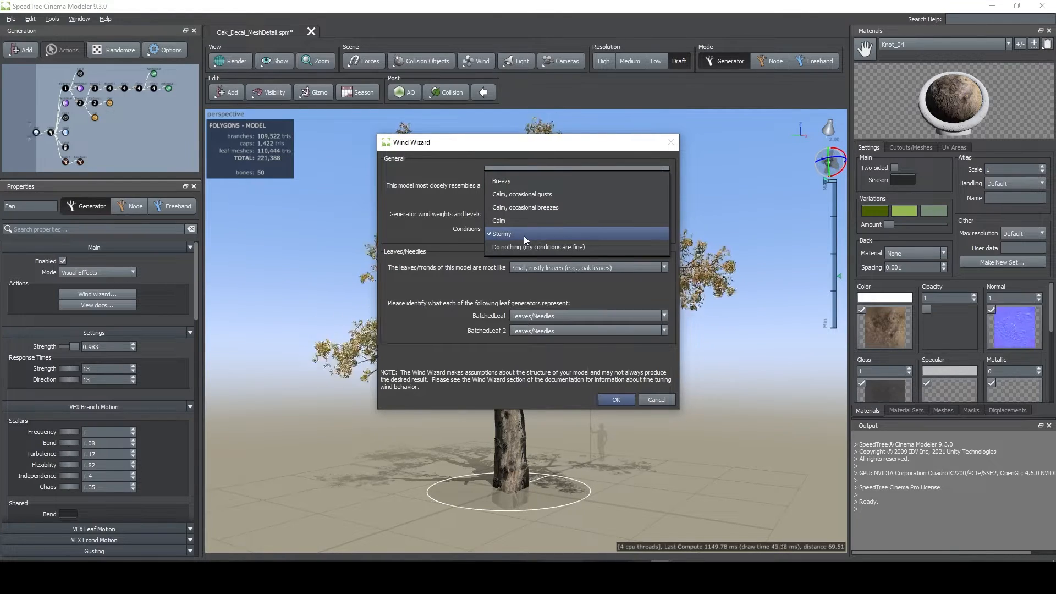
pyautogui.click(524, 234)
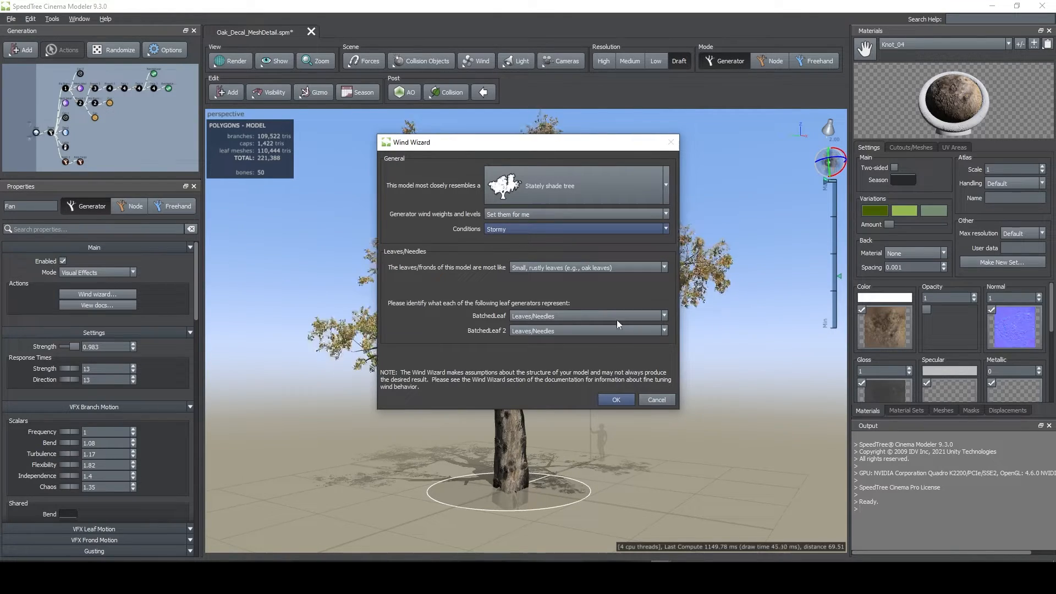
pyautogui.click(604, 230)
pyautogui.click(529, 178)
pyautogui.moveTo(533, 150); pyautogui.dragTo(557, 271)
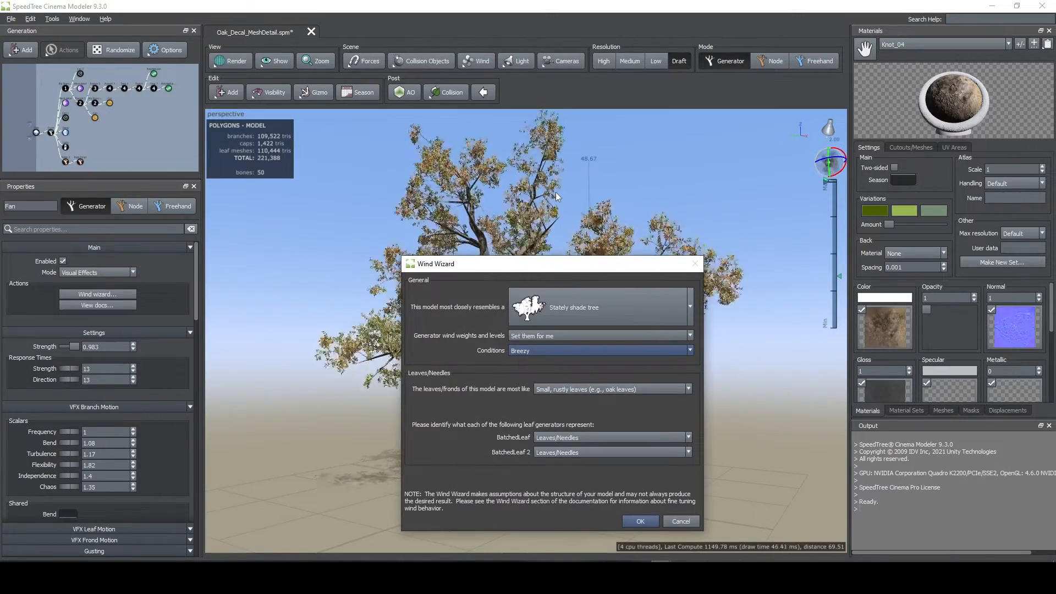
pyautogui.click(549, 351)
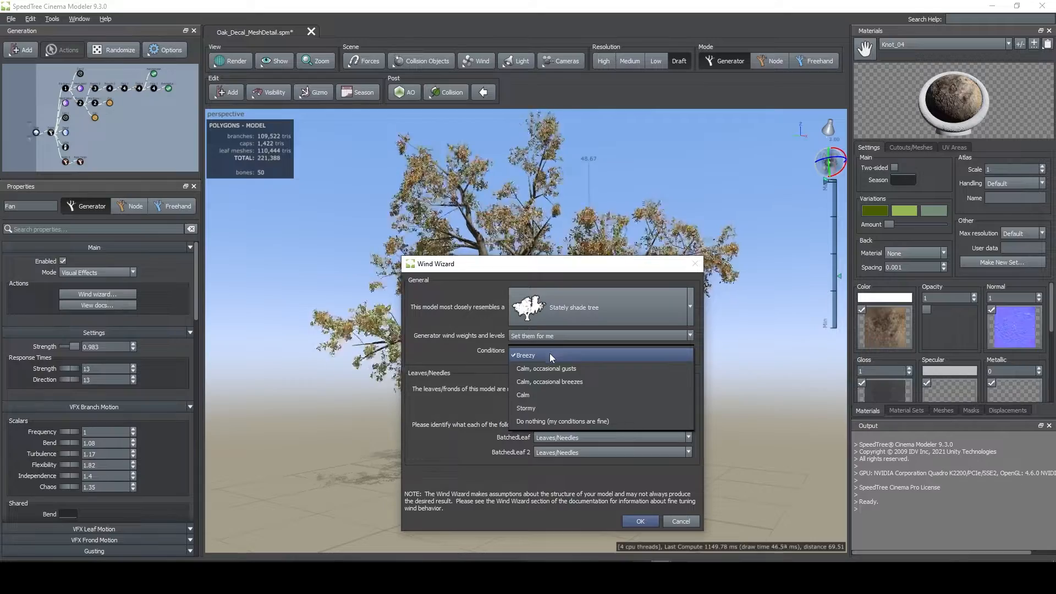
pyautogui.click(542, 409)
pyautogui.click(640, 521)
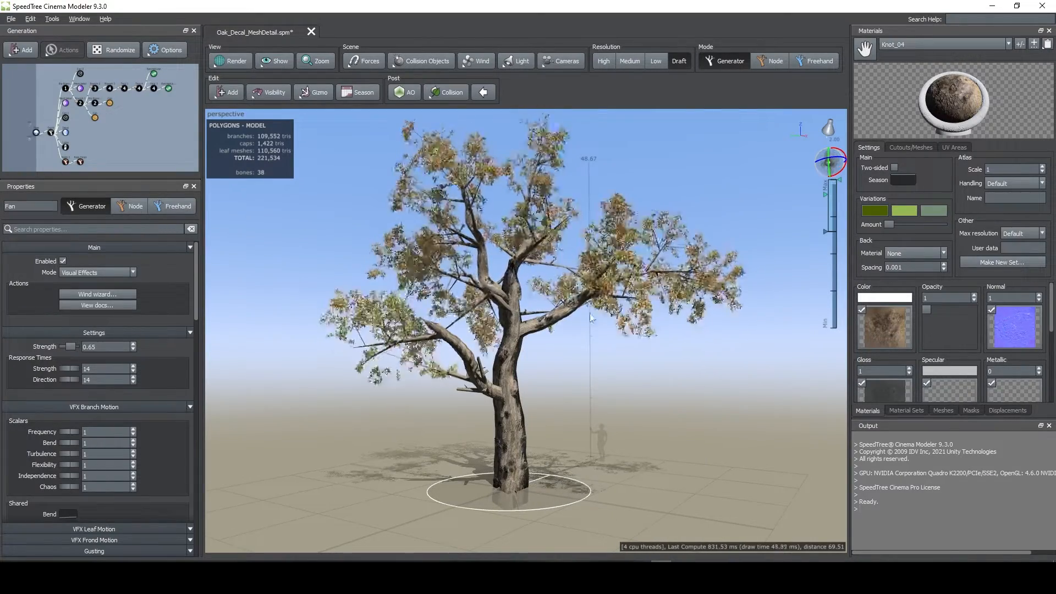
pyautogui.moveTo(827, 232); pyautogui.dragTo(829, 186)
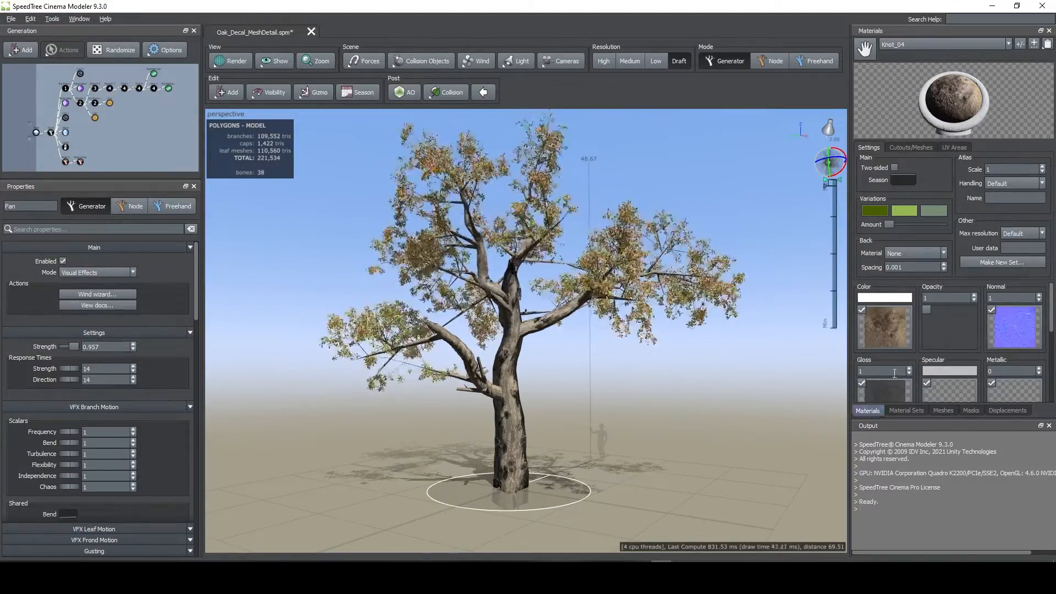
# Enlarge the material settings area and disable the Normal, Gloss, Specular and Metallic maps of the Knot_04 material.
pyautogui.moveTo(951, 421); pyautogui.dragTo(958, 481)
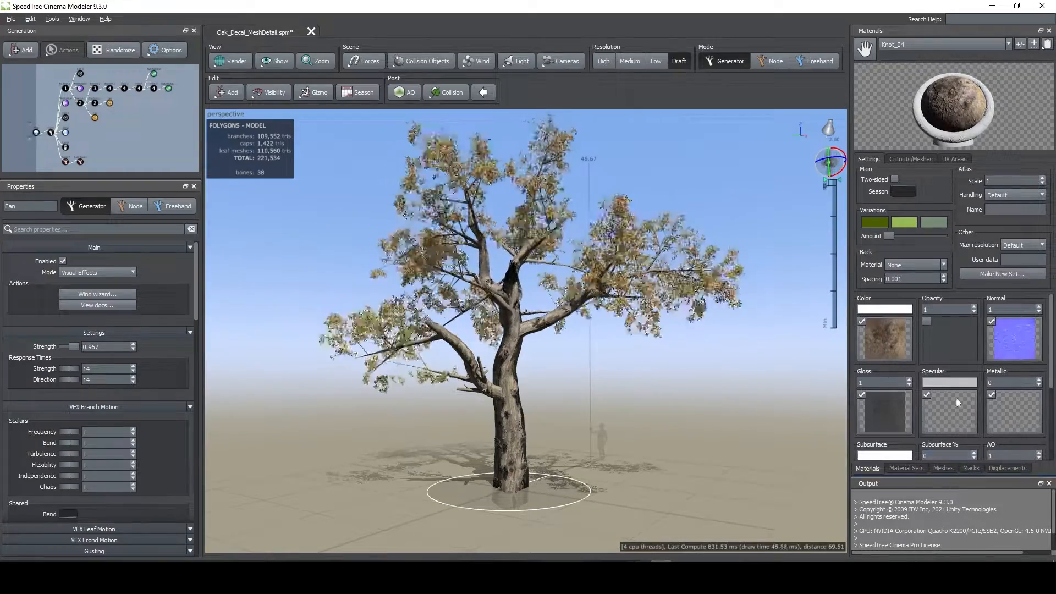
pyautogui.click(991, 322)
pyautogui.click(862, 395)
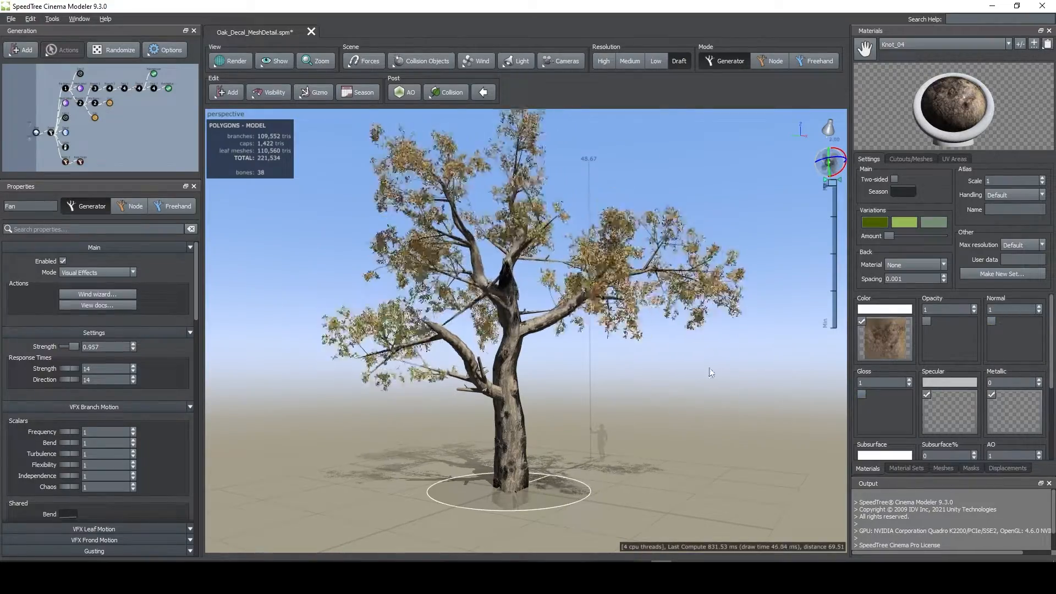
pyautogui.click(926, 395)
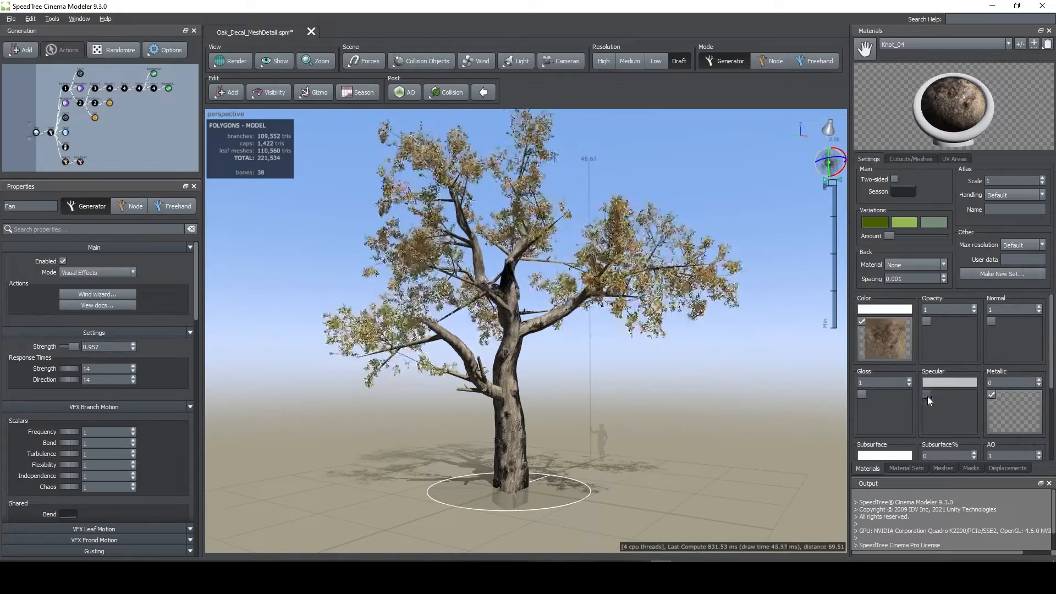
pyautogui.click(990, 395)
# Disable the Subsurface%, Subsurface, Height, Custom and Custom2 maps of the Knot_04 material.
pyautogui.scroll(-2, 897, 401)
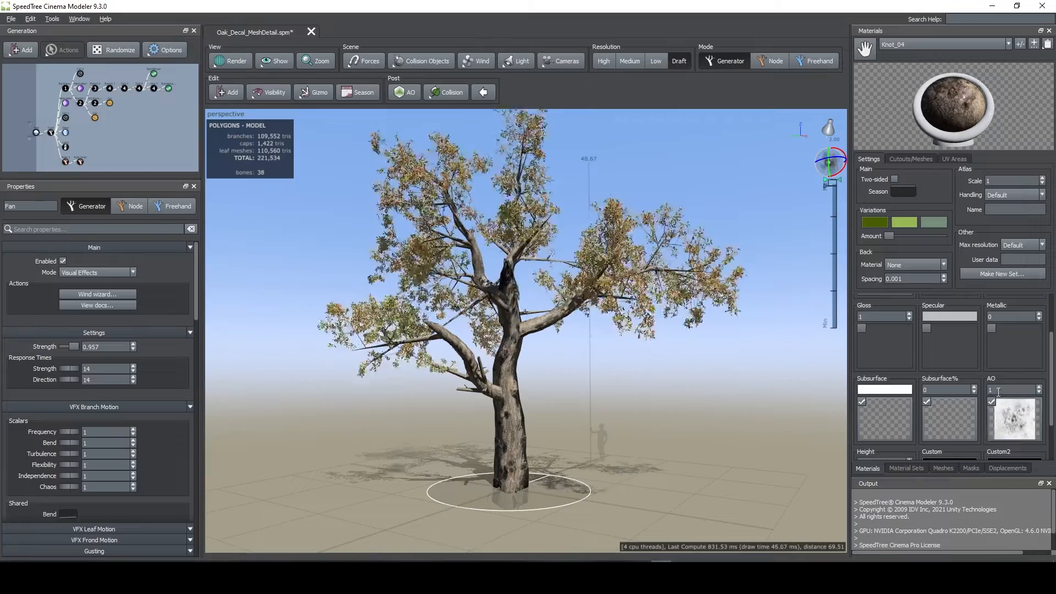
pyautogui.click(928, 402)
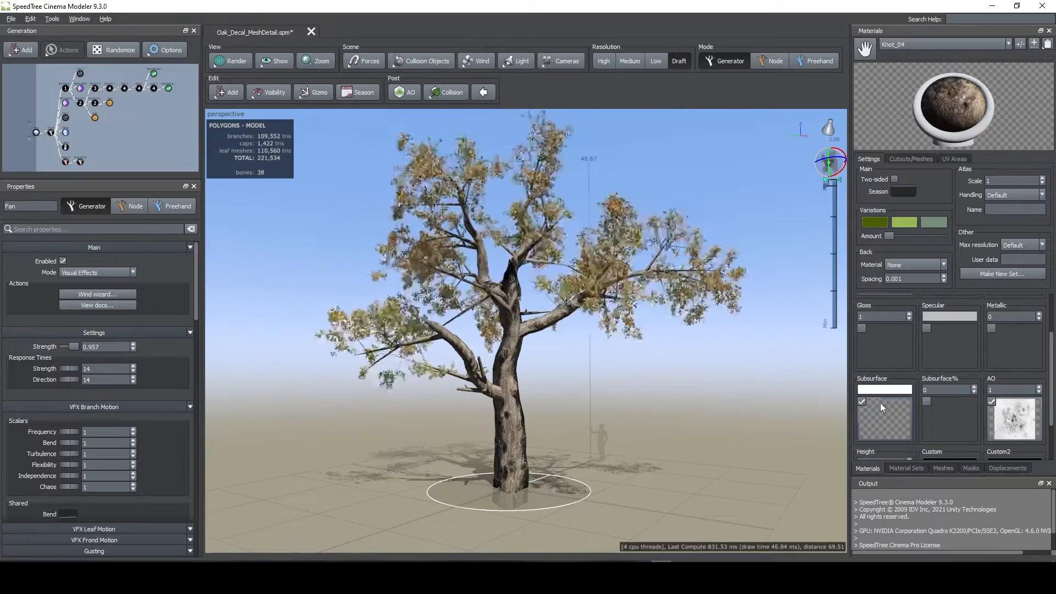
pyautogui.click(861, 402)
pyautogui.scroll(-2, 876, 398)
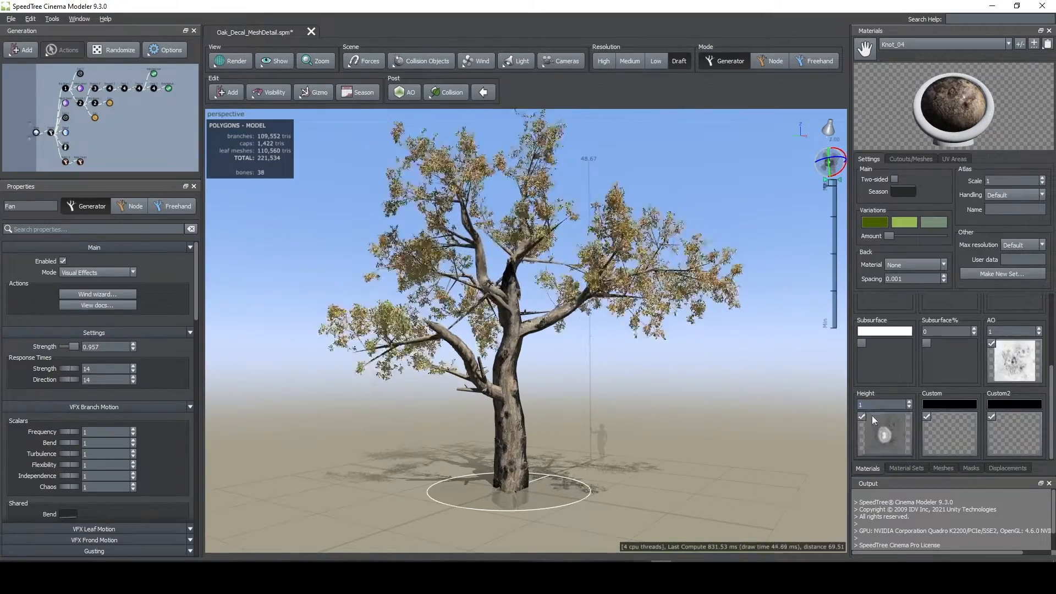
pyautogui.click(861, 416)
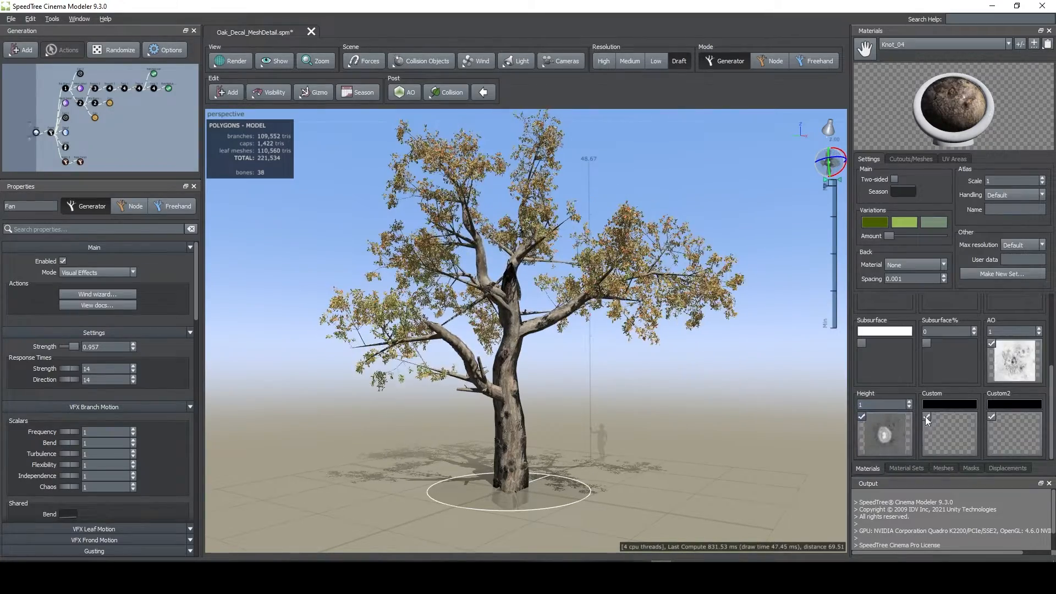
pyautogui.click(991, 416)
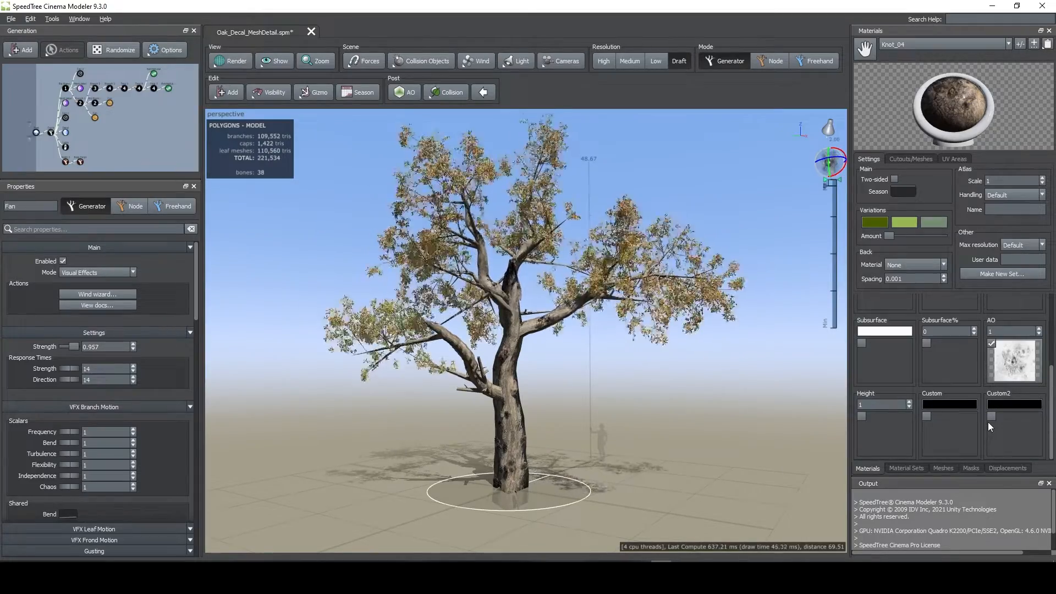
# Recolor the second variation of the Knot_04 material to bright green with saturation 1, red about 0.188 and green 0.722.
pyautogui.scroll(3, 988, 422)
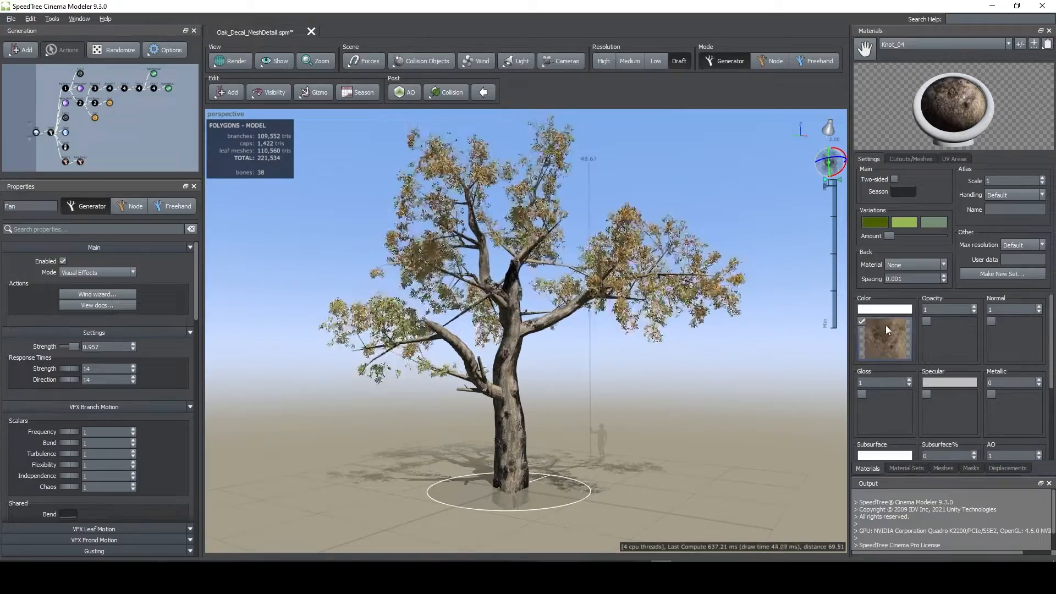
pyautogui.scroll(-3, 918, 361)
pyautogui.scroll(3, 997, 383)
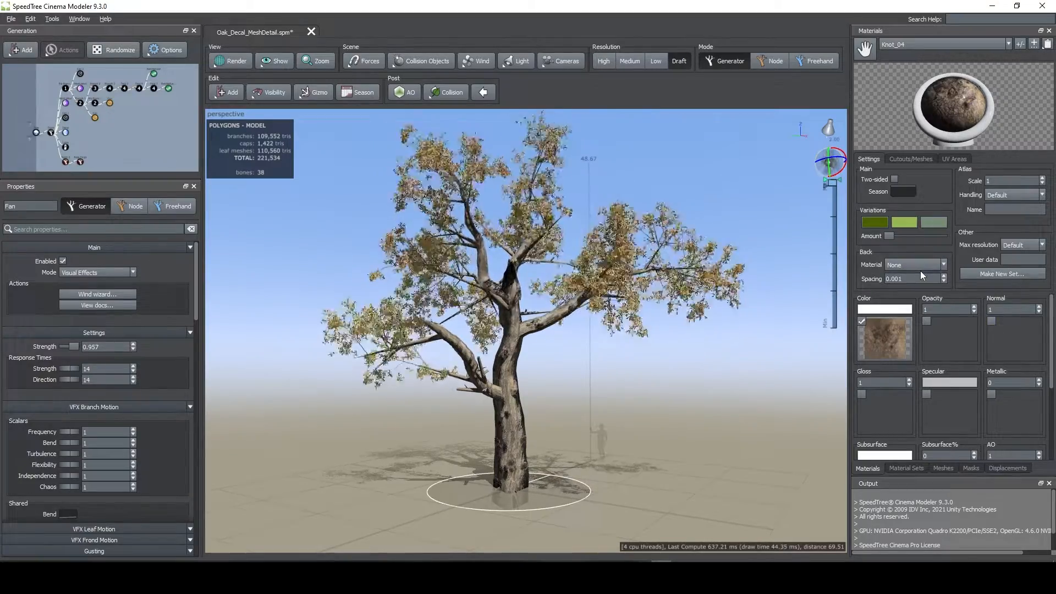
pyautogui.click(878, 225)
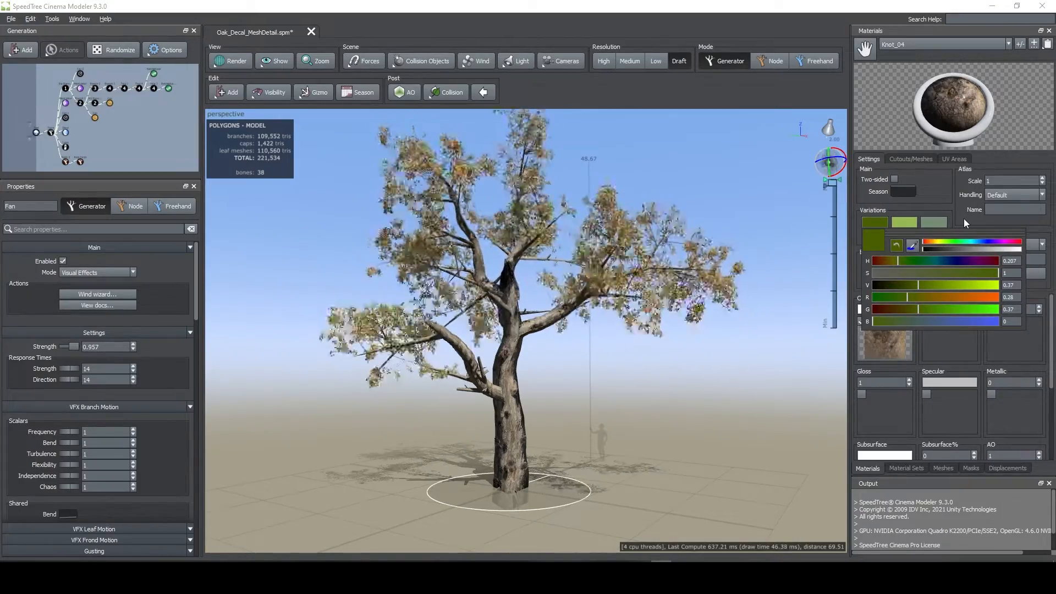
pyautogui.click(908, 223)
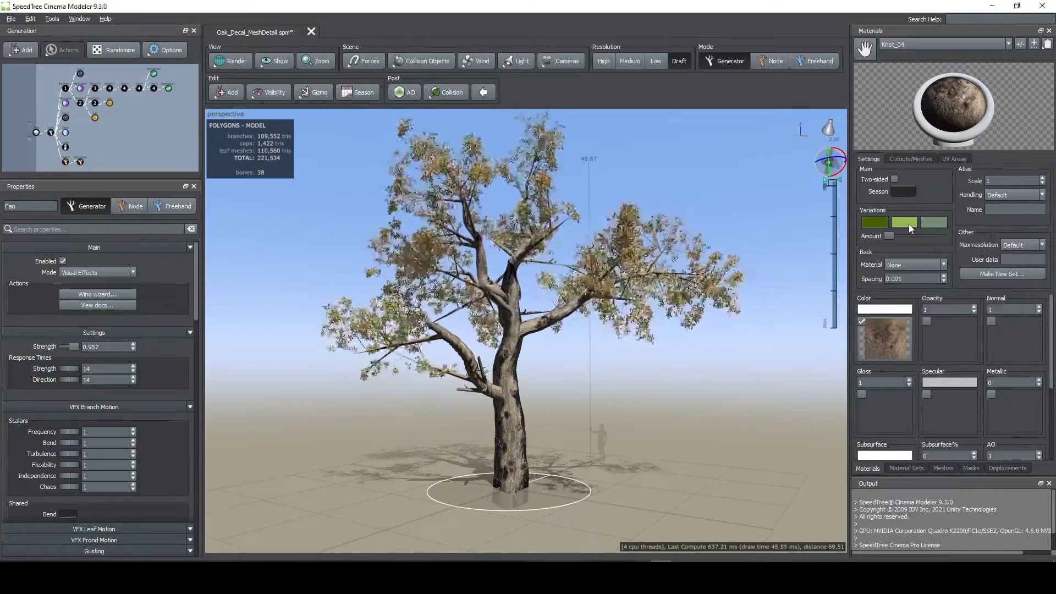
pyautogui.click(909, 223)
pyautogui.moveTo(980, 275); pyautogui.dragTo(1019, 273)
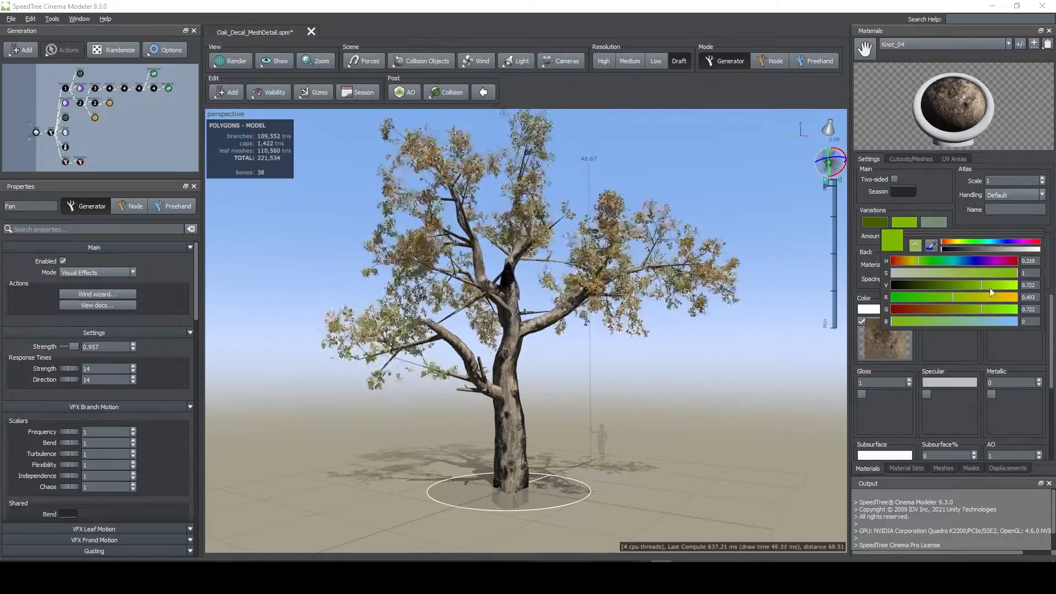
pyautogui.moveTo(952, 298); pyautogui.dragTo(913, 299)
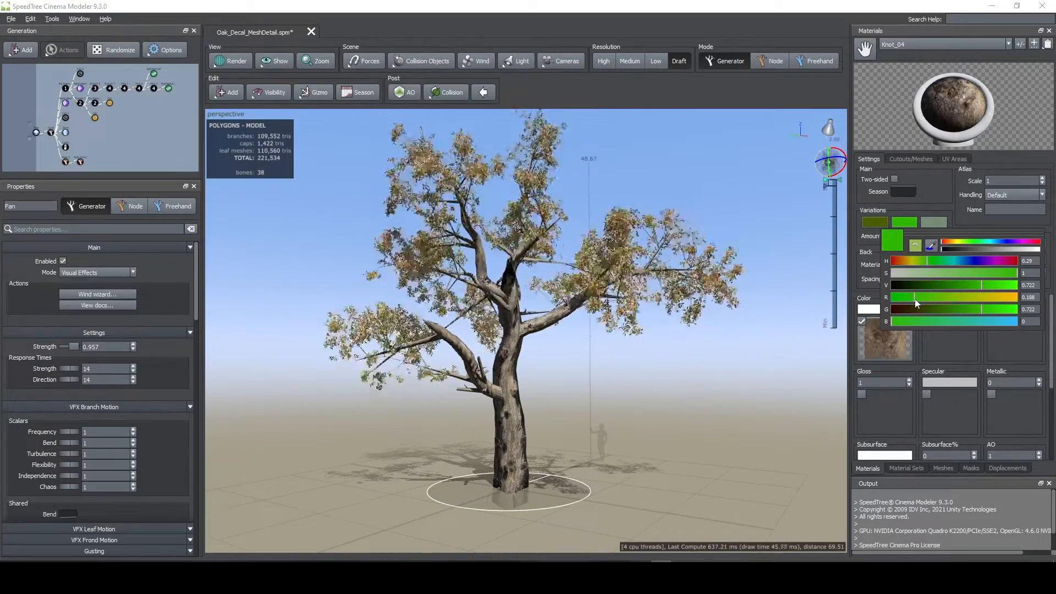
pyautogui.click(935, 205)
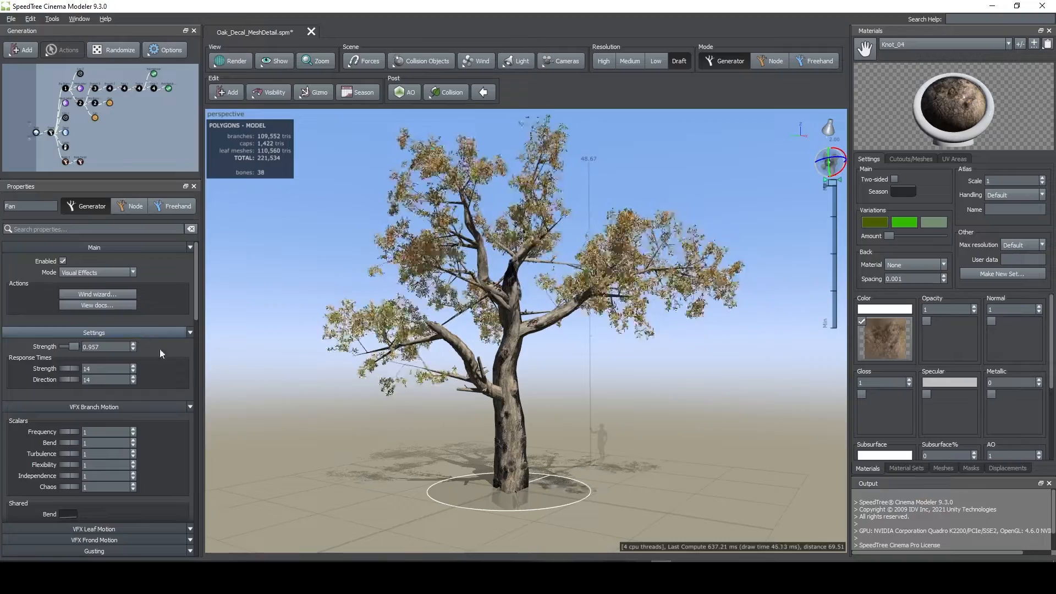
# Examine the wind's VFX Branch Motion levels and the UV areas of the Knot_04 material.
pyautogui.scroll(-5, 186, 376)
pyautogui.scroll(-5, 186, 374)
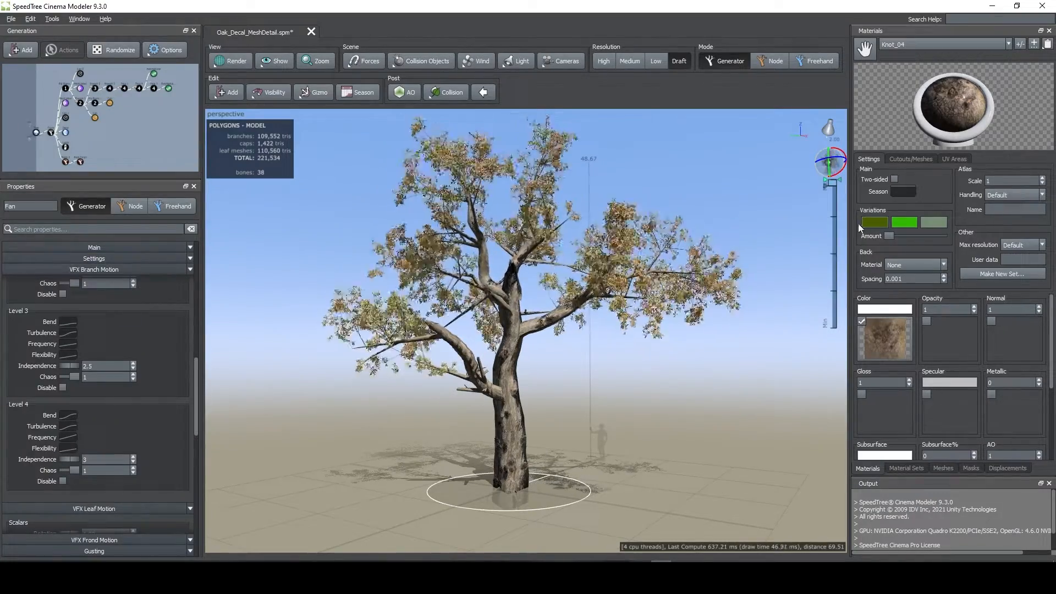
pyautogui.click(945, 159)
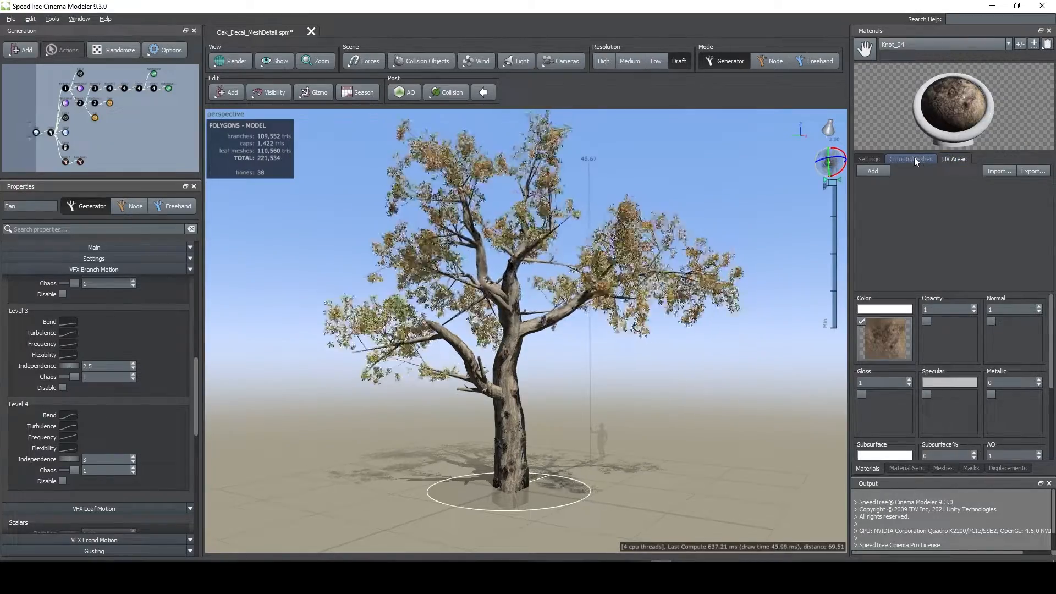
pyautogui.click(869, 159)
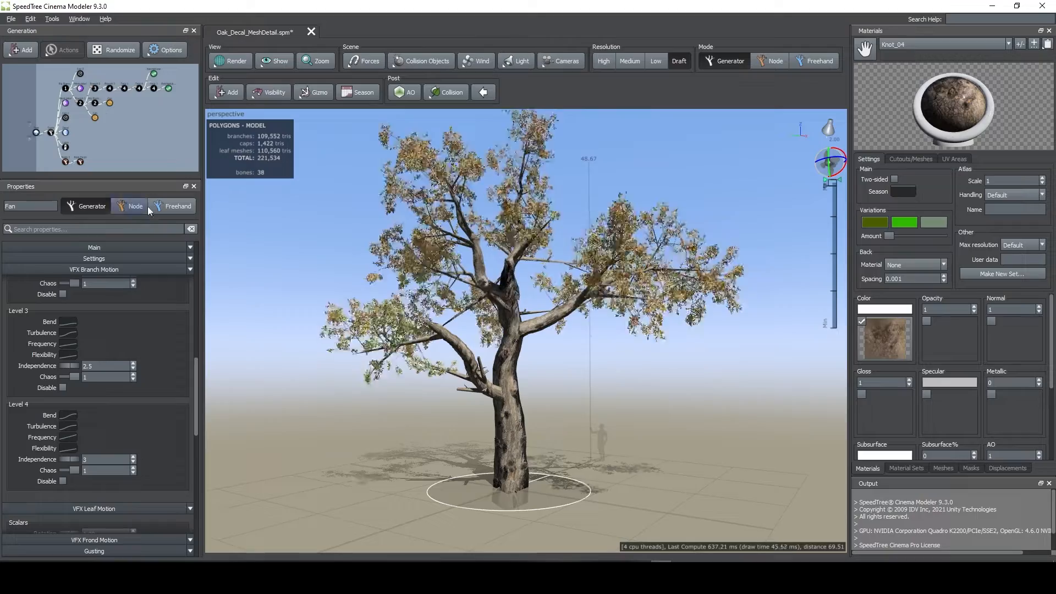
# Switch to Node mode and start exporting the tree as Autodesk FBX named Oak_Decal_MeshDetail in the Downloads folder.
pyautogui.click(134, 207)
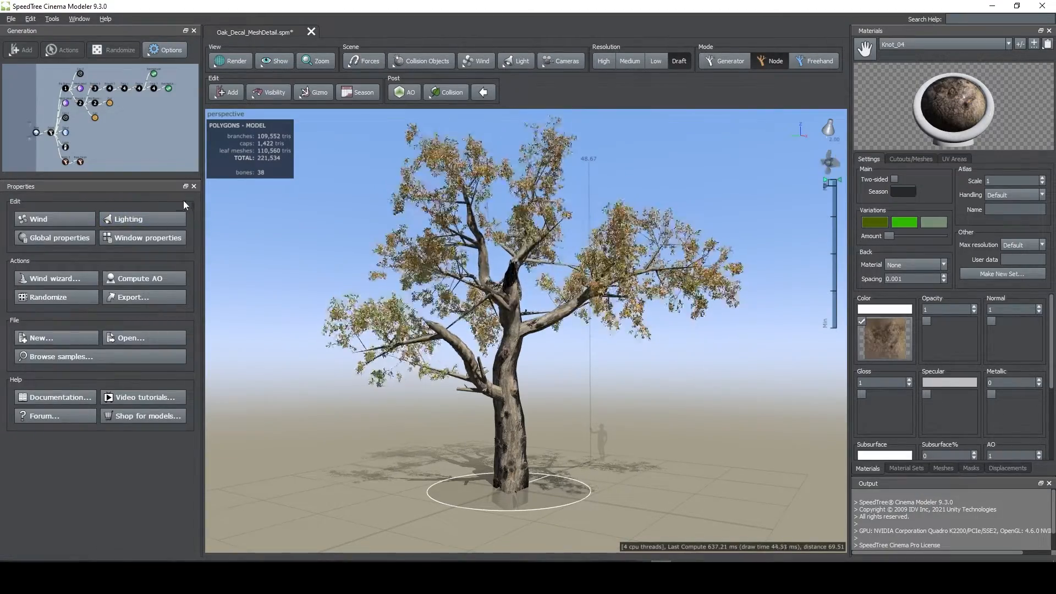
pyautogui.click(134, 296)
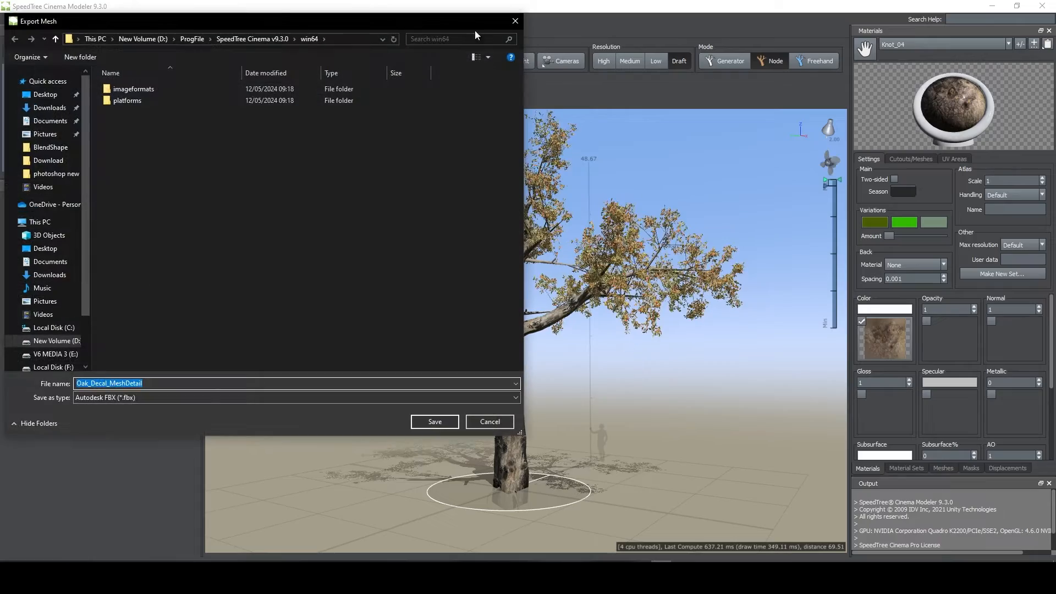
pyautogui.click(515, 21)
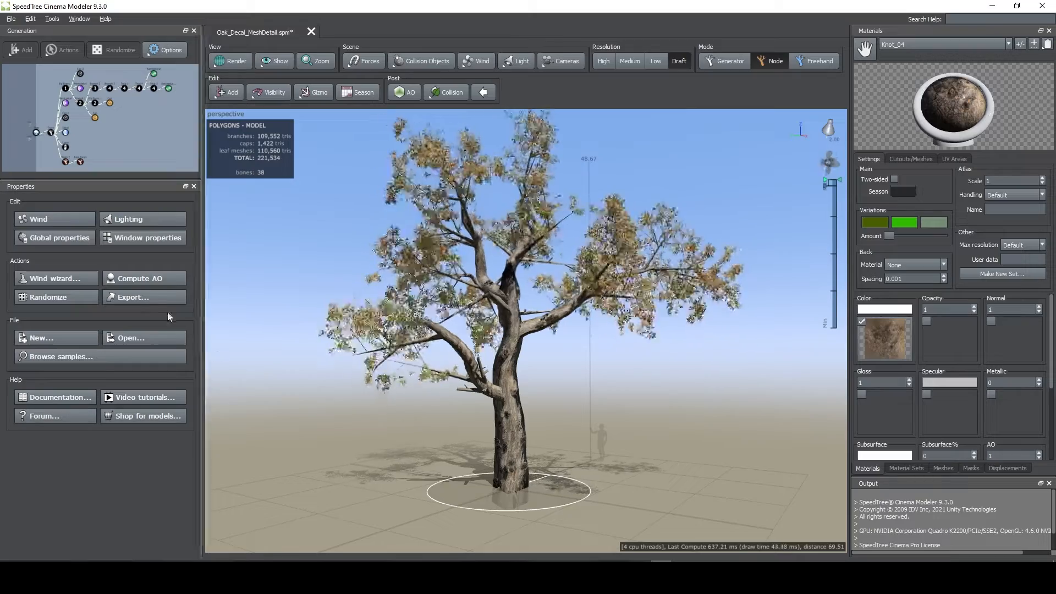
pyautogui.click(134, 298)
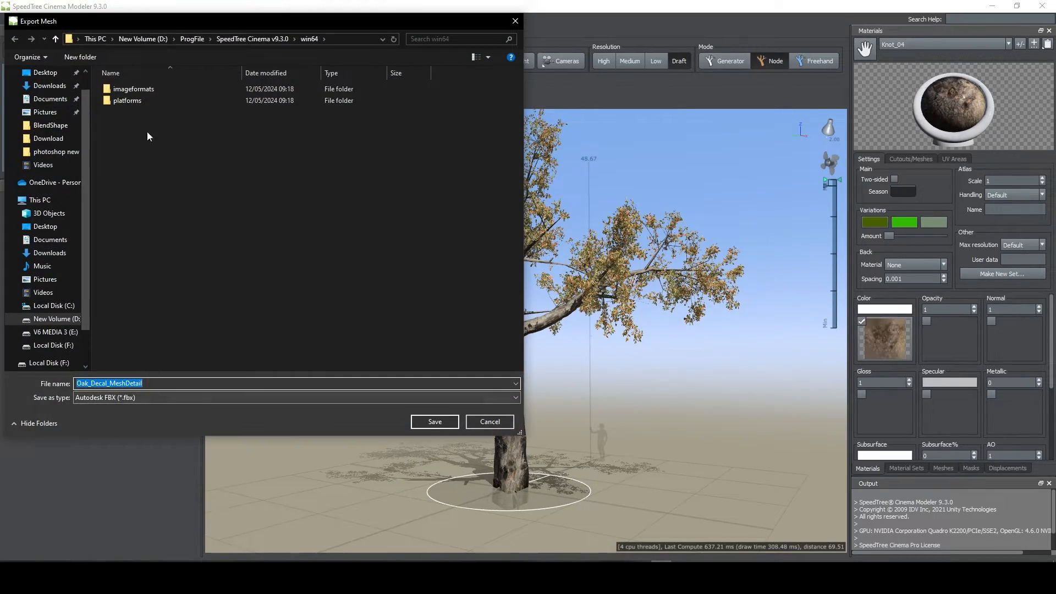
pyautogui.click(49, 86)
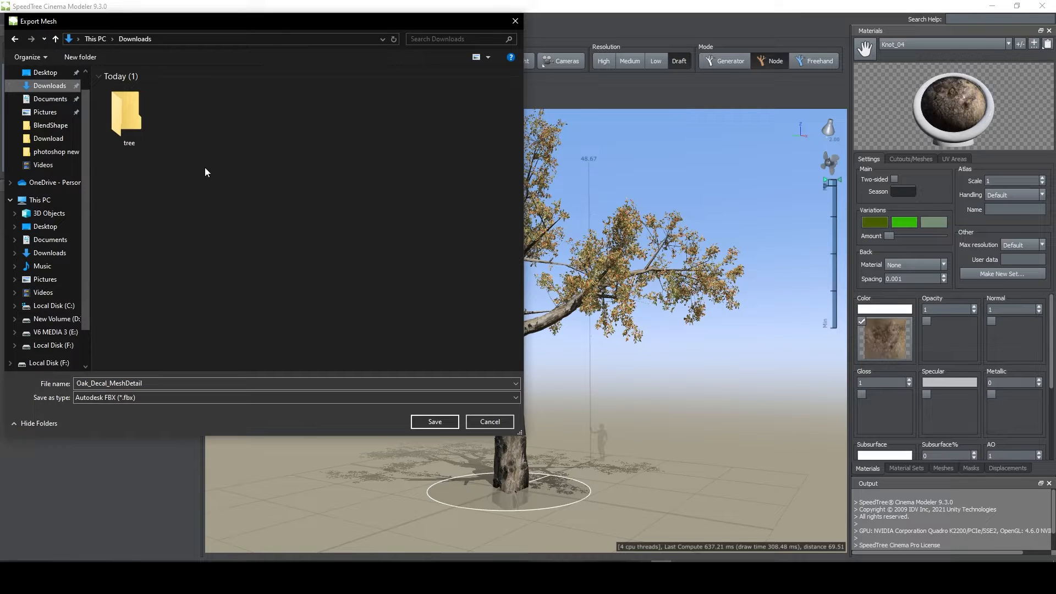
pyautogui.click(433, 422)
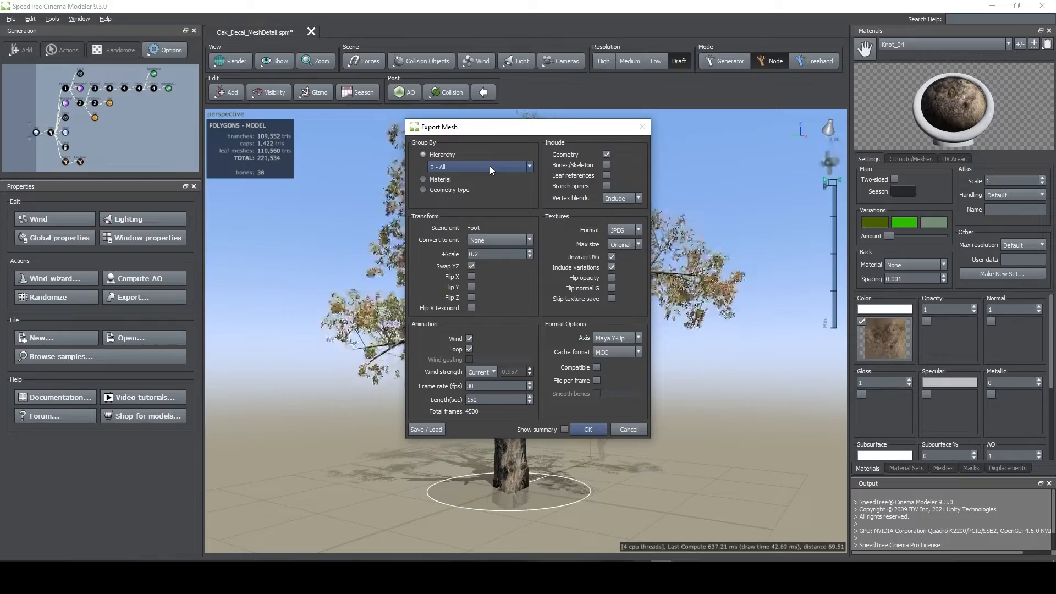
# Convert the exported mesh to centimeters and set its additional scale to 0.
pyautogui.click(515, 241)
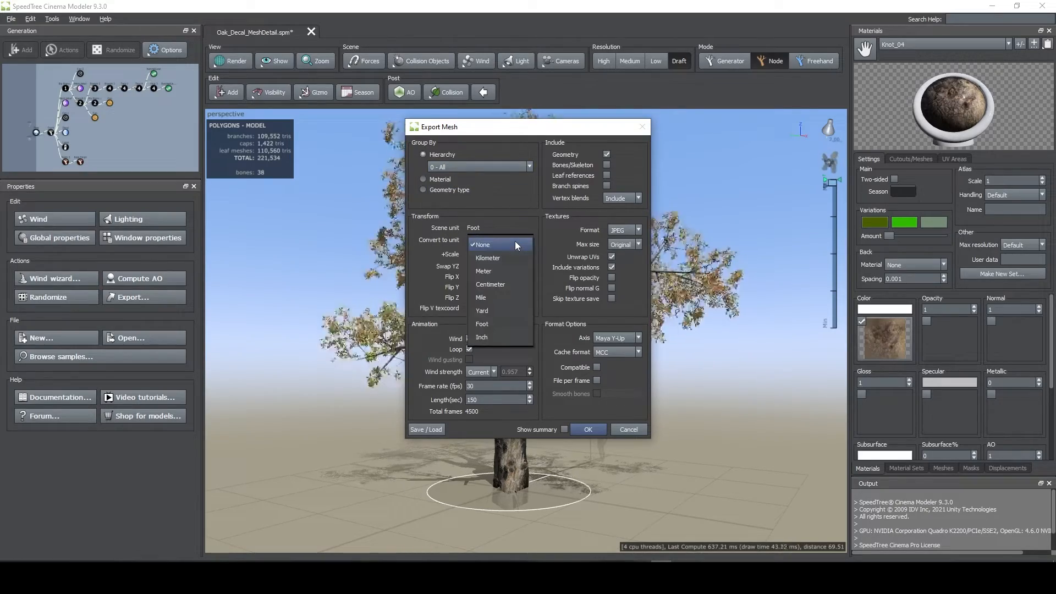
pyautogui.click(515, 227)
pyautogui.click(510, 241)
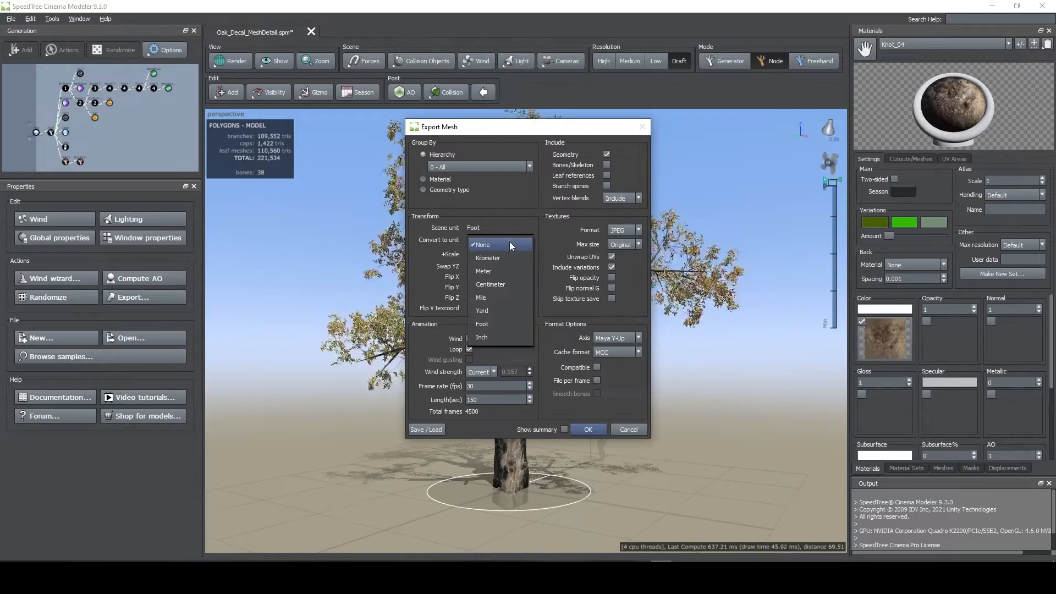
pyautogui.click(503, 287)
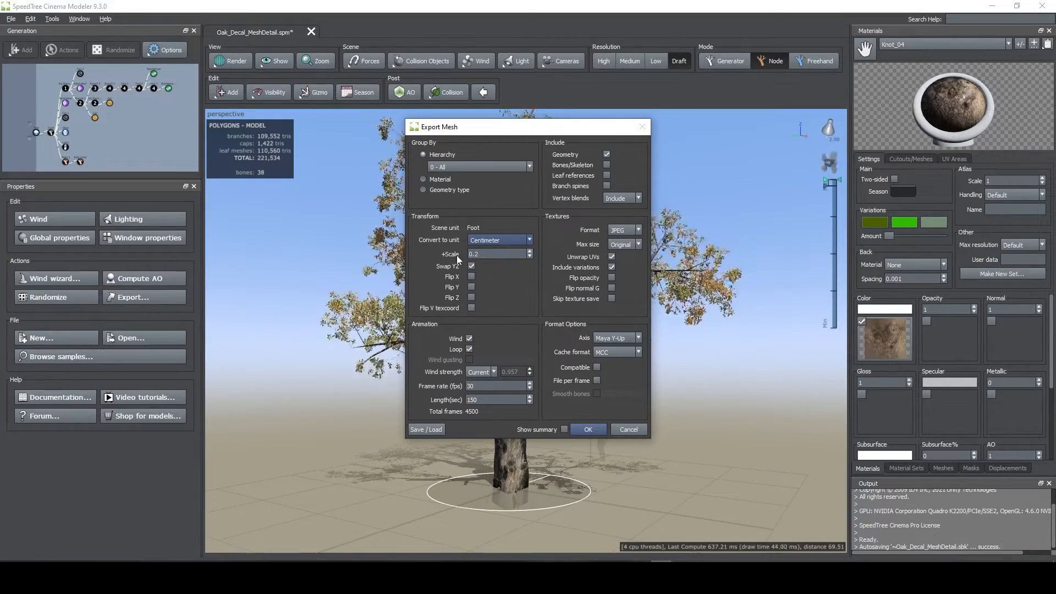
pyautogui.doubleClick(483, 253)
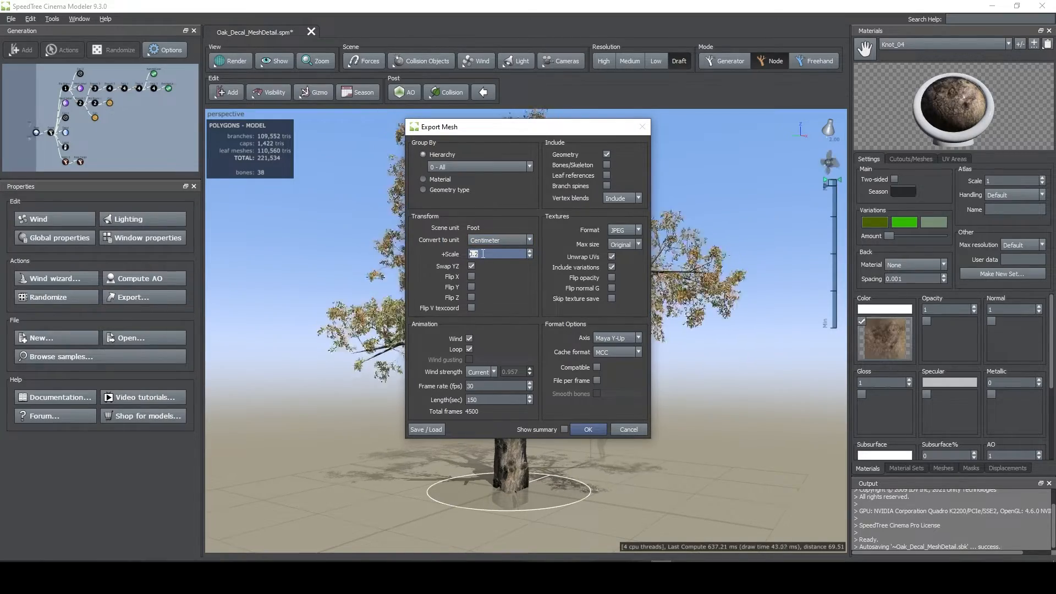
pyautogui.write('0')
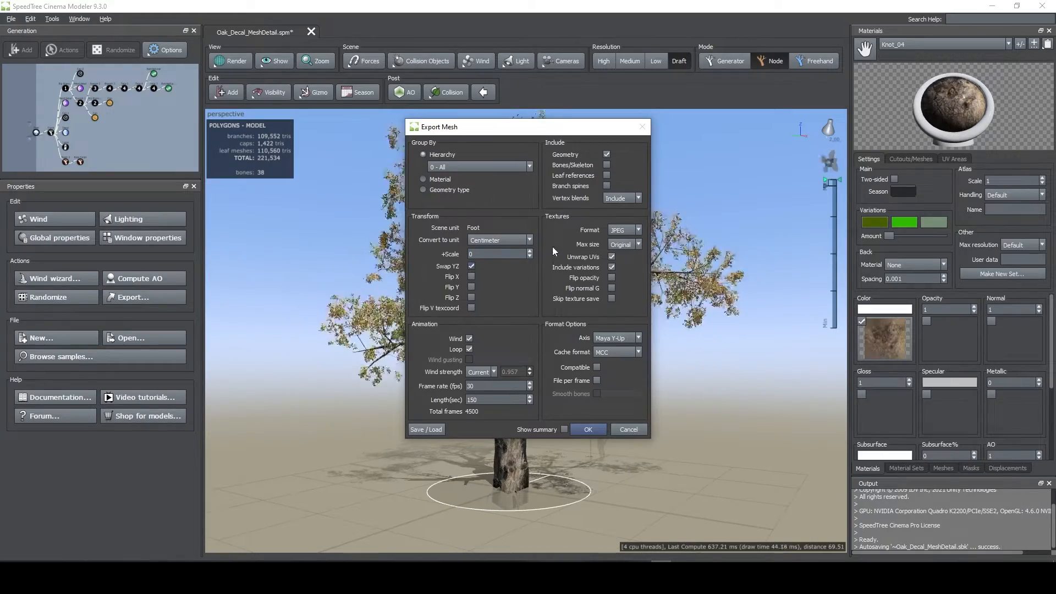
# Set the exported wind animation to a length of 5 seconds at 30 fps with Loop enabled.
pyautogui.click(469, 349)
pyautogui.click(470, 350)
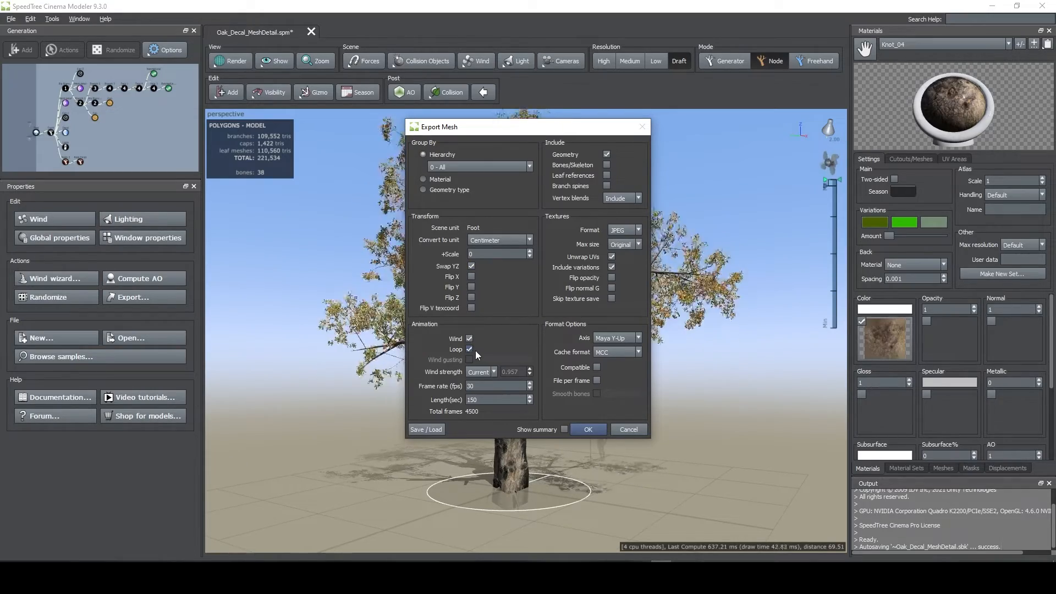
pyautogui.doubleClick(470, 386)
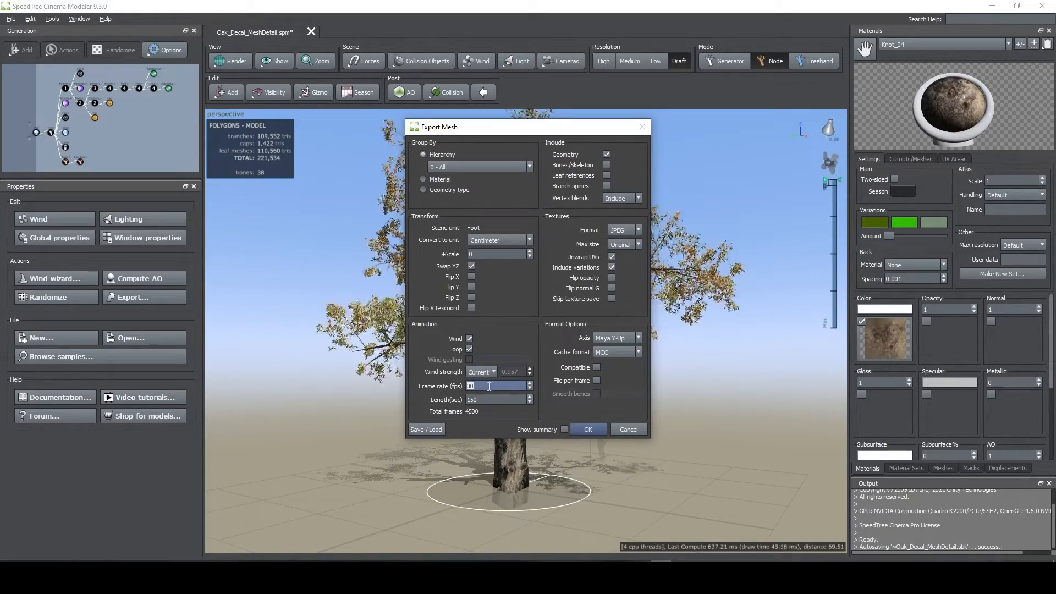
pyautogui.doubleClick(460, 400)
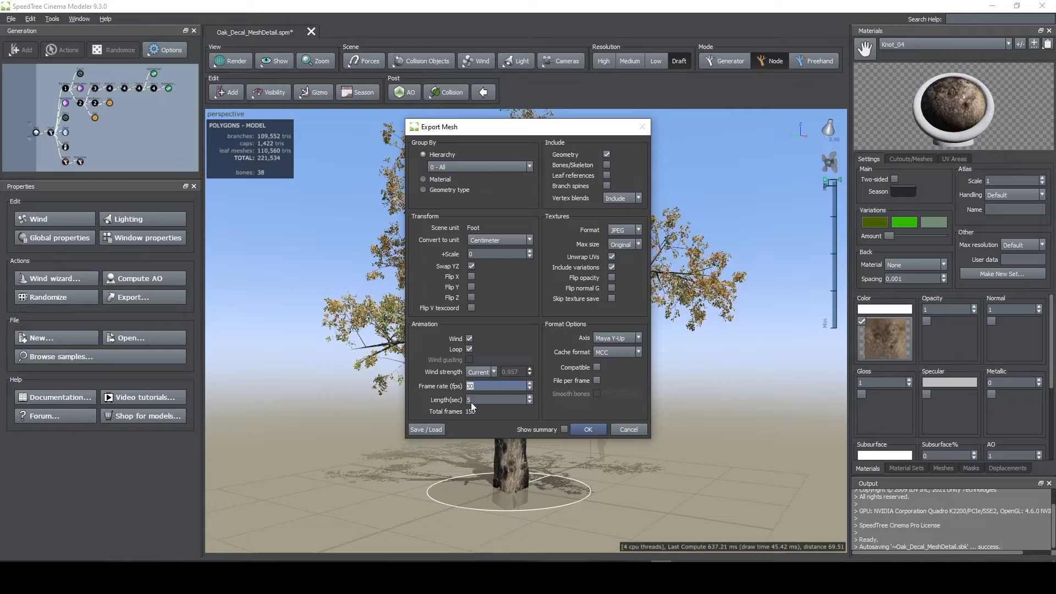
pyautogui.click(480, 387)
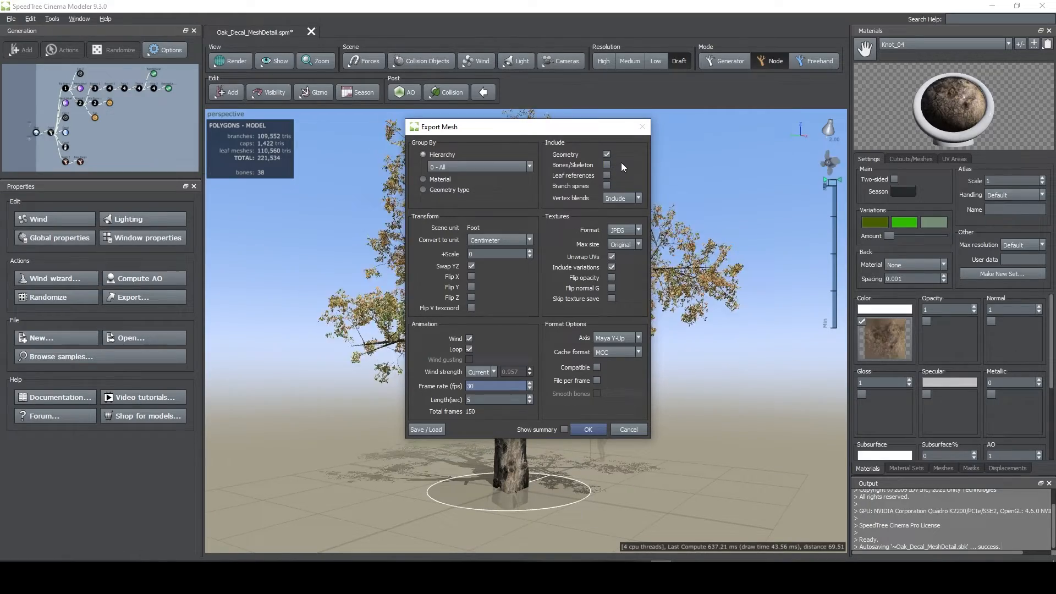
# Review the texture formats, keep JPEG and confirm the mesh export settings.
pyautogui.click(615, 230)
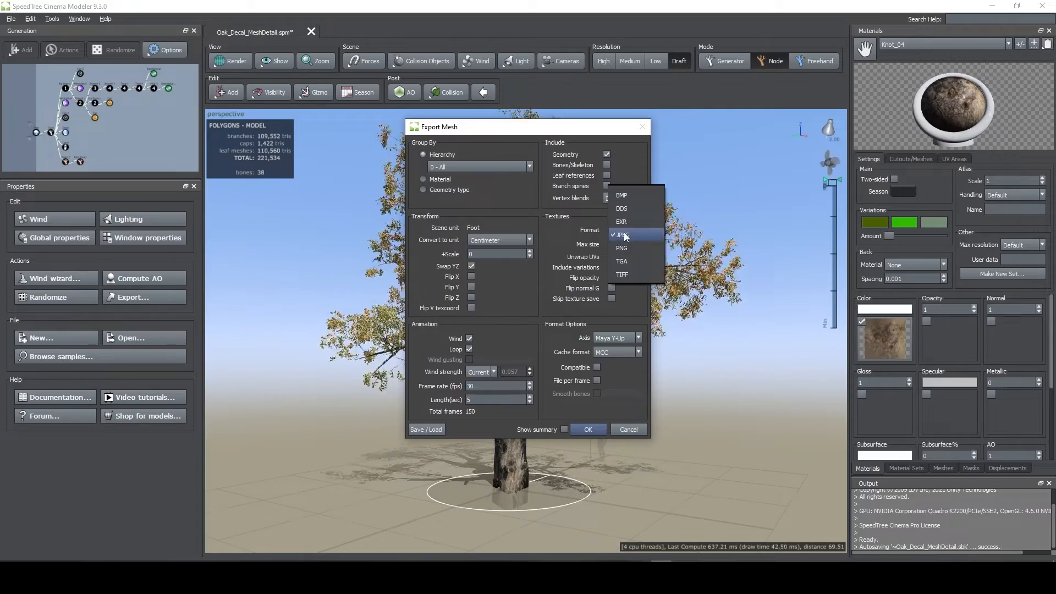
pyautogui.click(620, 233)
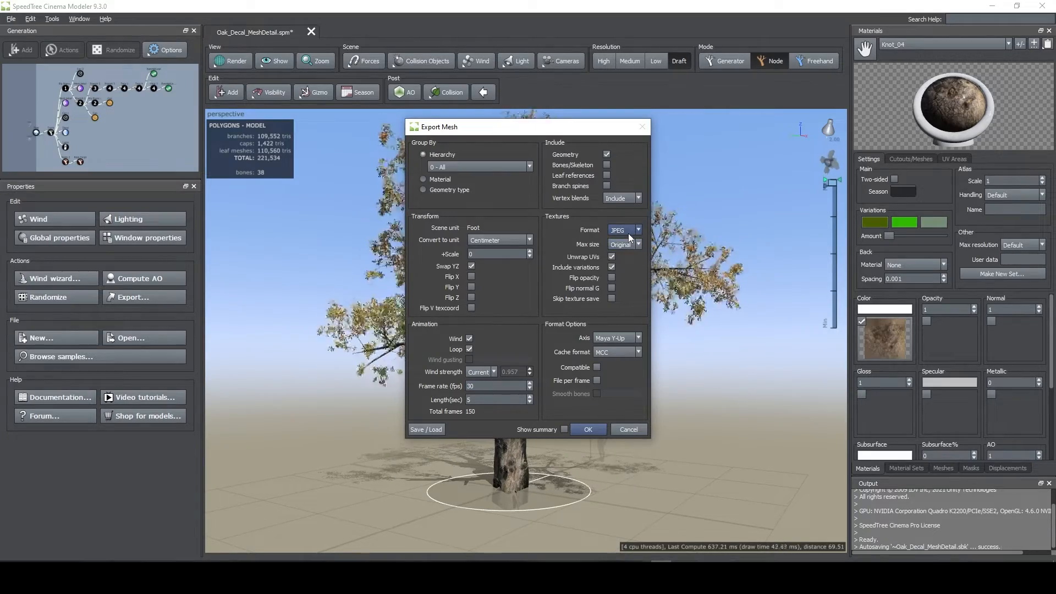
pyautogui.click(628, 231)
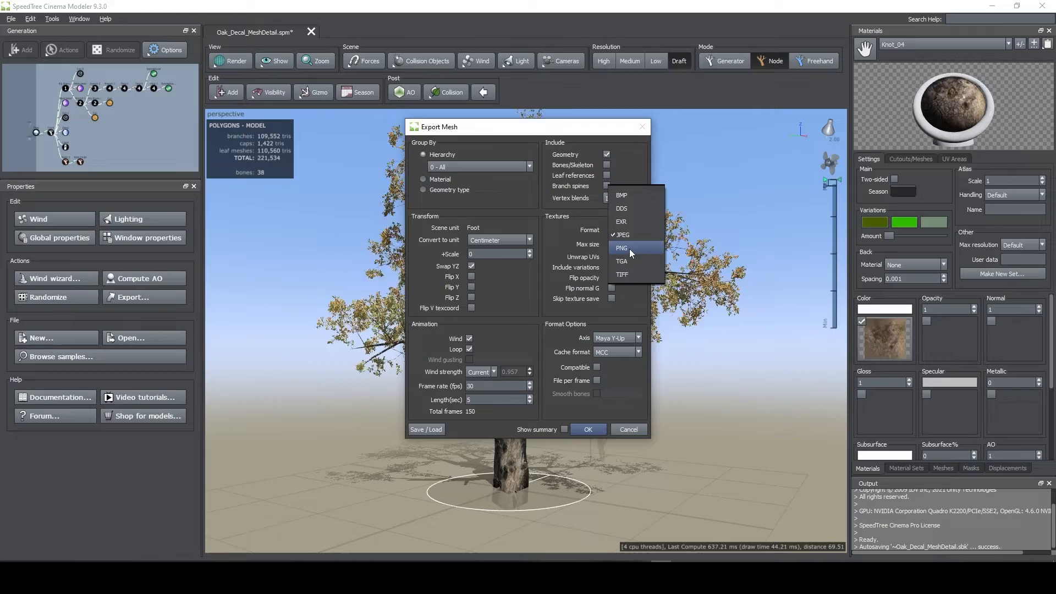
pyautogui.click(563, 231)
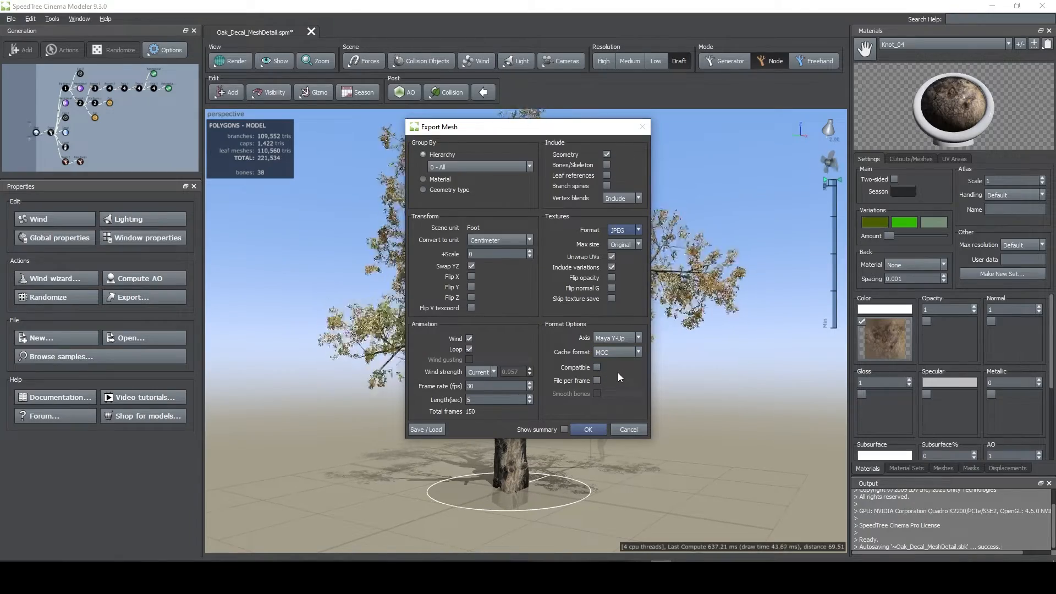
pyautogui.click(591, 431)
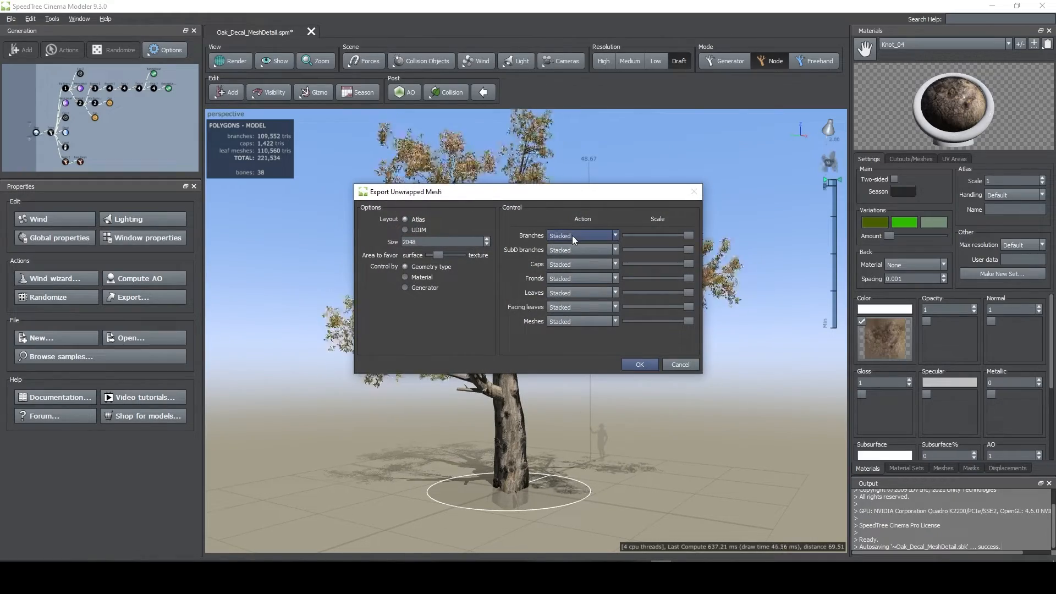
# Set the unwrapped mesh's atlas size to 1024 with branches kept as Stacked, and run the export.
pyautogui.click(596, 233)
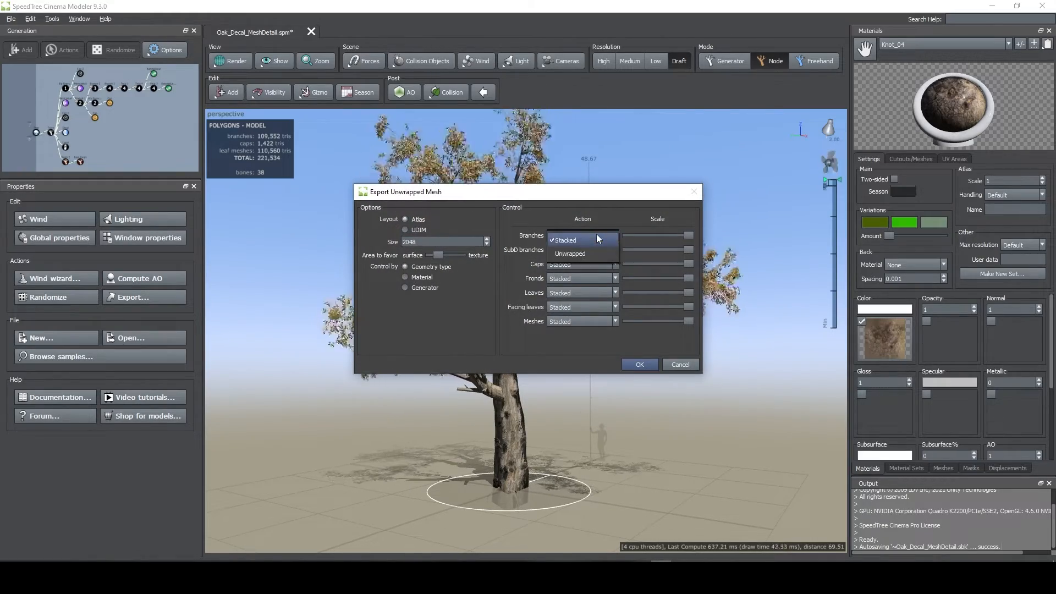
pyautogui.click(596, 233)
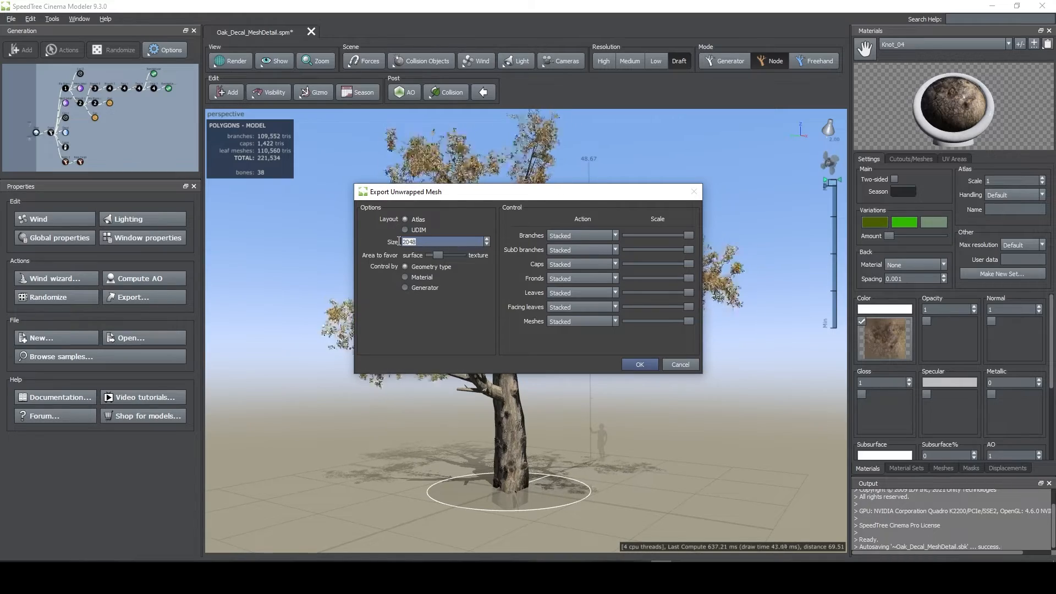
pyautogui.write('10')
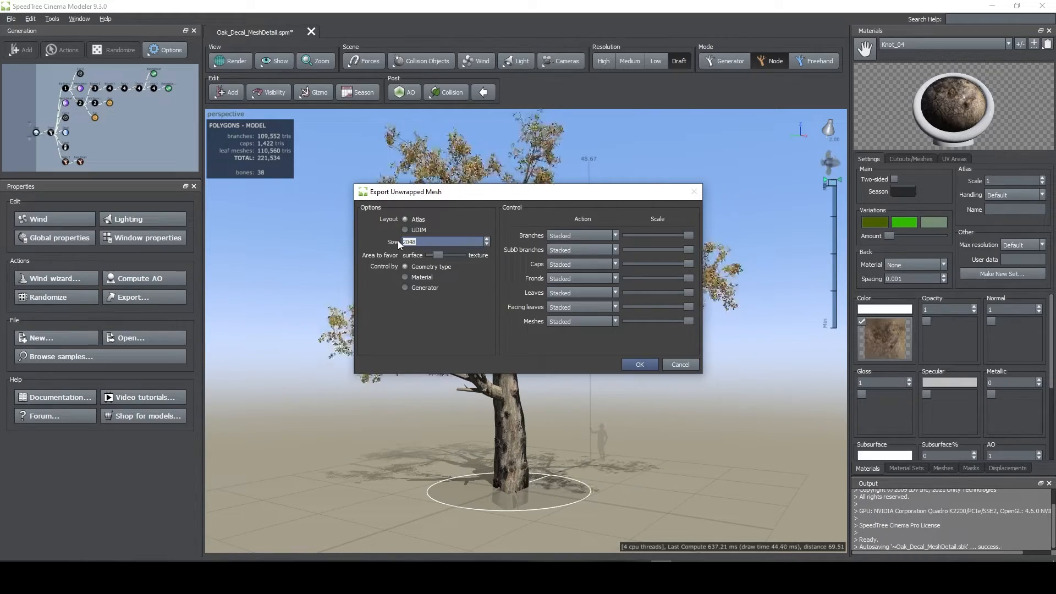
pyautogui.write('24')
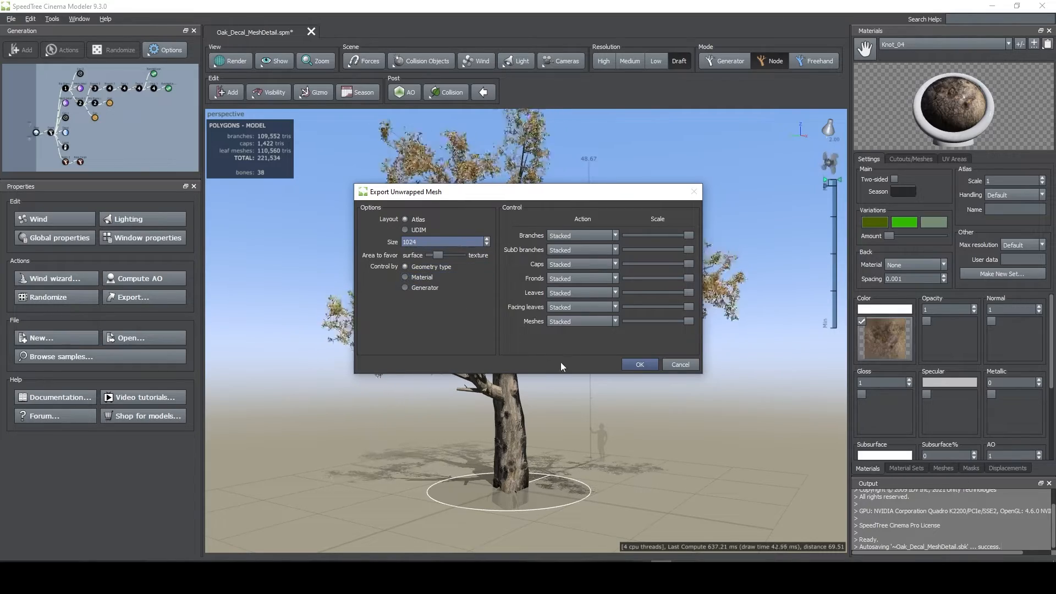
pyautogui.click(638, 364)
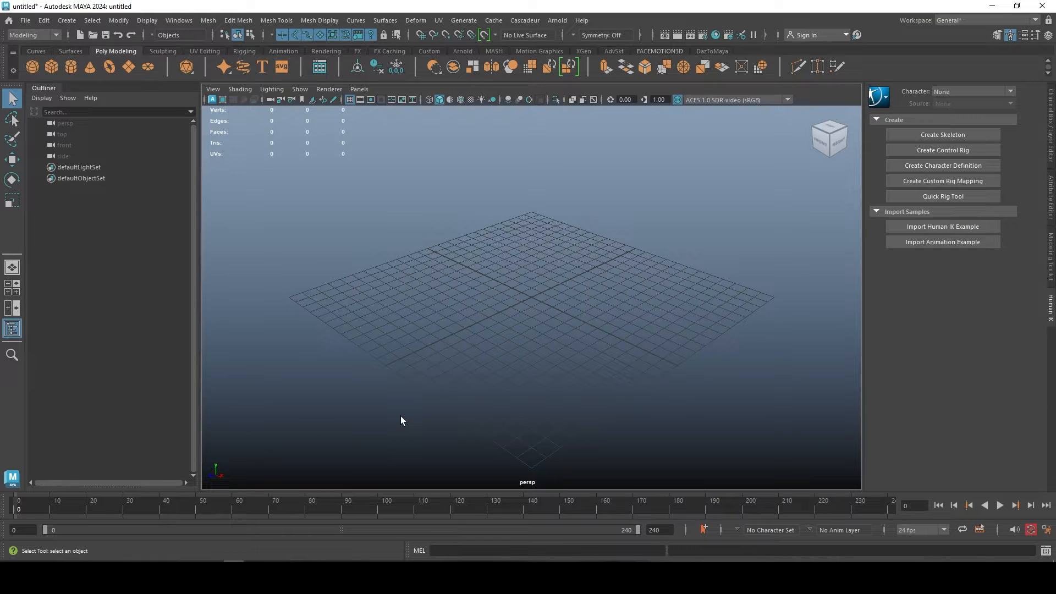
# Open the tree folder in Downloads and view the exported Oak_Decal_MeshDetail color texture.
pyautogui.click(92, 574)
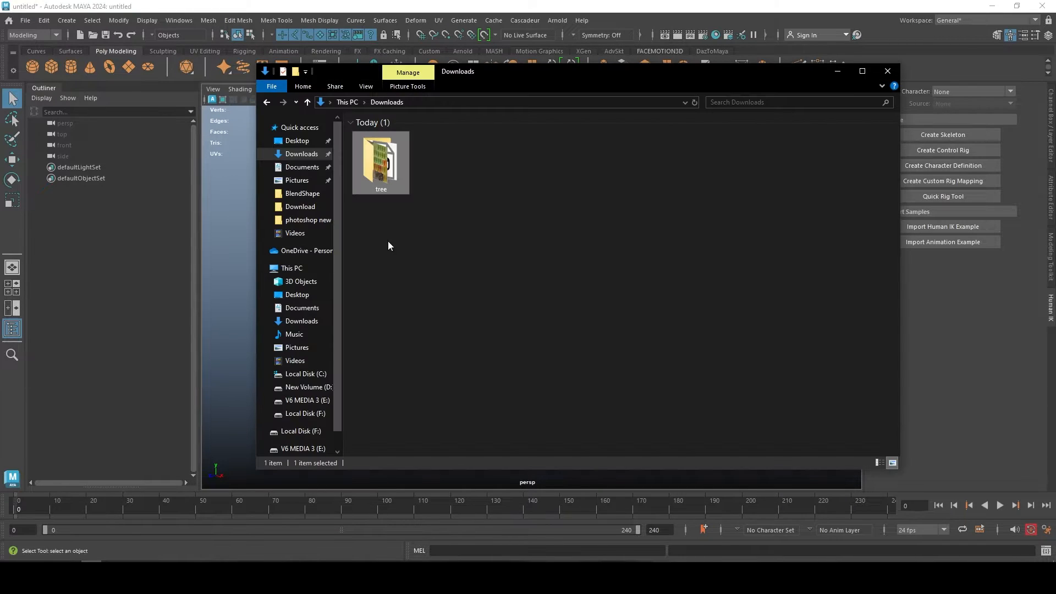
pyautogui.doubleClick(388, 187)
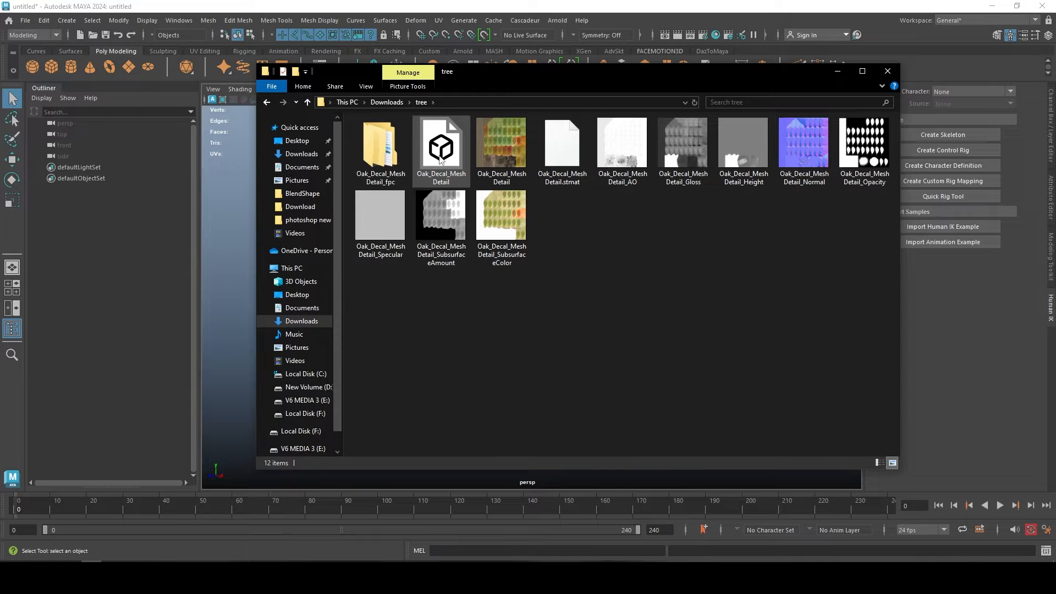
pyautogui.click(501, 144)
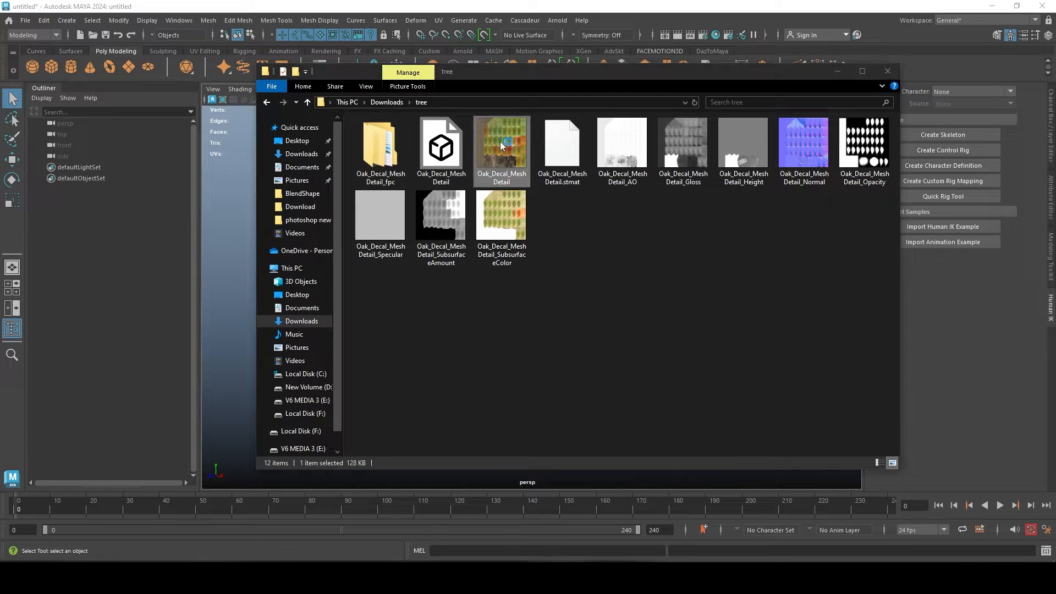
pyautogui.doubleClick(501, 144)
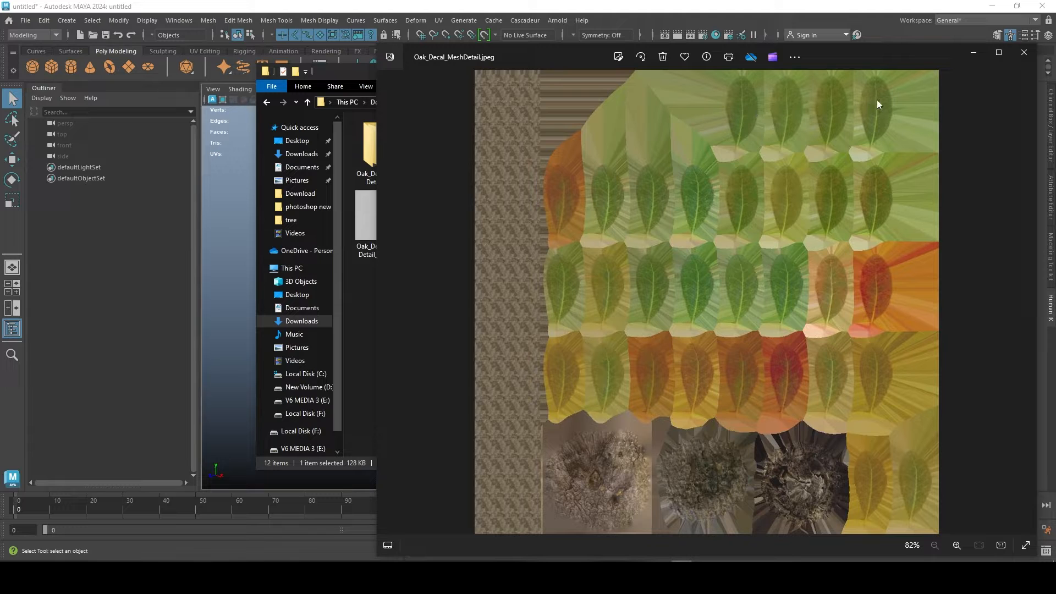
pyautogui.click(973, 53)
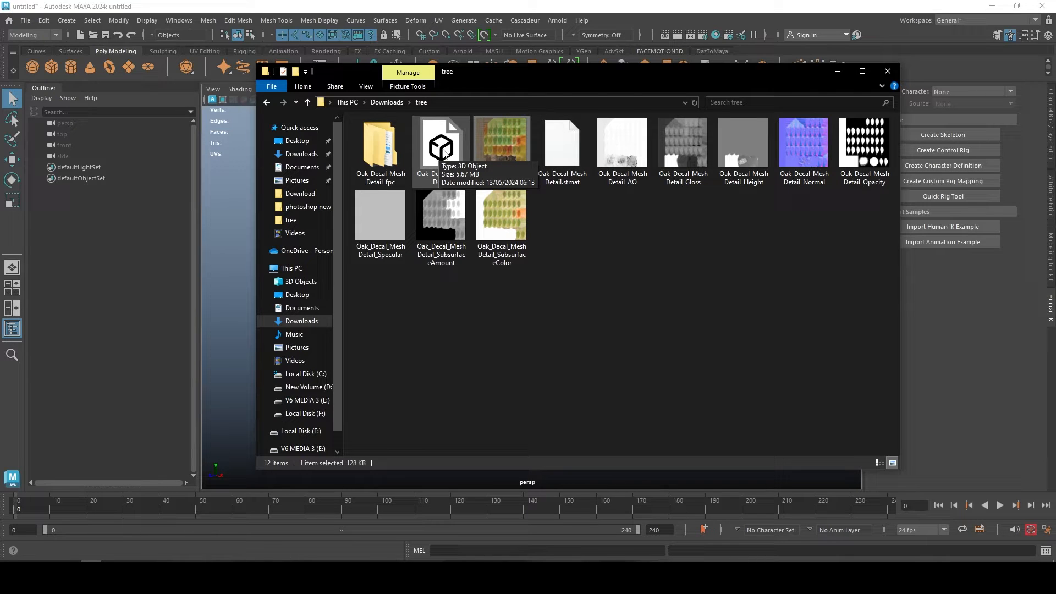
# Examine the other exported texture maps, compare the opacity image with the color texture, and return to Maya.
pyautogui.moveTo(854, 213); pyautogui.dragTo(584, 149)
pyautogui.moveTo(882, 224); pyautogui.dragTo(616, 156)
pyautogui.moveTo(520, 287); pyautogui.dragTo(347, 212)
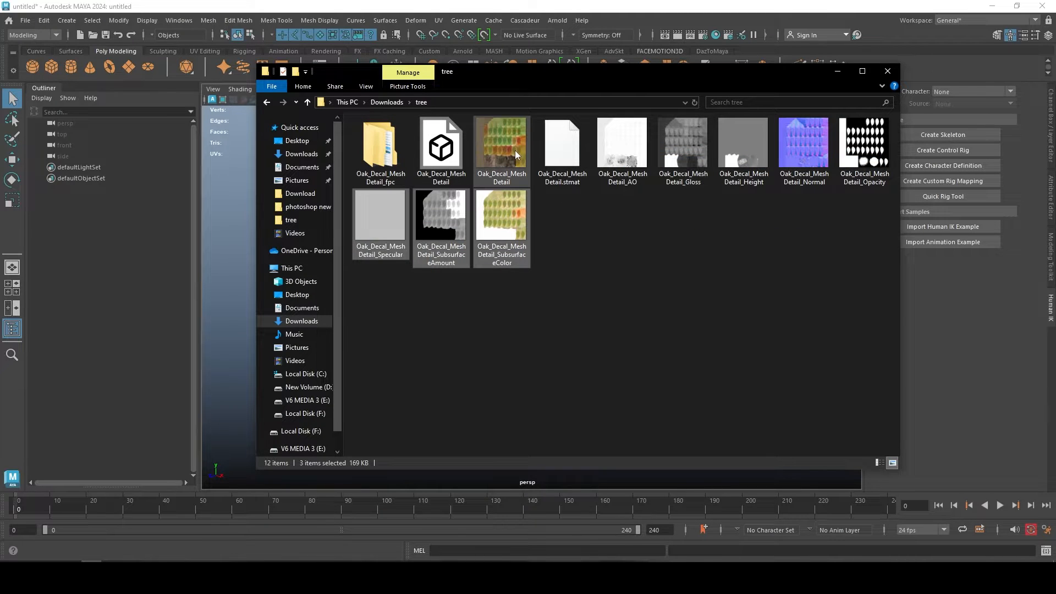
pyautogui.click(507, 168)
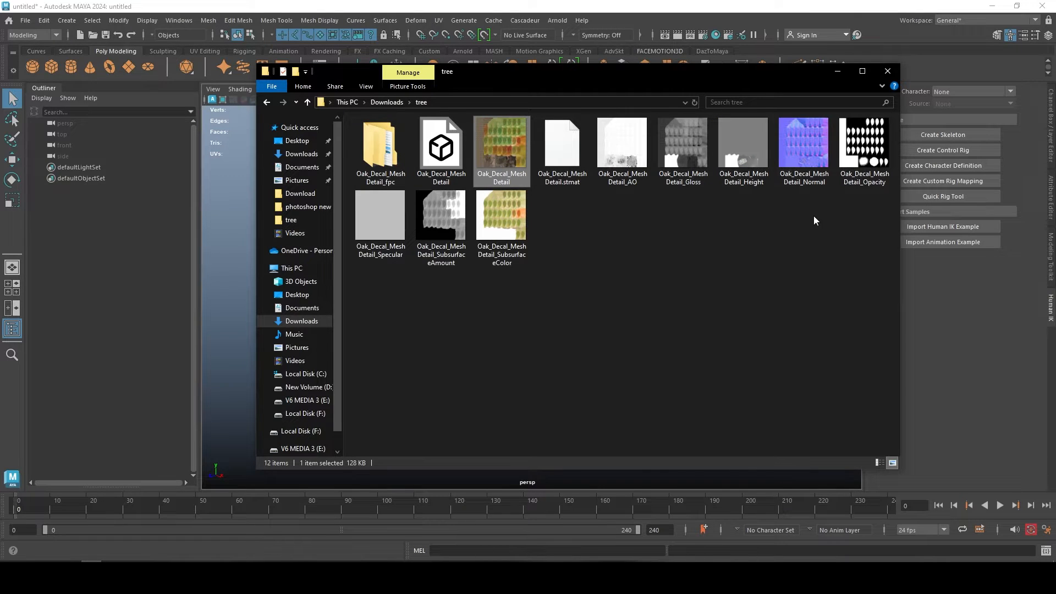
pyautogui.click(822, 150)
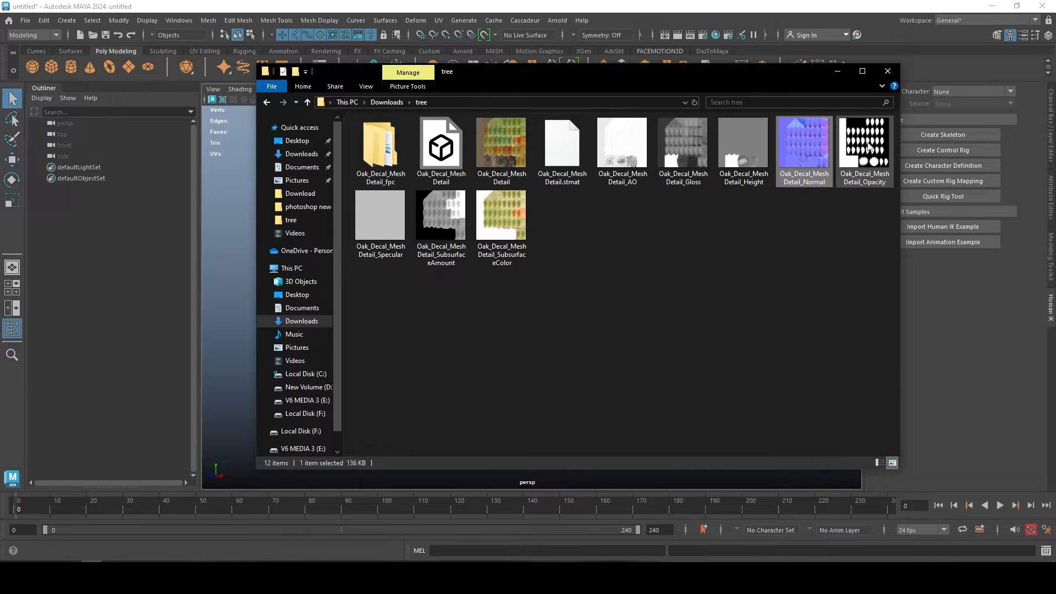
pyautogui.click(874, 152)
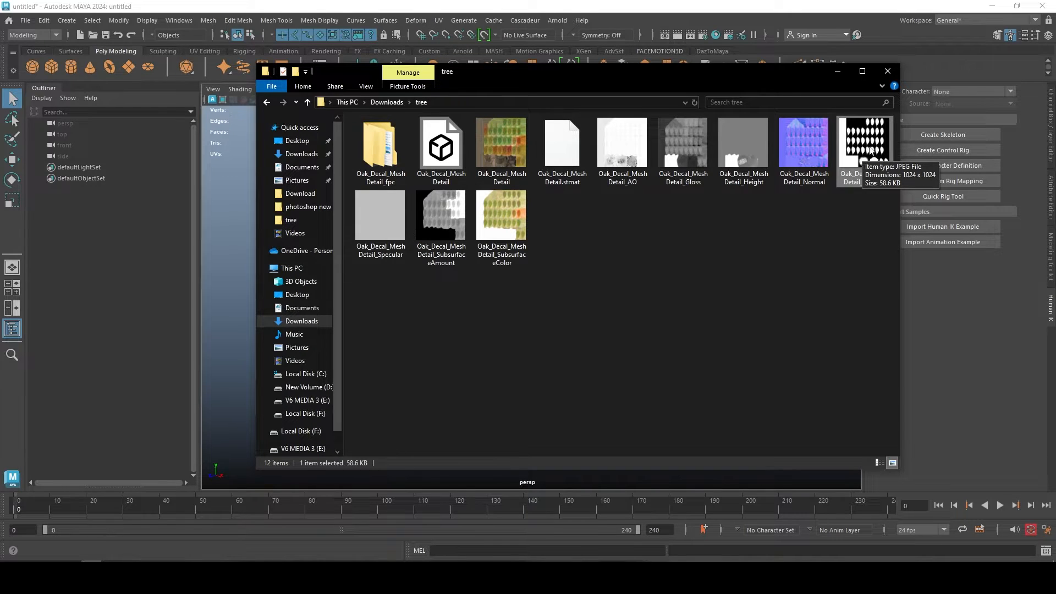
pyautogui.doubleClick(865, 135)
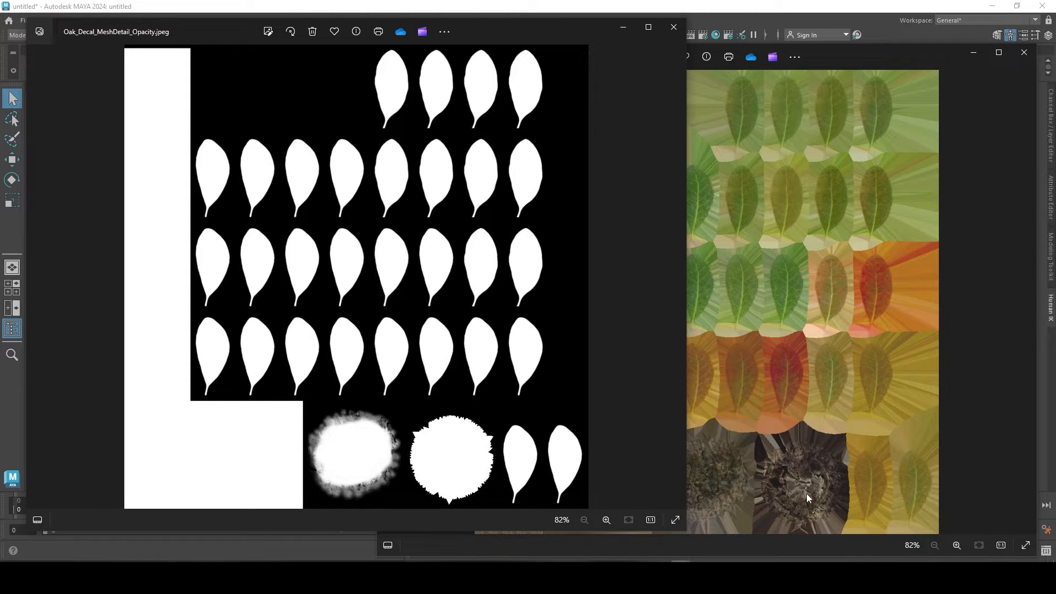
pyautogui.click(675, 28)
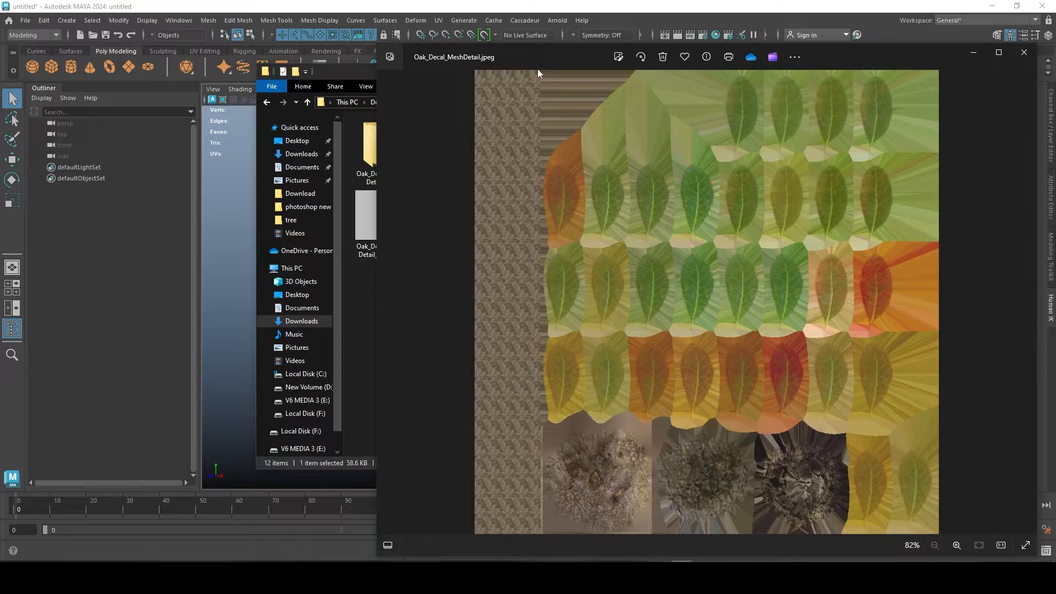
pyautogui.click(563, 5)
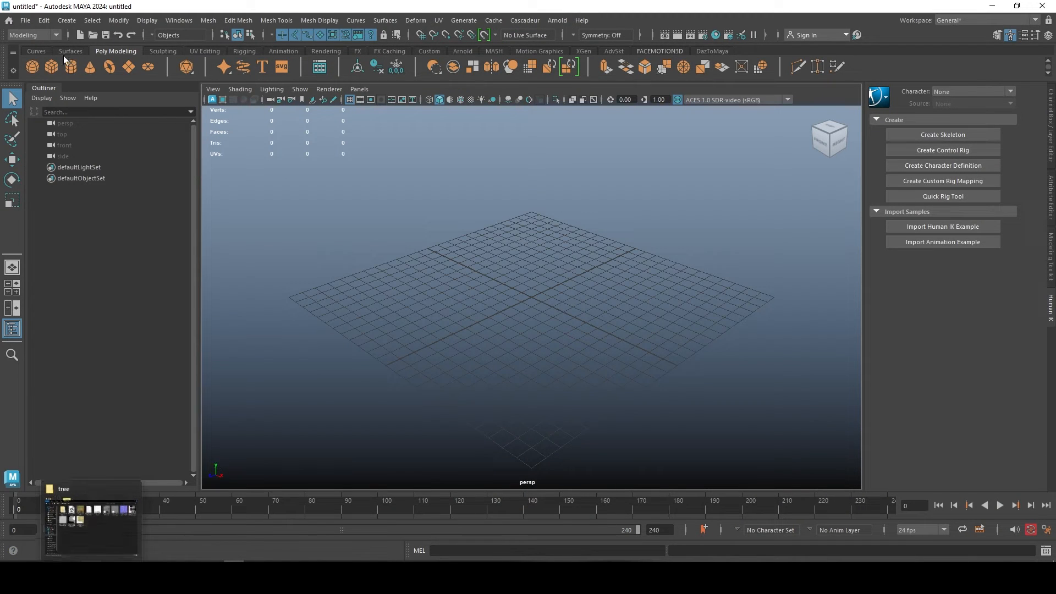
# Import Oak_Decal_MeshDetail.fbx from the Downloads\tree folder into the Maya scene.
pyautogui.click(23, 20)
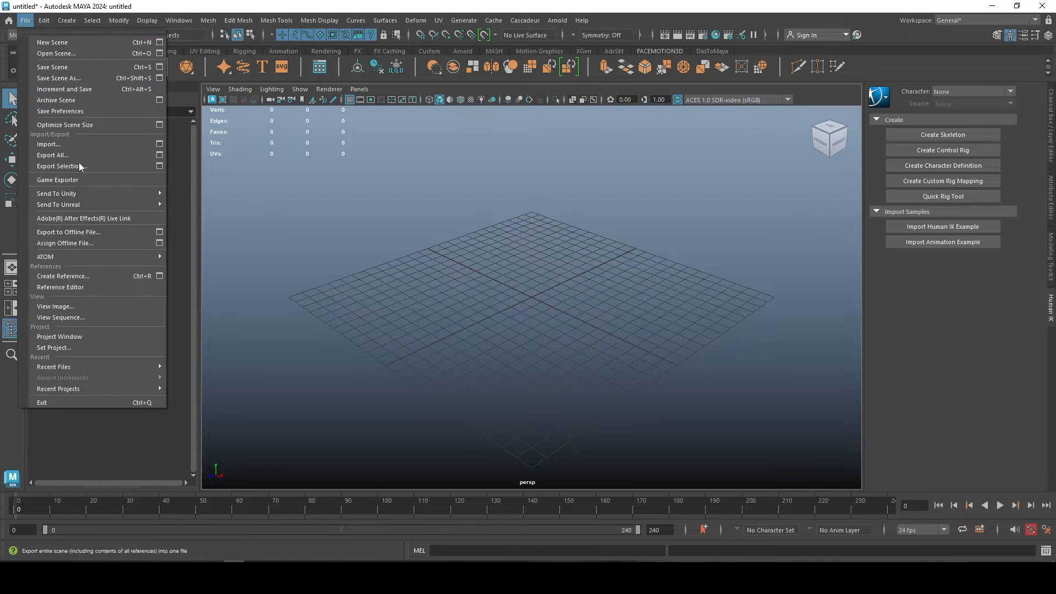
pyautogui.click(49, 144)
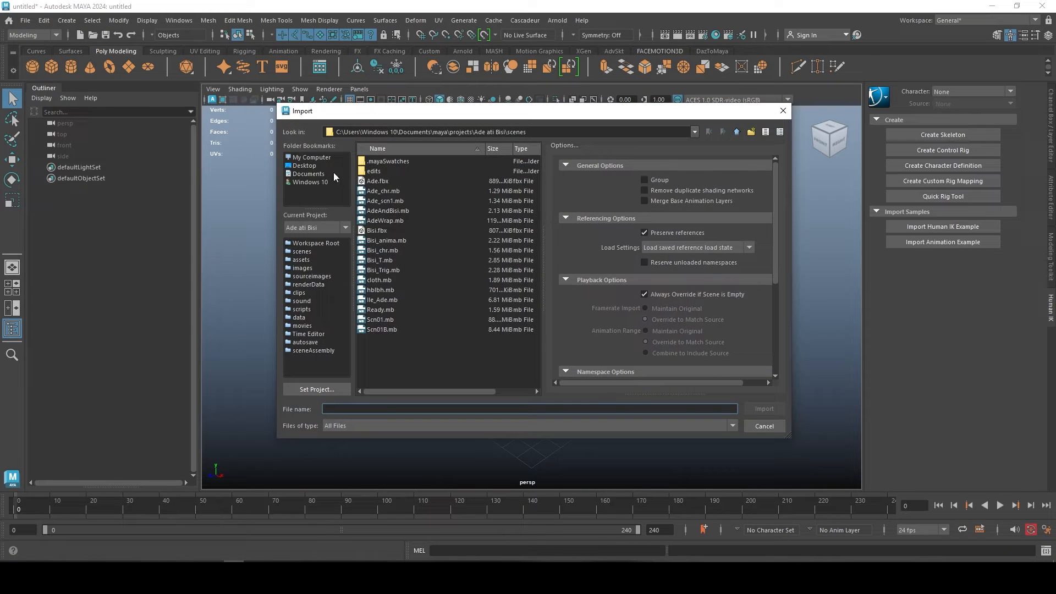
pyautogui.click(305, 174)
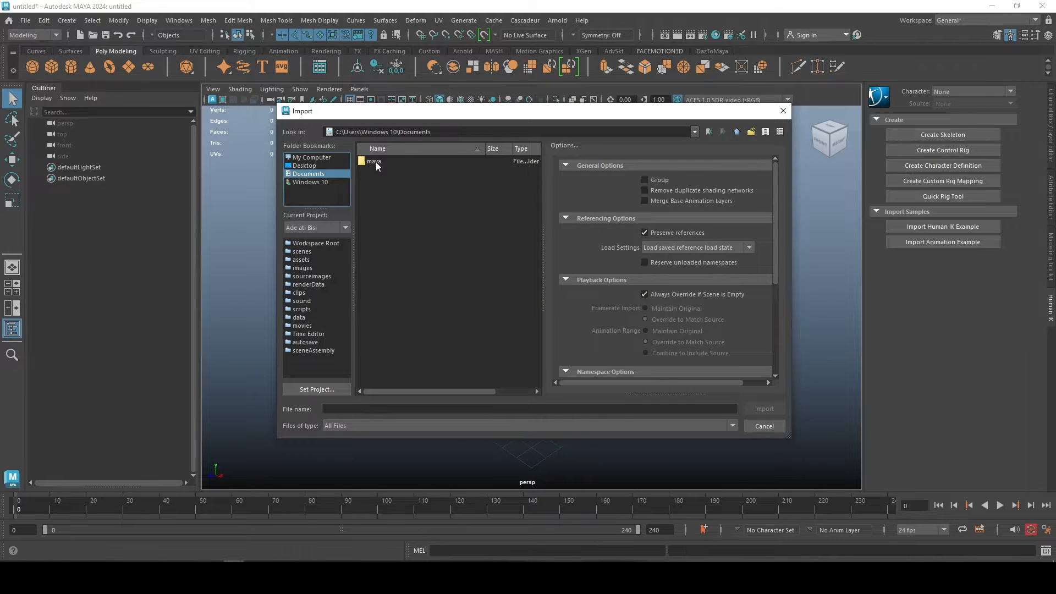
pyautogui.doubleClick(376, 163)
pyautogui.click(312, 174)
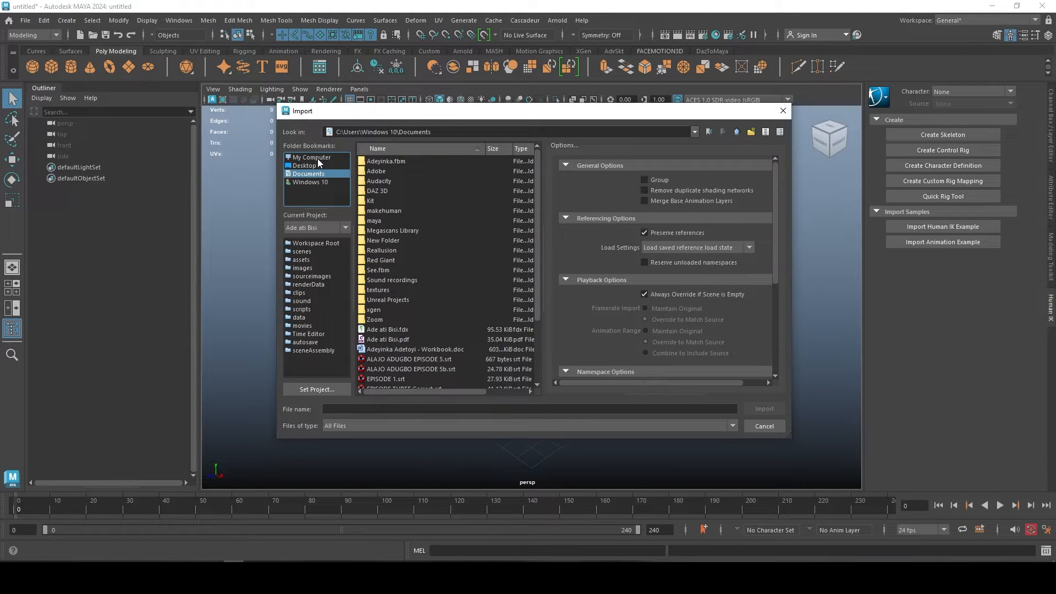
pyautogui.click(311, 182)
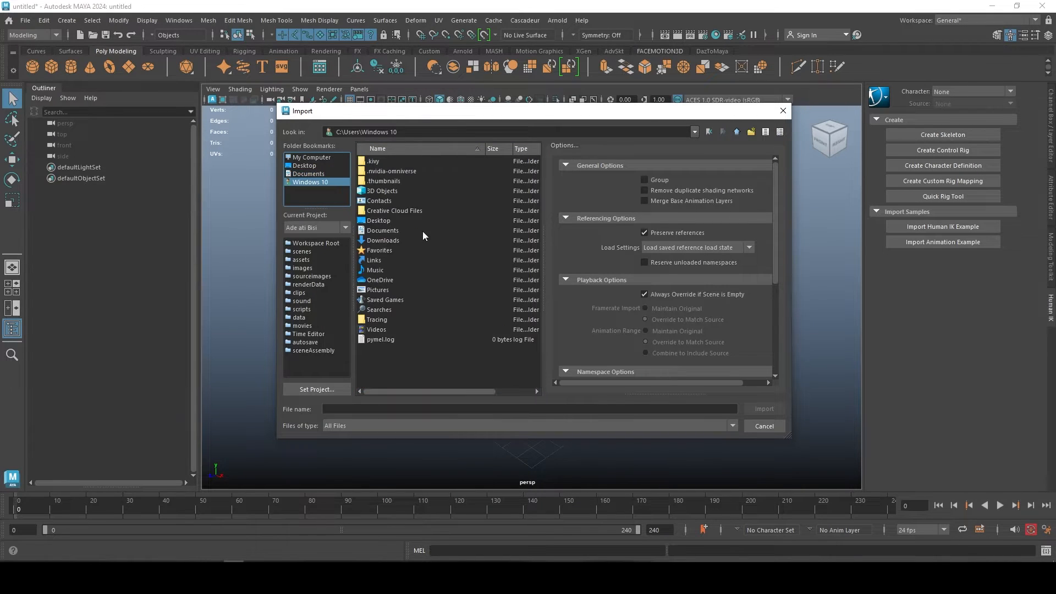
pyautogui.doubleClick(388, 240)
pyautogui.doubleClick(366, 163)
pyautogui.doubleClick(379, 171)
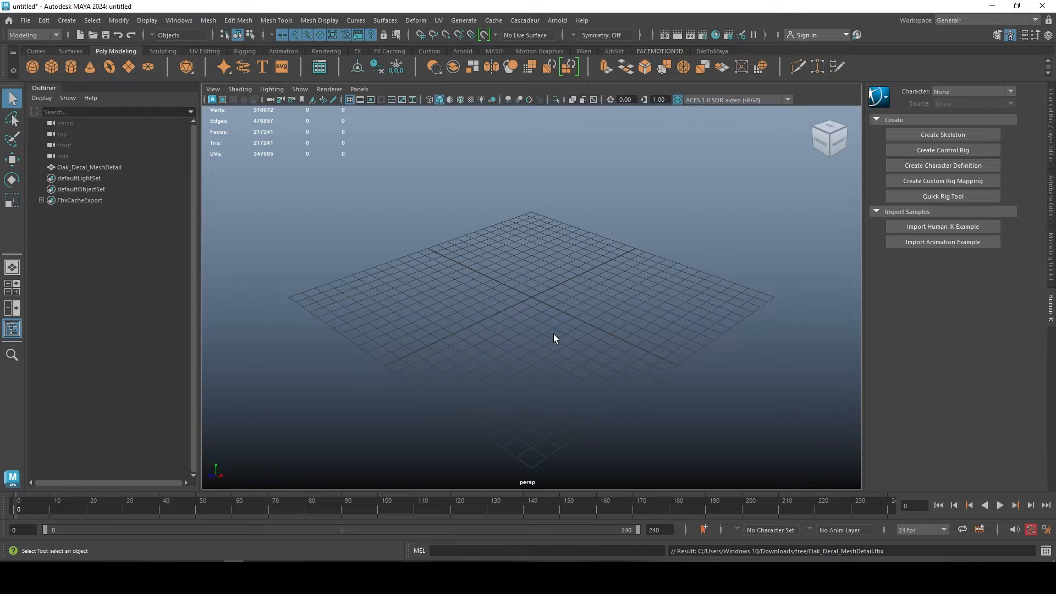
# Look for the imported tree around the grid, select Oak_Decal_MeshDetail and try to scale it up.
pyautogui.scroll(-5, 554, 337)
pyautogui.scroll(2, 554, 334)
pyautogui.scroll(-5, 554, 333)
pyautogui.scroll(-2, 553, 333)
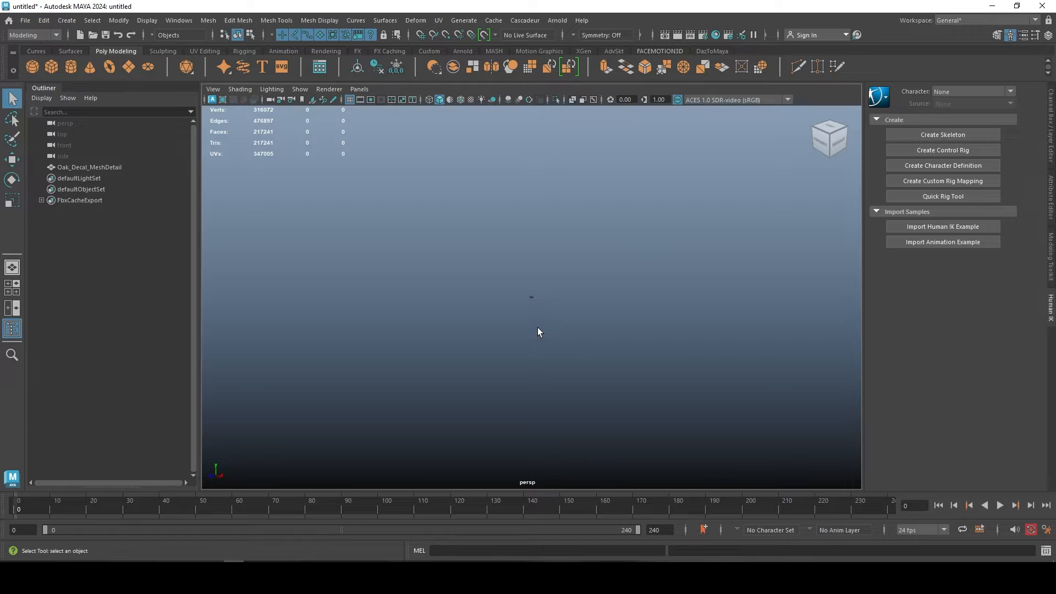
pyautogui.scroll(8, 538, 327)
pyautogui.scroll(-6, 538, 326)
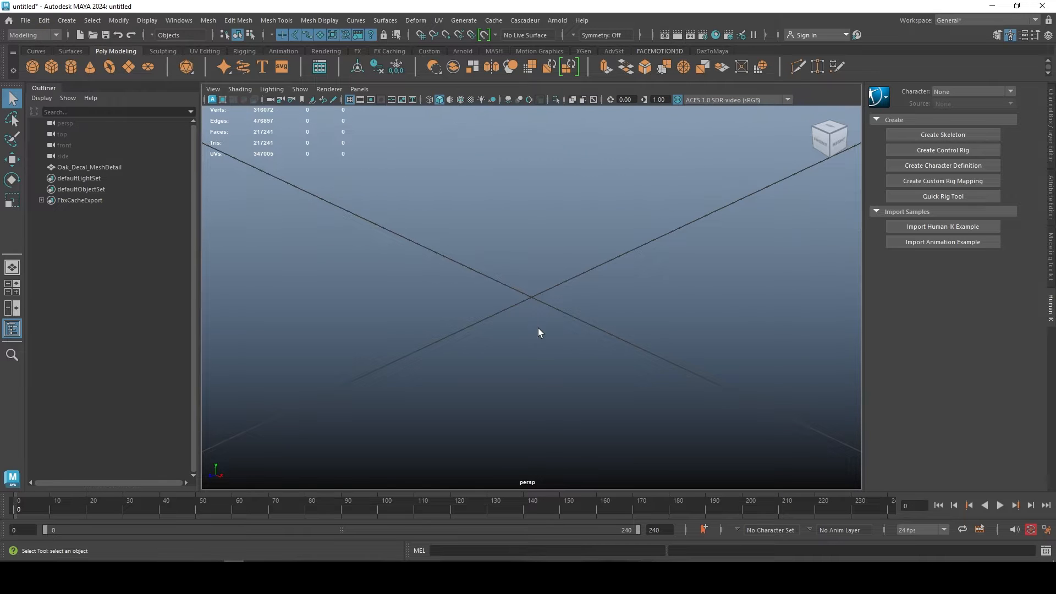
pyautogui.scroll(-2, 540, 325)
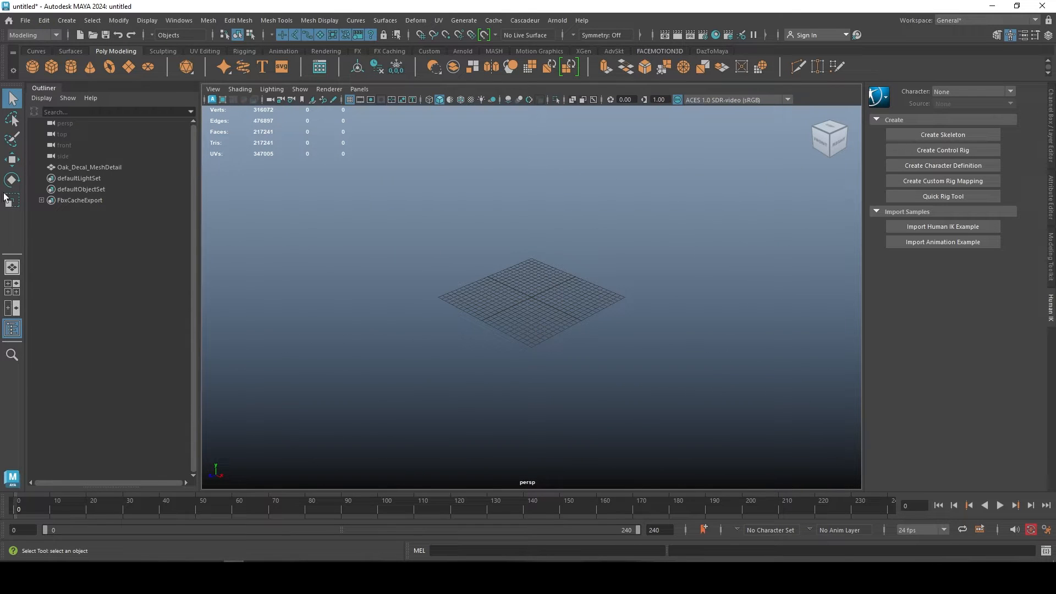
pyautogui.click(88, 167)
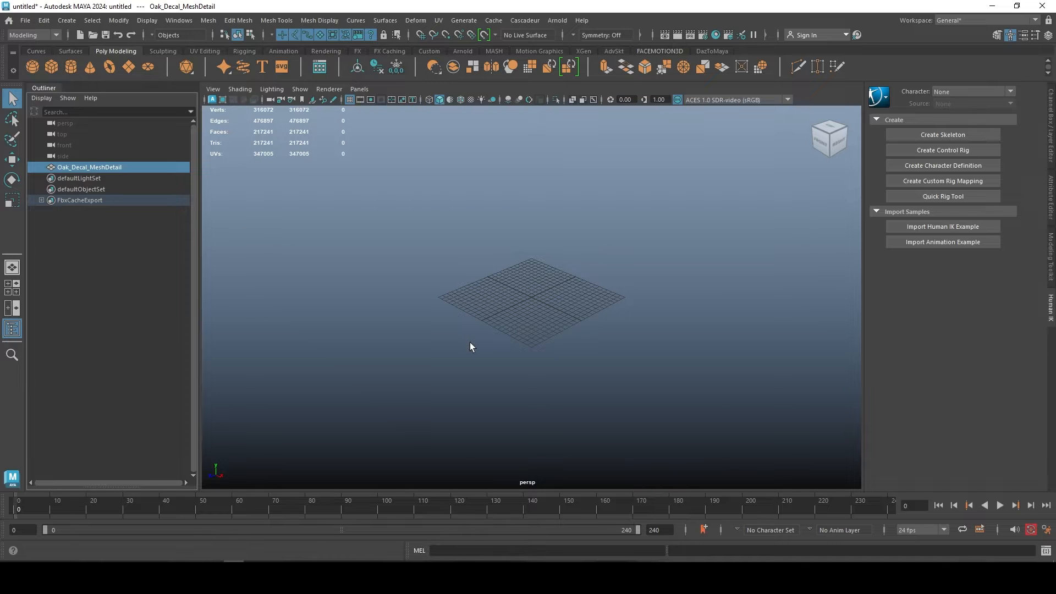
pyautogui.press('e')
pyautogui.press('r')
pyautogui.moveTo(531, 298); pyautogui.dragTo(759, 308)
pyautogui.click(538, 299)
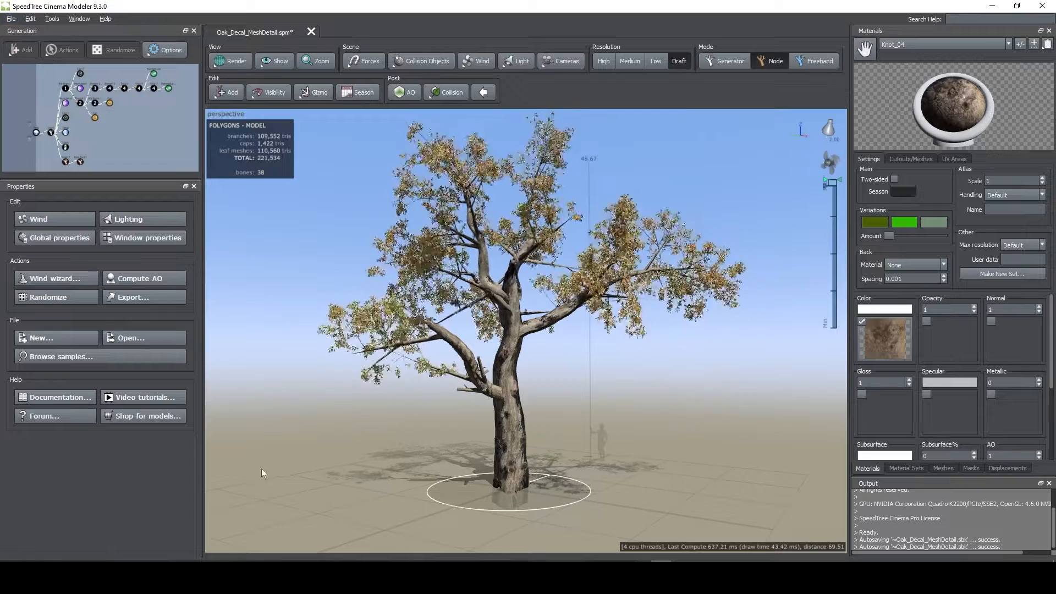
# Start a new empty Maya scene and delete all exported files from the tree folder.
pyautogui.click(91, 576)
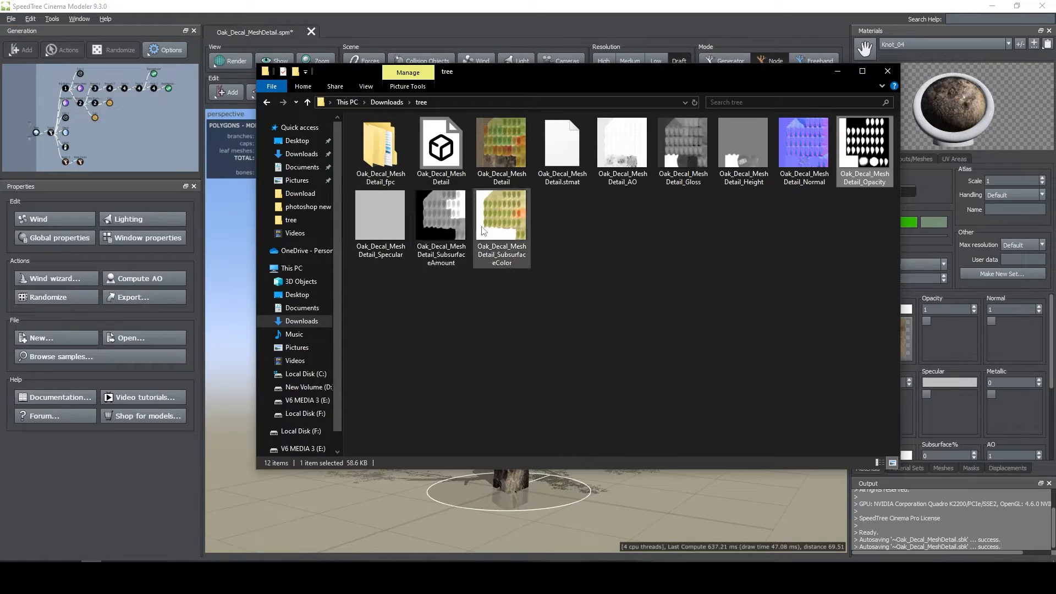
pyautogui.click(440, 170)
pyautogui.hotkey('ctrl', 'a')
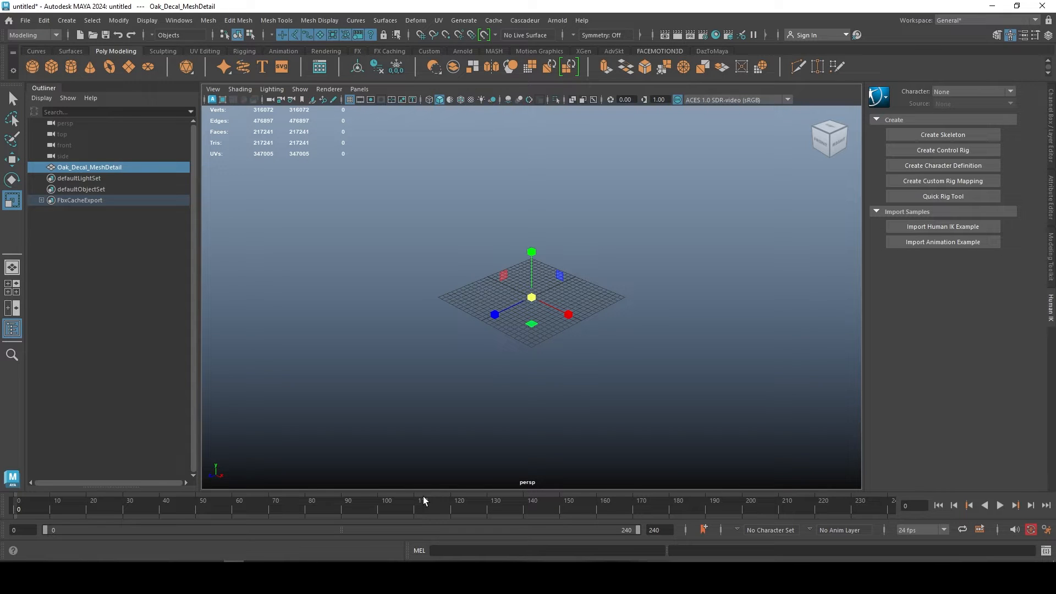
pyautogui.hotkey('ctrl', 'n')
pyautogui.click(525, 289)
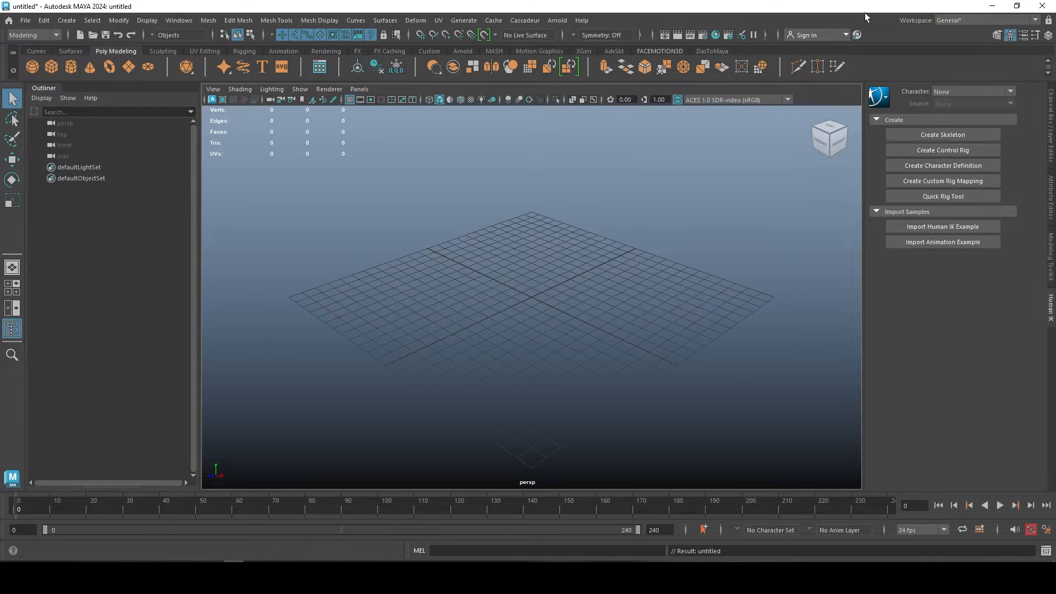
pyautogui.click(992, 6)
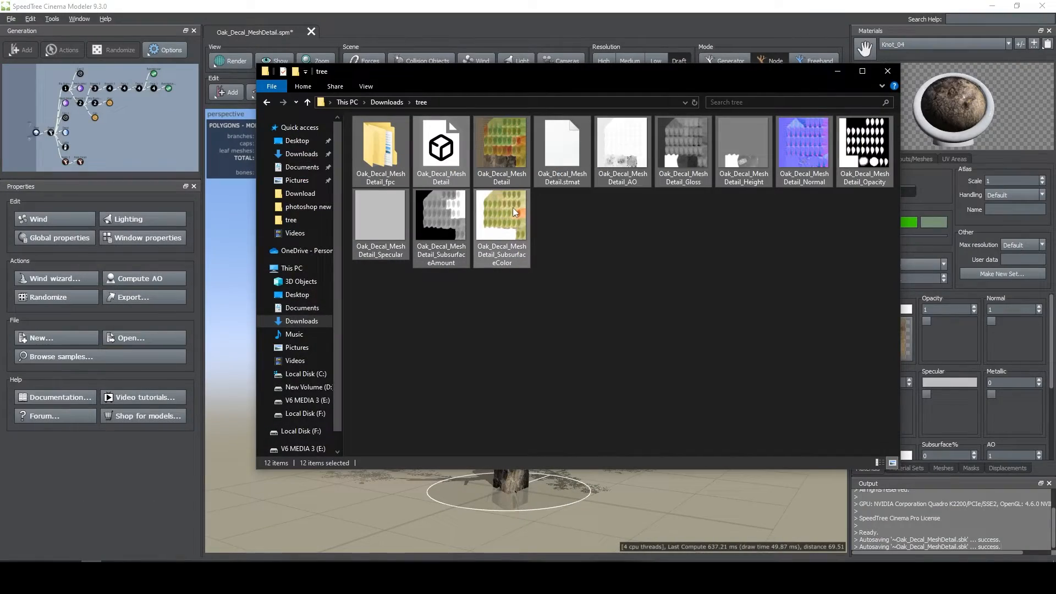
pyautogui.press('Delete')
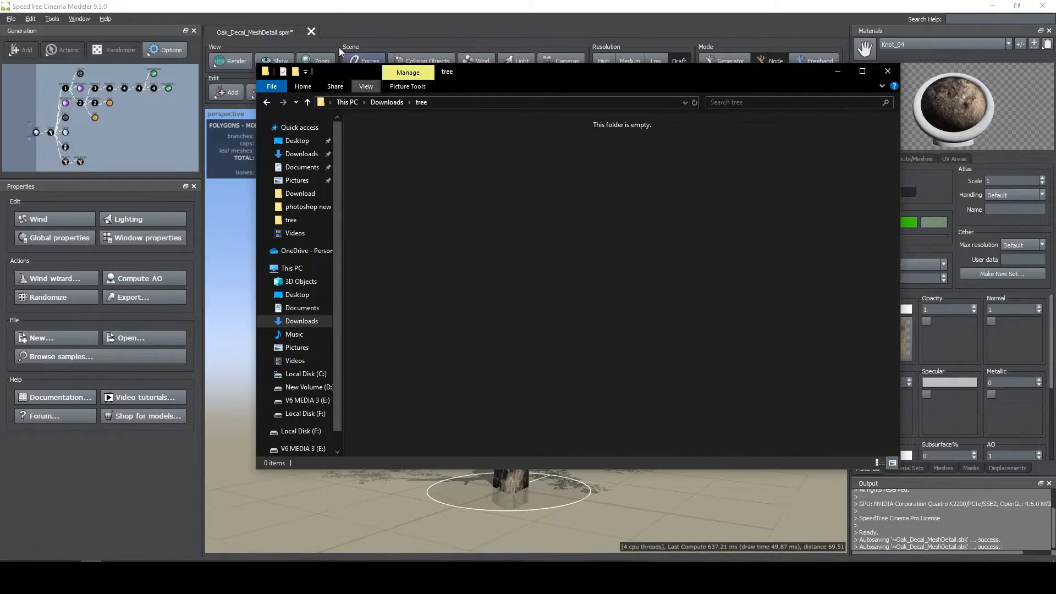
# Export the tree from SpeedTree again as Oak_Decal_MeshDetail FBX with additional scale .2, keeping the 1024 atlas and Stacked unwrap settings.
pyautogui.click(337, 5)
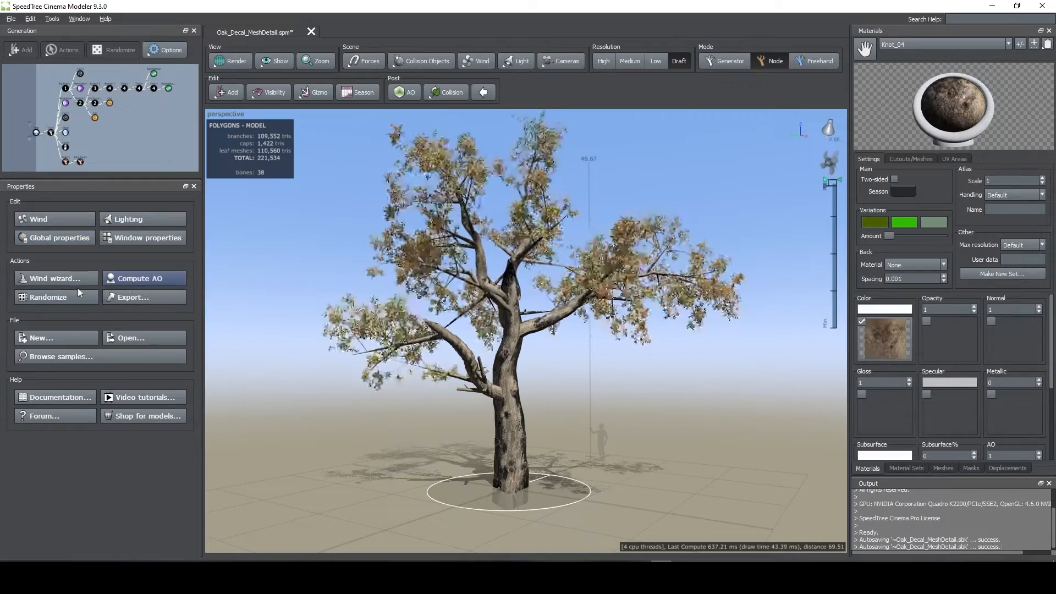
pyautogui.click(122, 298)
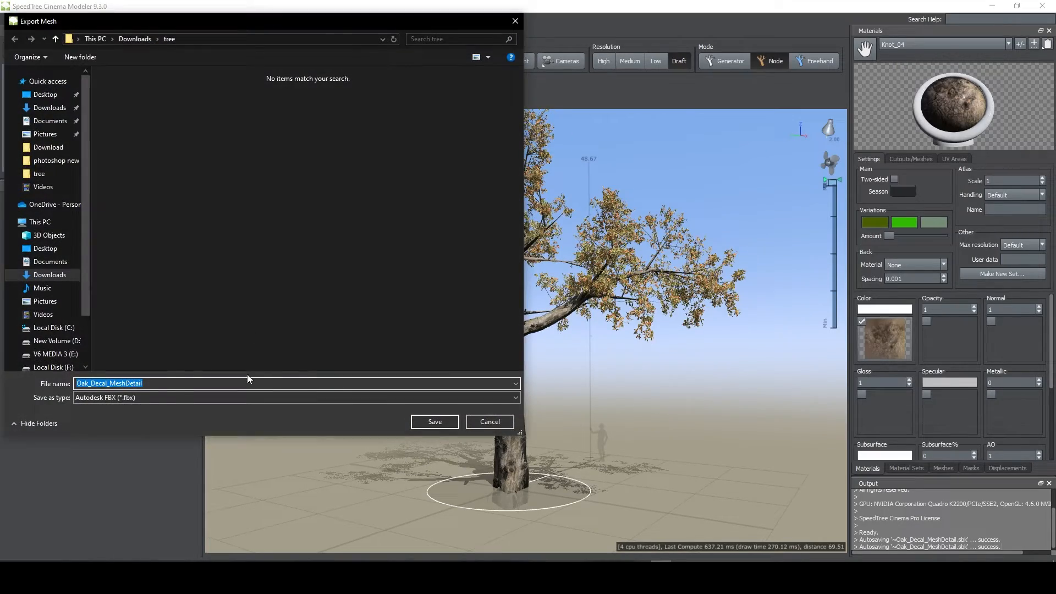
pyautogui.click(435, 420)
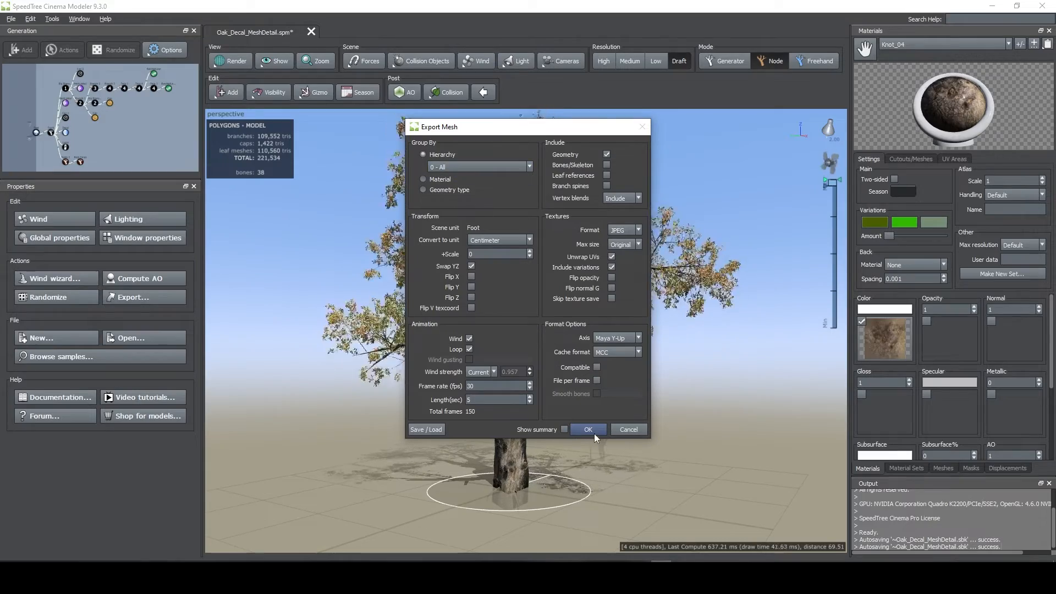
pyautogui.moveTo(480, 254); pyautogui.dragTo(468, 255)
pyautogui.write('2')
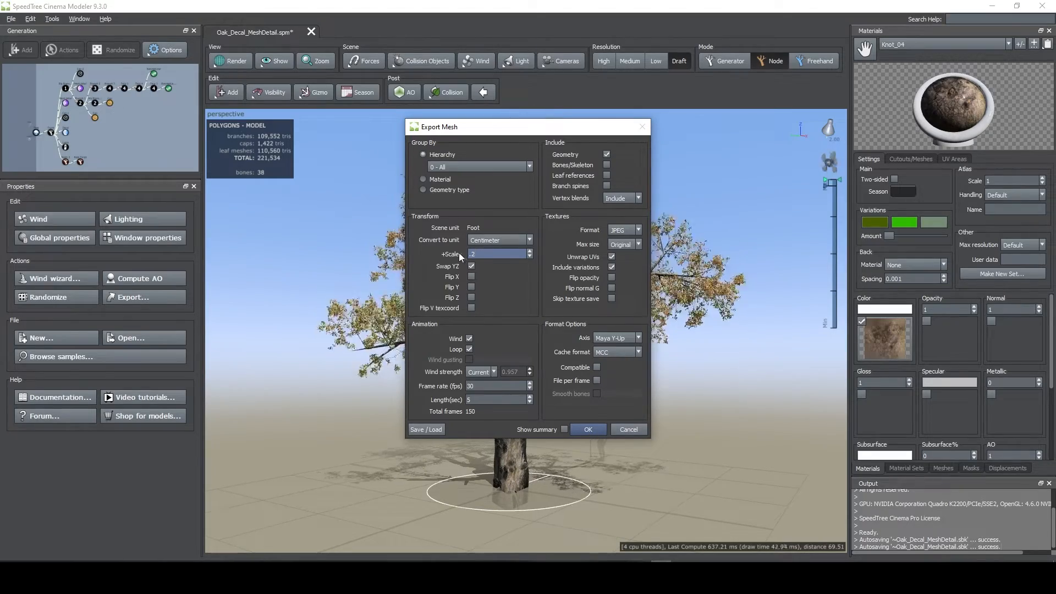
pyautogui.click(580, 429)
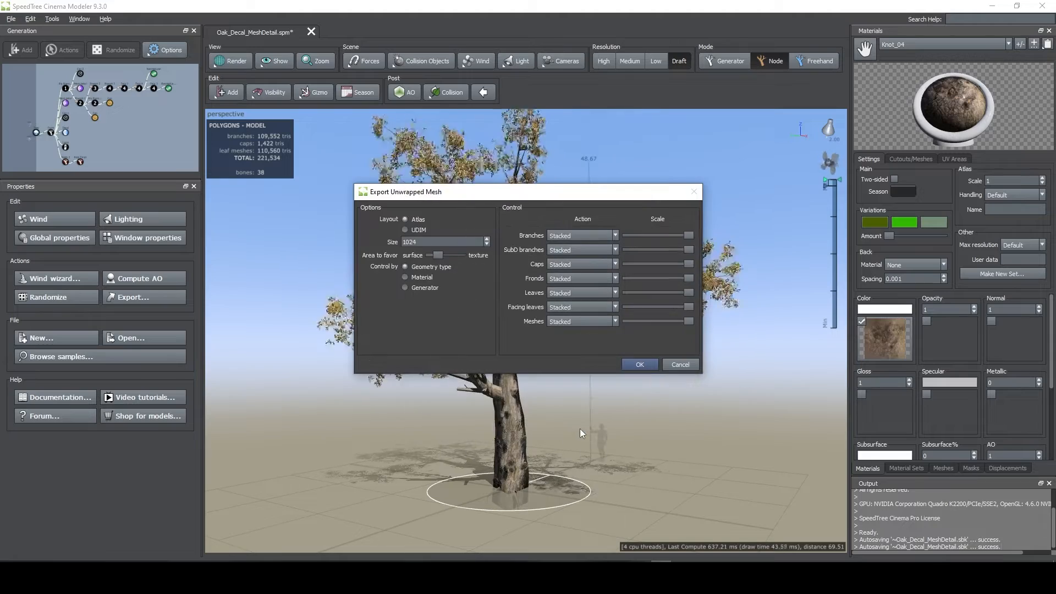
pyautogui.click(632, 364)
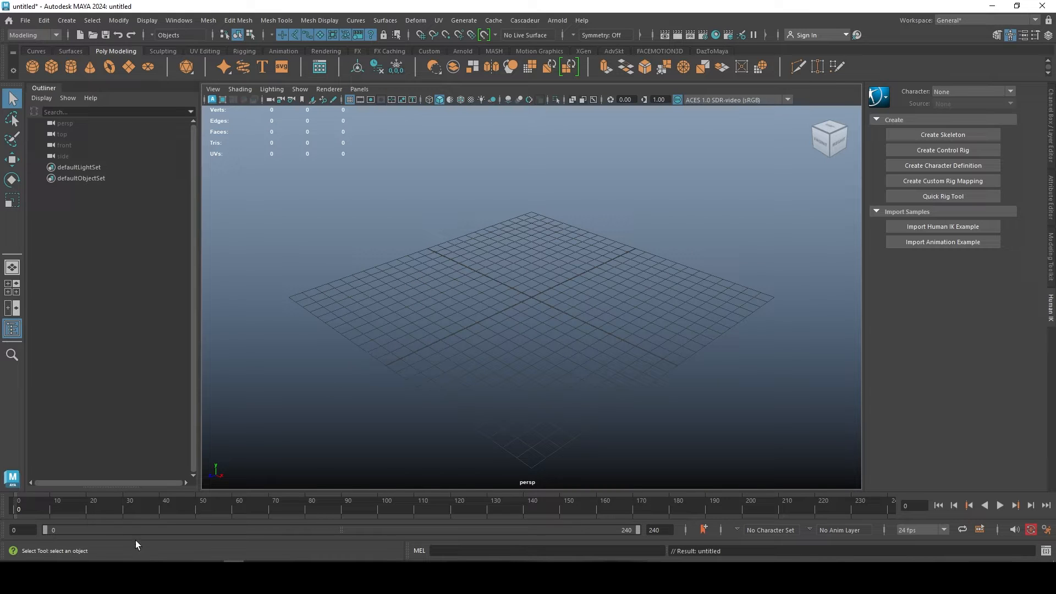
# Import the re-exported Oak_Decal_MeshDetail.fbx from the tree folder into the empty Maya scene.
pyautogui.click(92, 574)
pyautogui.click(230, 339)
pyautogui.click(26, 20)
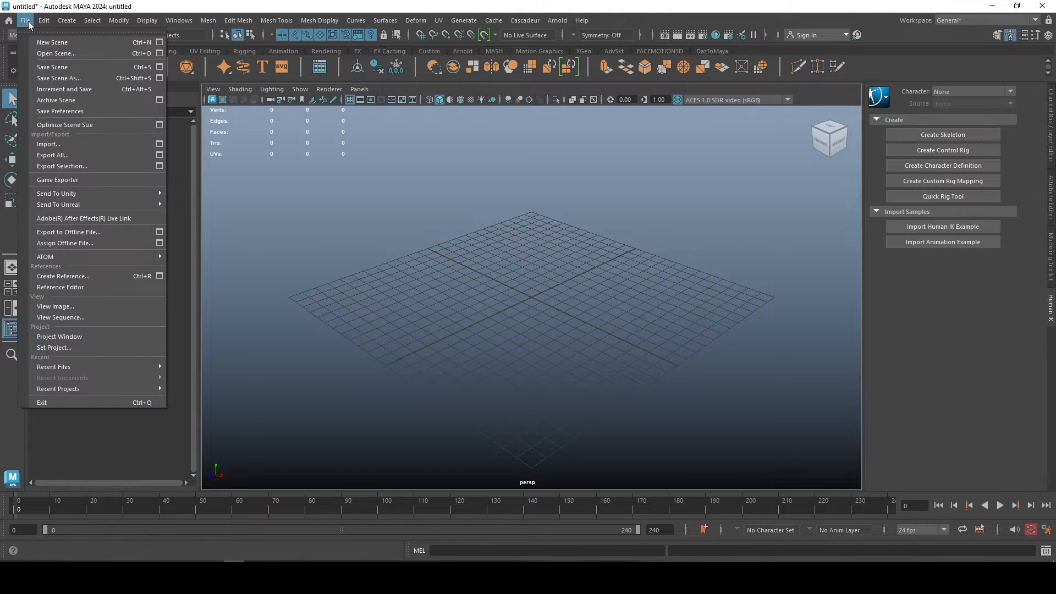
pyautogui.click(70, 145)
pyautogui.doubleClick(391, 172)
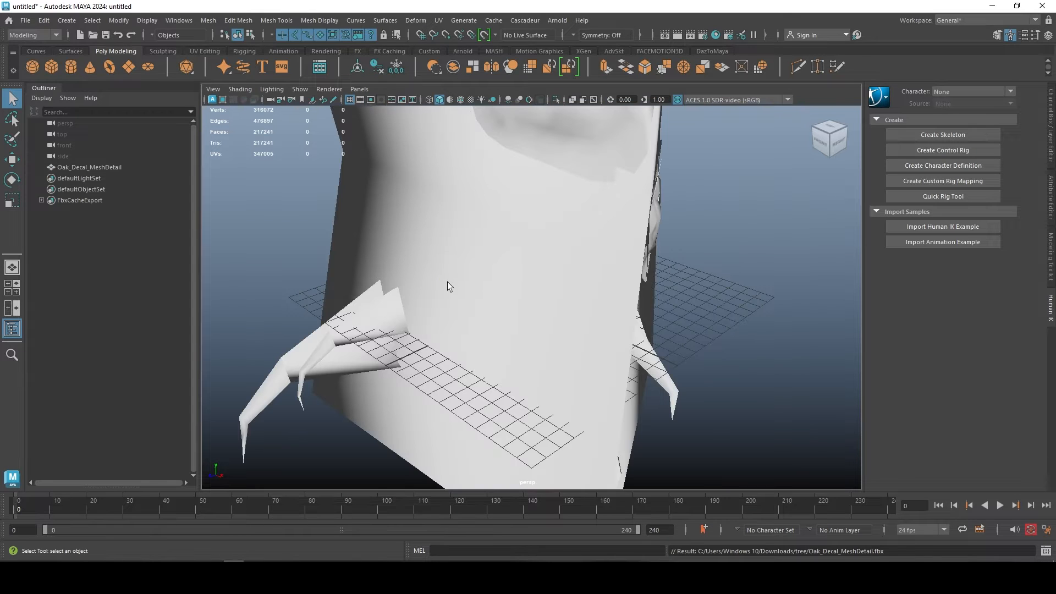
# Examine the imported oak's size and geometry from several sides, from the trunk base to the branches and leaves.
pyautogui.scroll(-6, 447, 282)
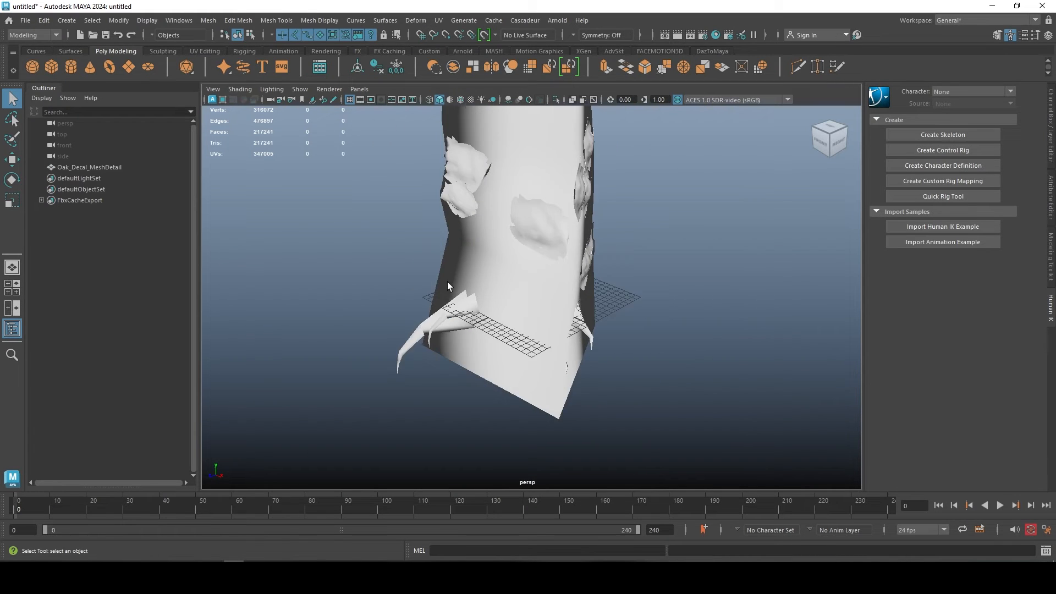
pyautogui.keyDown('alt'); pyautogui.moveTo(449, 286); pyautogui.dragTo(669, 332); pyautogui.keyUp('alt')
pyautogui.keyDown('alt'); pyautogui.moveTo(667, 329); pyautogui.dragTo(684, 406, button='middle'); pyautogui.keyUp('alt')
pyautogui.keyDown('alt'); pyautogui.moveTo(673, 369); pyautogui.dragTo(435, 356, button='right'); pyautogui.keyUp('alt')
pyautogui.keyDown('alt'); pyautogui.moveTo(632, 358); pyautogui.dragTo(699, 338); pyautogui.keyUp('alt')
pyautogui.scroll(6, 613, 337)
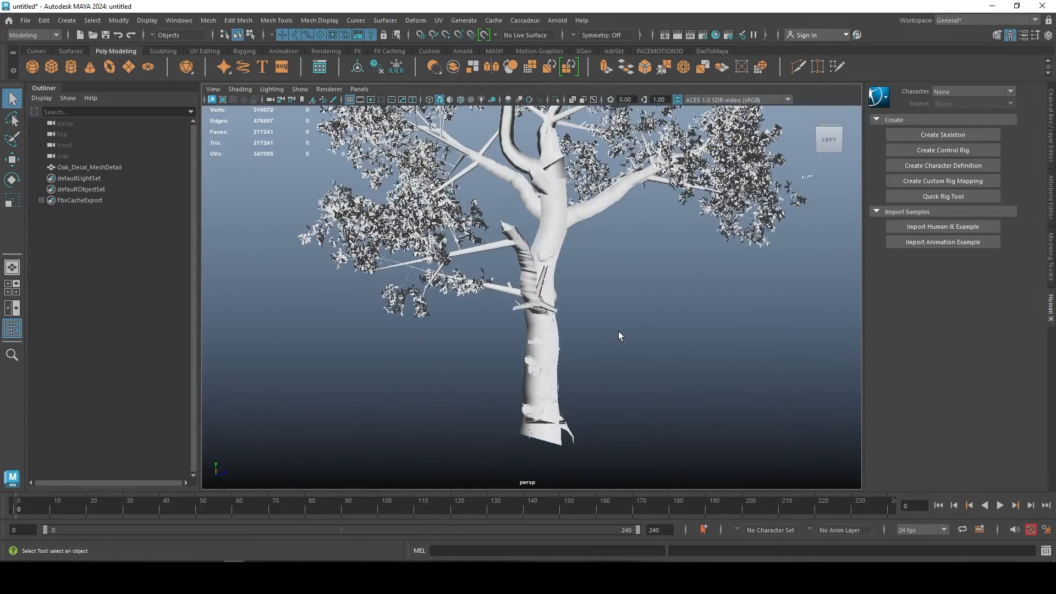
pyautogui.keyDown('alt'); pyautogui.moveTo(617, 335); pyautogui.dragTo(636, 405, button='middle'); pyautogui.keyUp('alt')
pyautogui.scroll(-5, 669, 373)
pyautogui.keyDown('alt'); pyautogui.moveTo(636, 363); pyautogui.dragTo(644, 319); pyautogui.keyUp('alt')
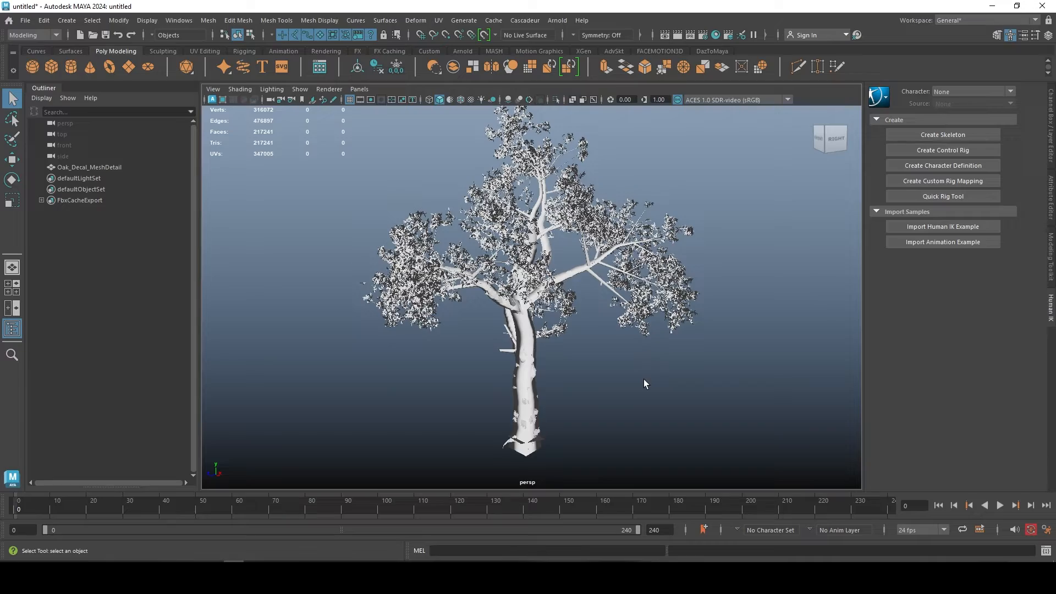
pyautogui.keyDown('alt'); pyautogui.moveTo(609, 388); pyautogui.dragTo(508, 376); pyautogui.keyUp('alt')
pyautogui.scroll(5, 559, 387)
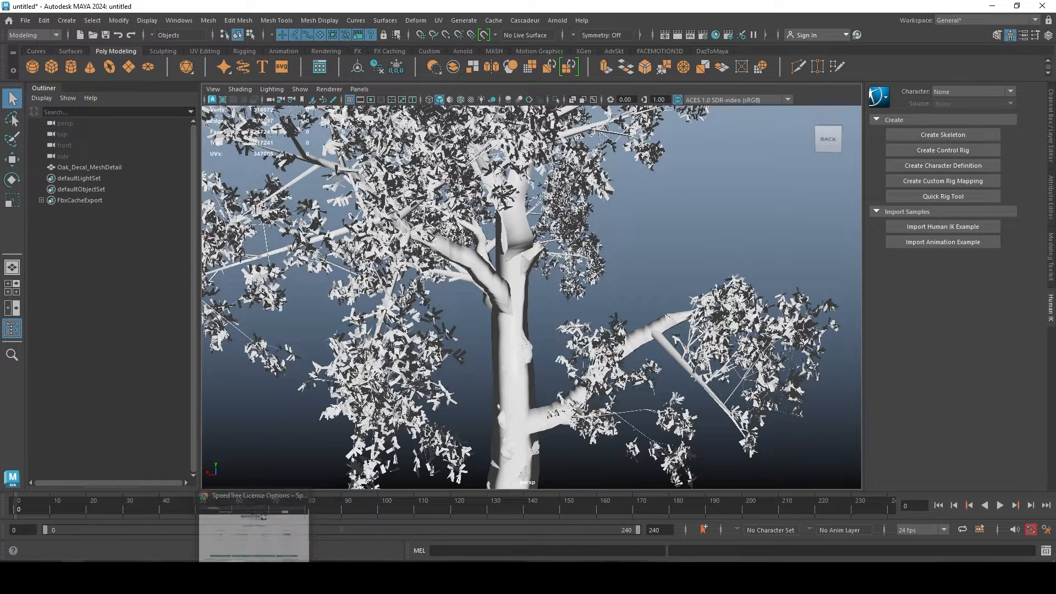
# Review the exported texture maps in the tree folder, opening the Oak_Decal_MeshDetail.jpeg color atlas.
pyautogui.click(100, 556)
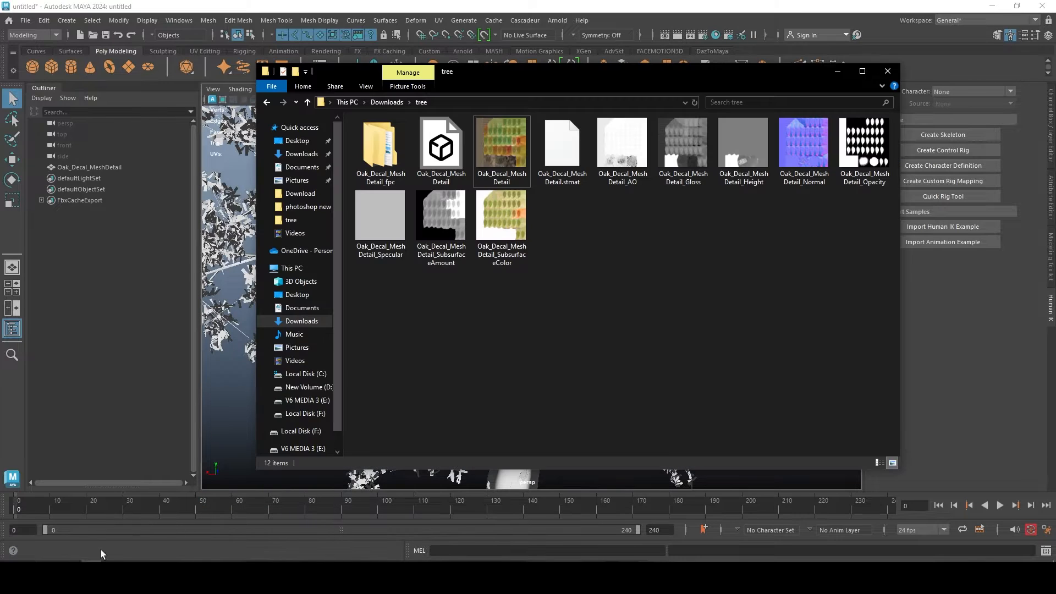
pyautogui.click(509, 148)
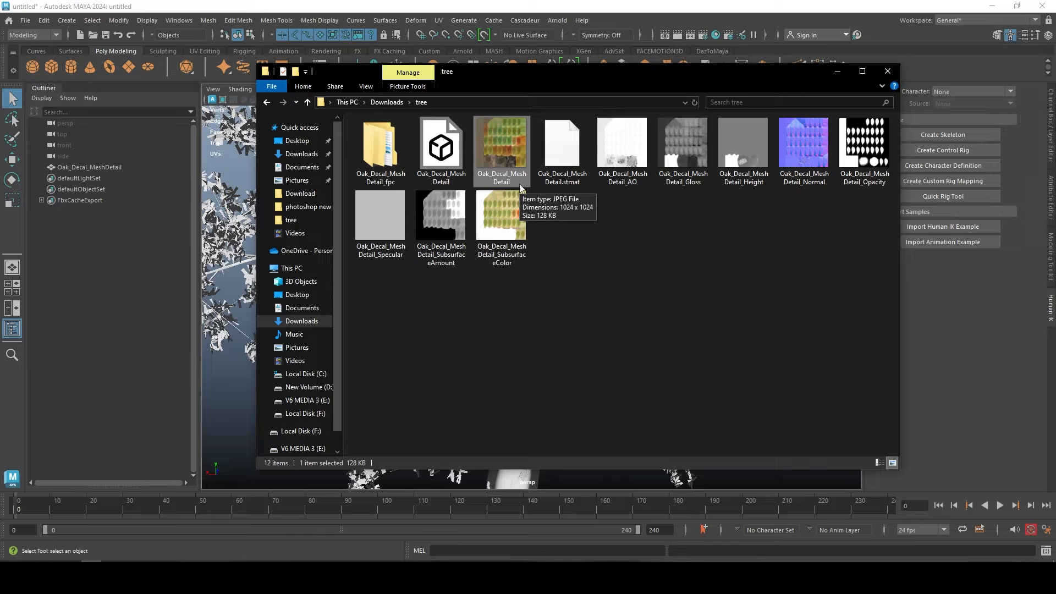
pyautogui.doubleClick(501, 141)
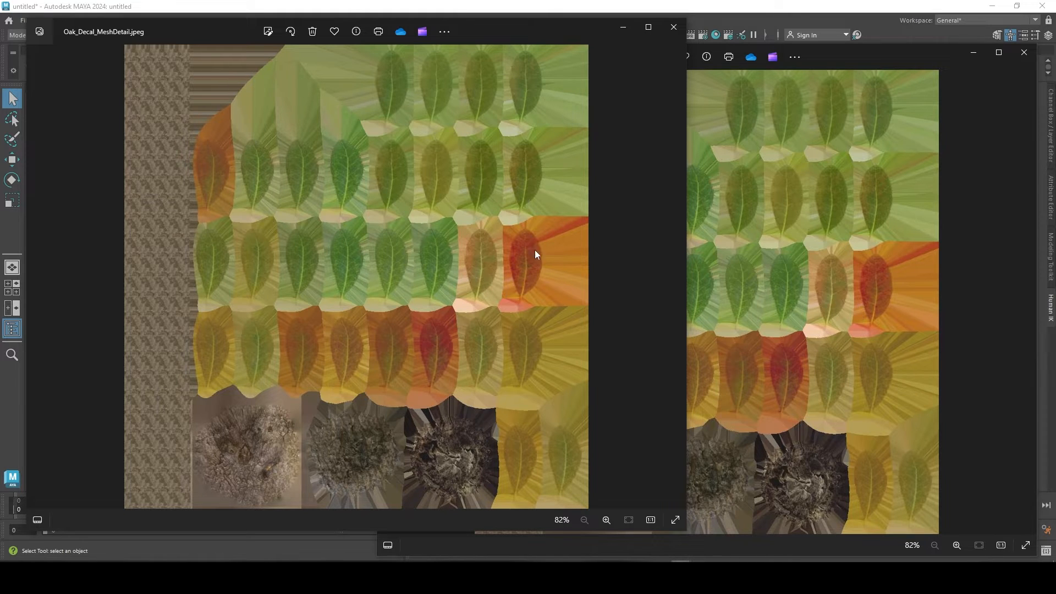
pyautogui.click(674, 28)
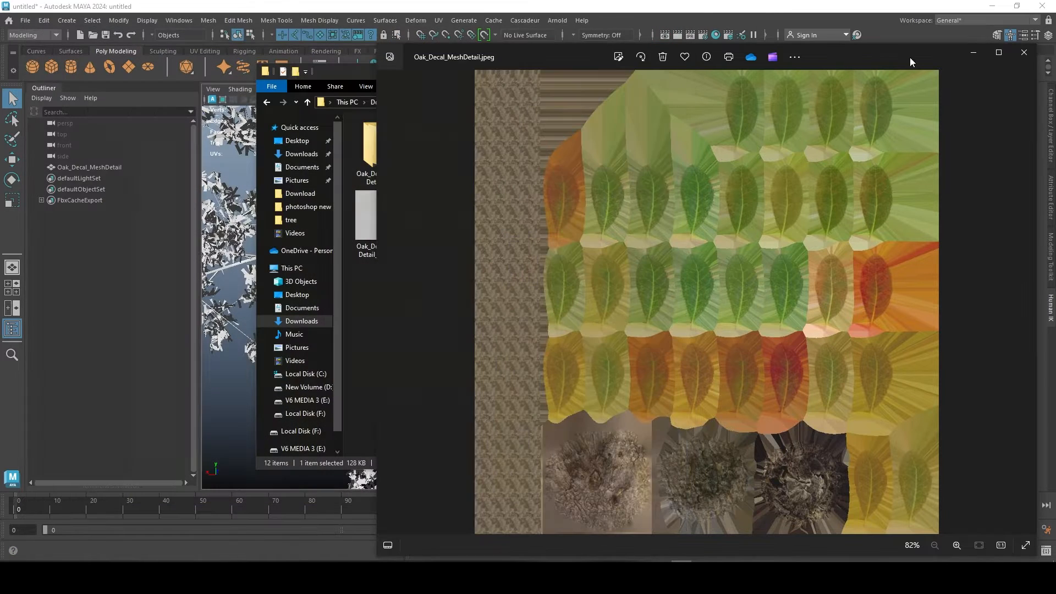
pyautogui.click(1024, 52)
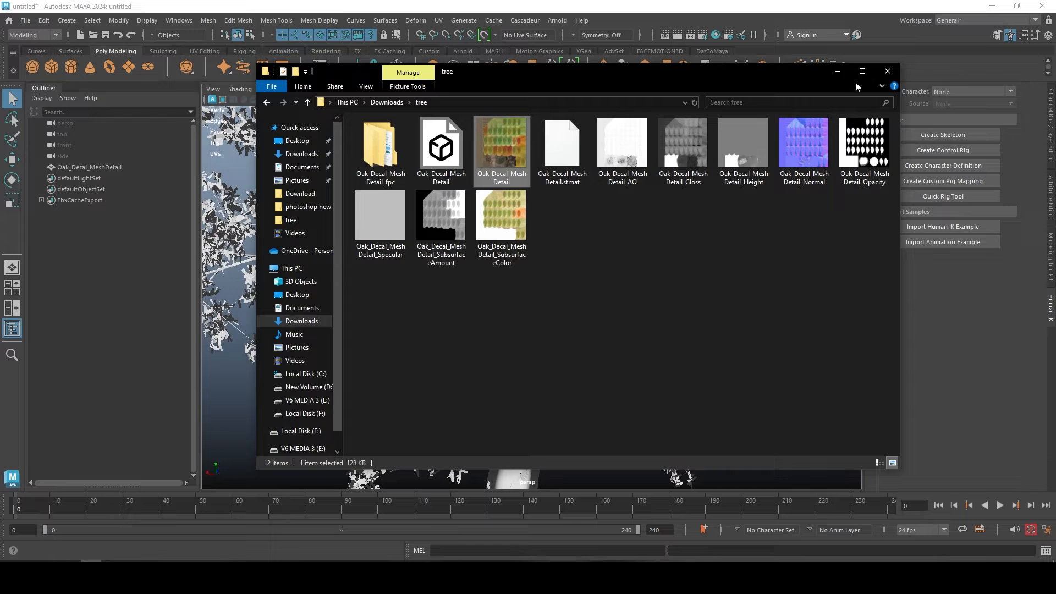
pyautogui.moveTo(862, 216); pyautogui.dragTo(547, 127)
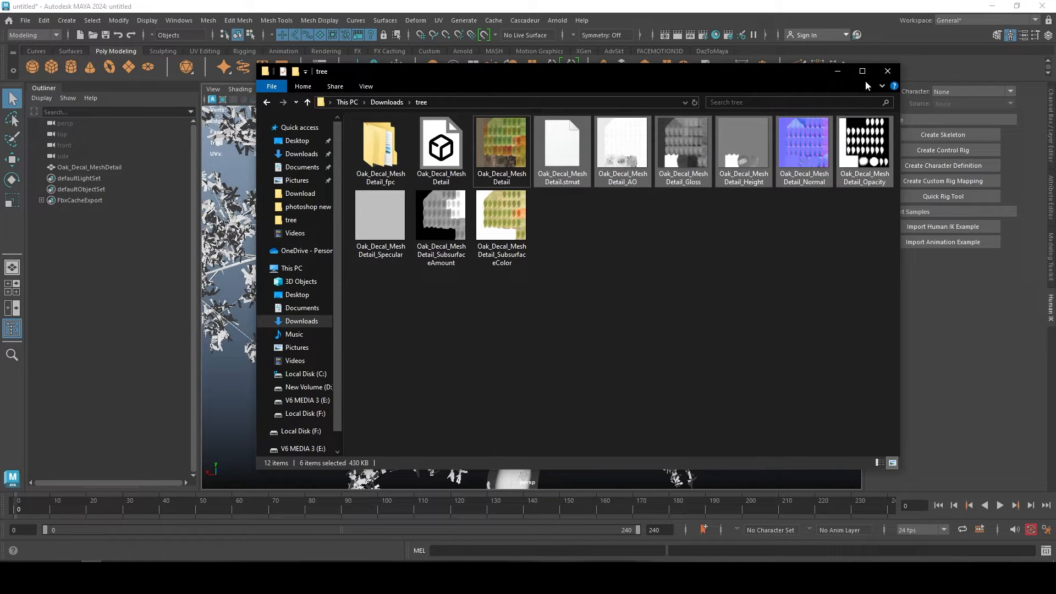
pyautogui.click(836, 73)
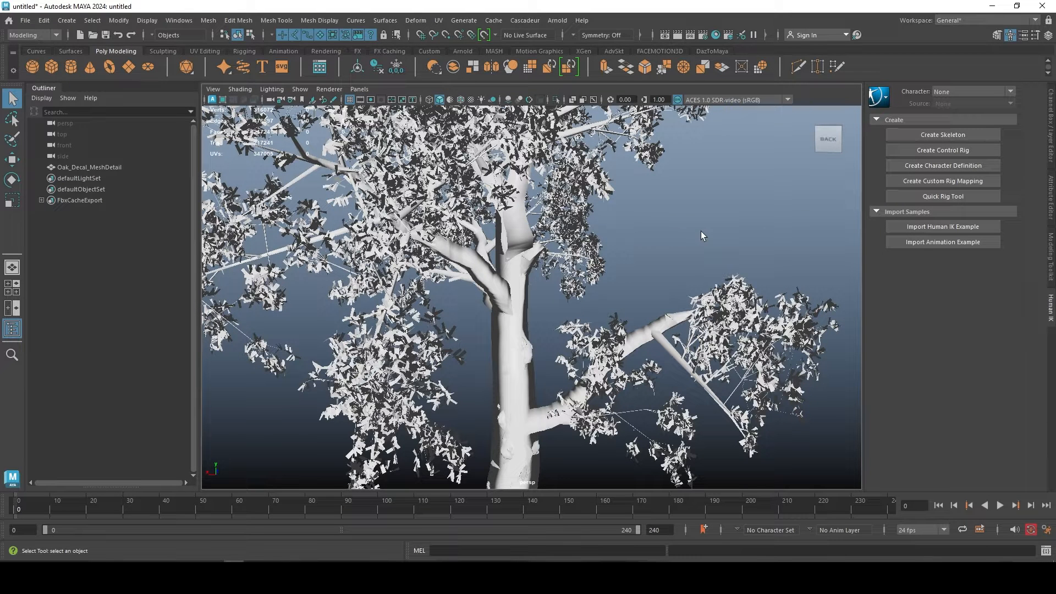
# Turn on textured display in the perspective view and inspect the oak's bark and leaf textures.
pyautogui.click(471, 99)
pyautogui.scroll(-3, 707, 224)
pyautogui.scroll(3, 707, 224)
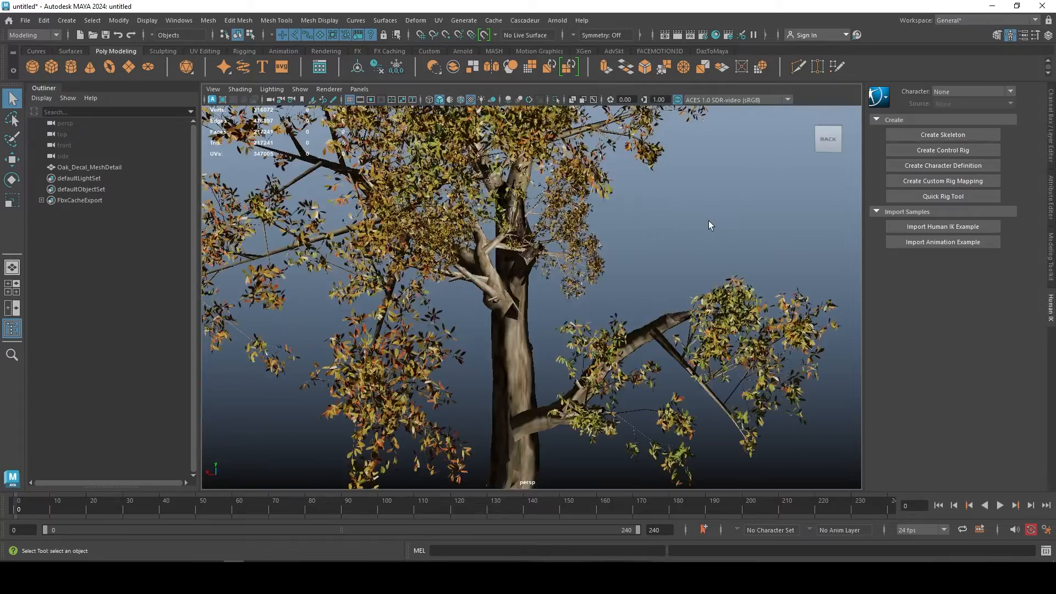
pyautogui.keyDown('alt'); pyautogui.moveTo(719, 229); pyautogui.dragTo(555, 270); pyautogui.keyUp('alt')
pyautogui.scroll(-3, 538, 302)
pyautogui.keyDown('alt'); pyautogui.moveTo(537, 302); pyautogui.dragTo(538, 231, button='middle'); pyautogui.keyUp('alt')
pyautogui.keyDown('alt'); pyautogui.moveTo(537, 231); pyautogui.dragTo(698, 274); pyautogui.keyUp('alt')
# Switch to SpeedTree, compare the oak at High and Draft resolution up close, and return to Maya.
pyautogui.click(661, 570)
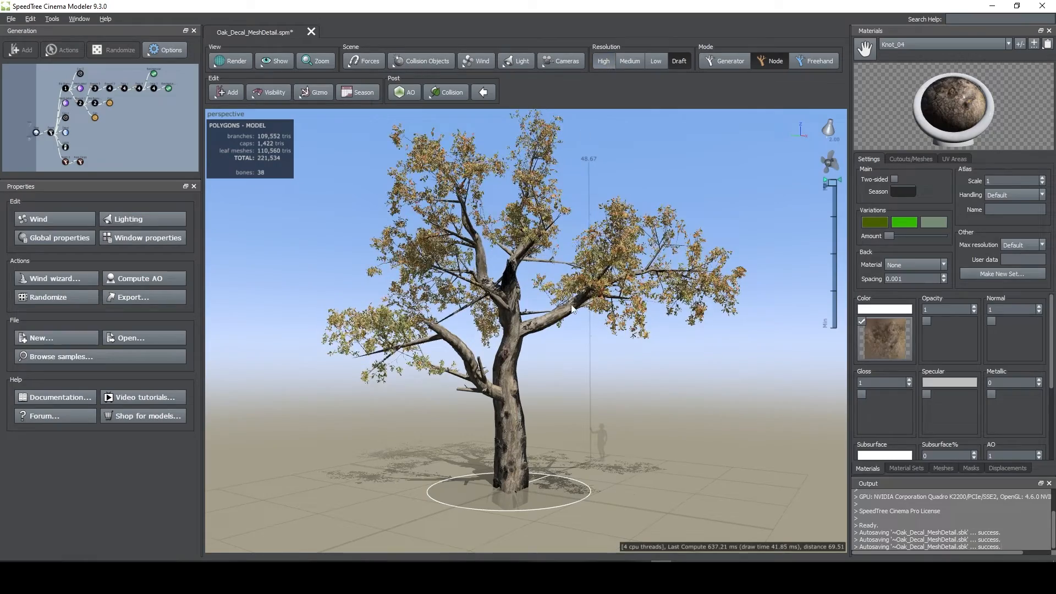
pyautogui.scroll(-4, 502, 378)
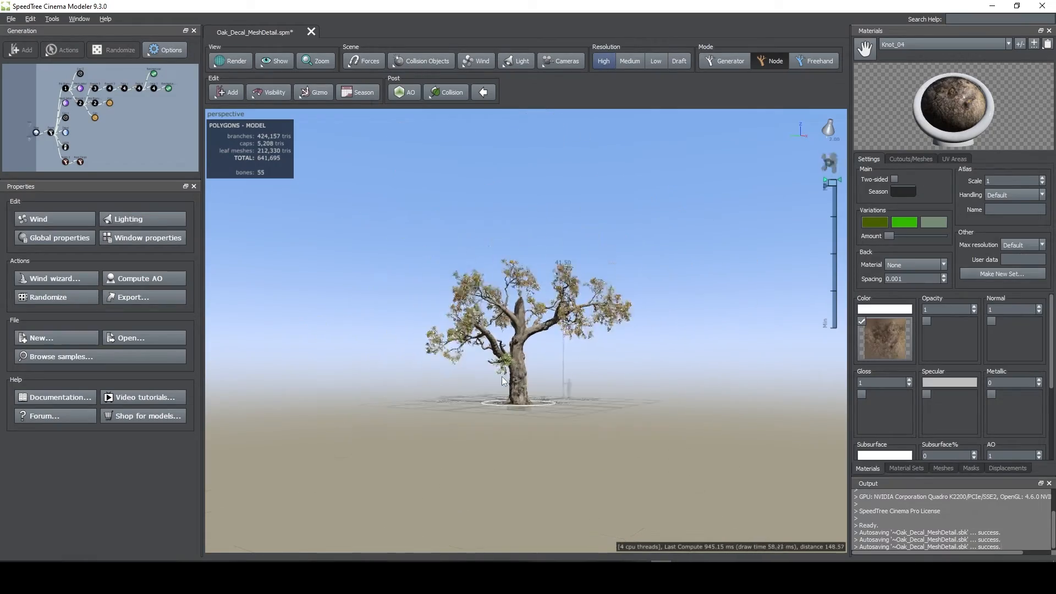
pyautogui.scroll(8, 502, 379)
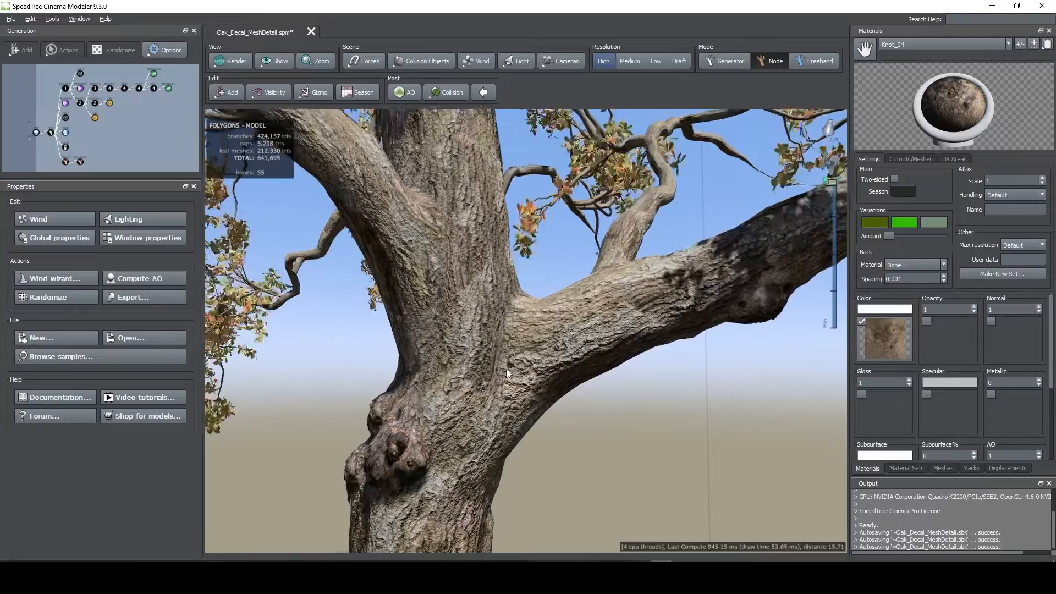
pyautogui.scroll(4, 506, 369)
pyautogui.scroll(-5, 506, 366)
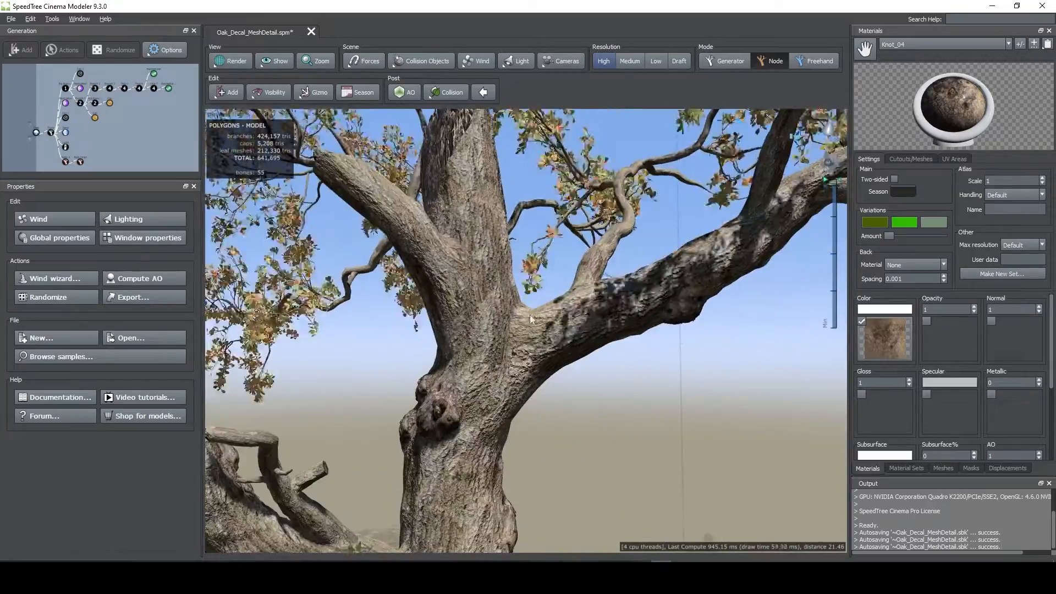
pyautogui.scroll(-3, 547, 283)
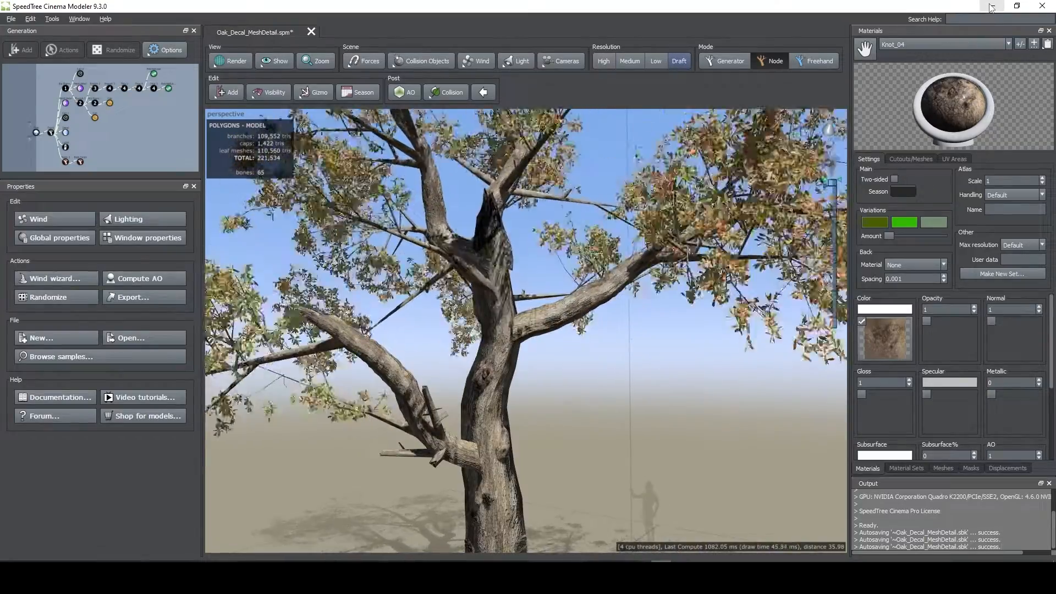
pyautogui.click(991, 6)
# Play the imported tree's wind animation in the viewport, then stop playback.
pyautogui.keyDown('alt'); pyautogui.moveTo(636, 413); pyautogui.dragTo(600, 364); pyautogui.keyUp('alt')
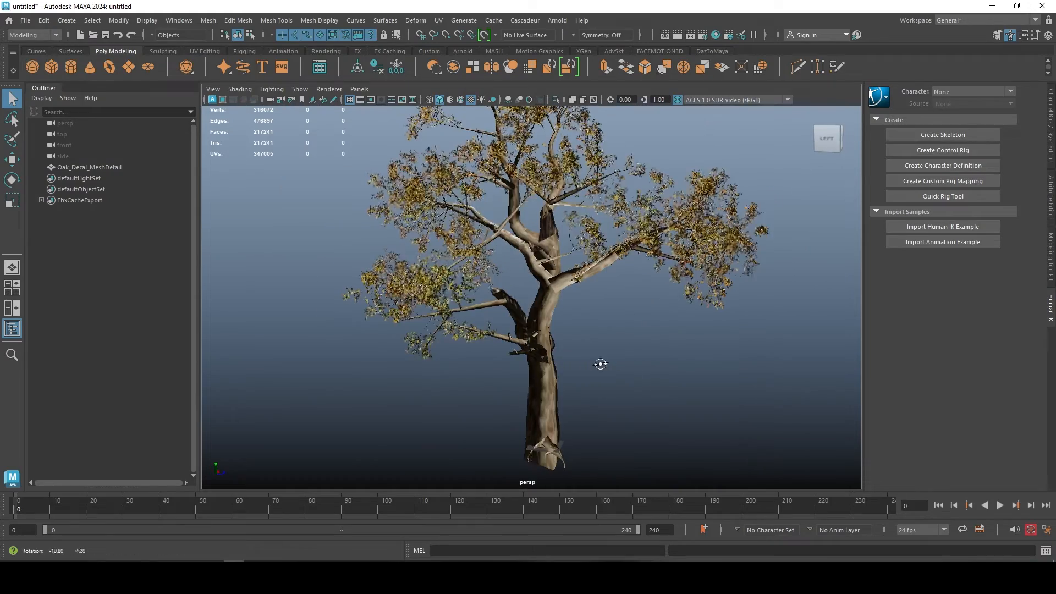
pyautogui.click(1000, 505)
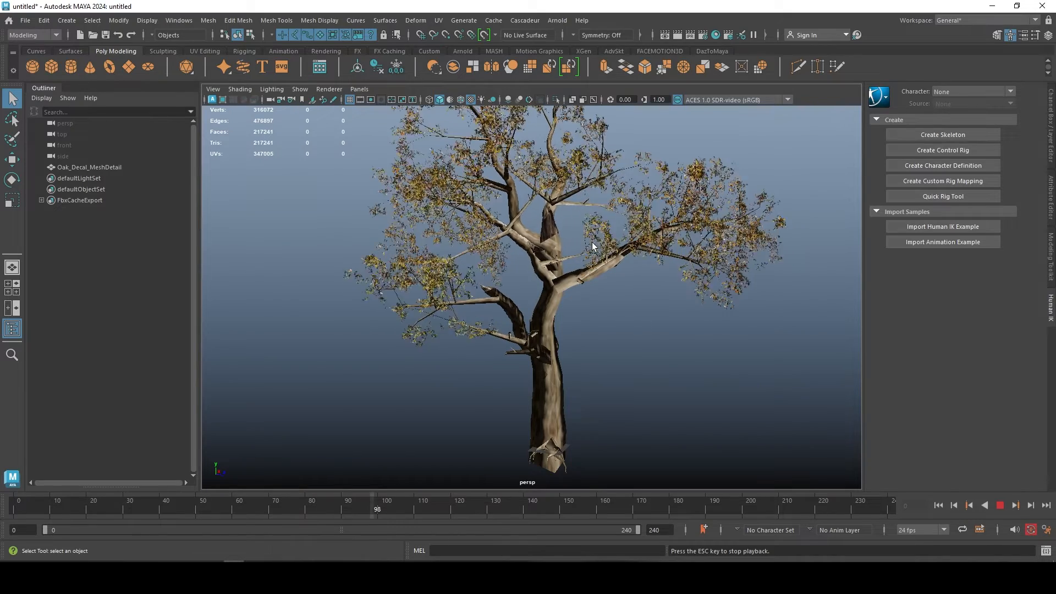
pyautogui.click(999, 505)
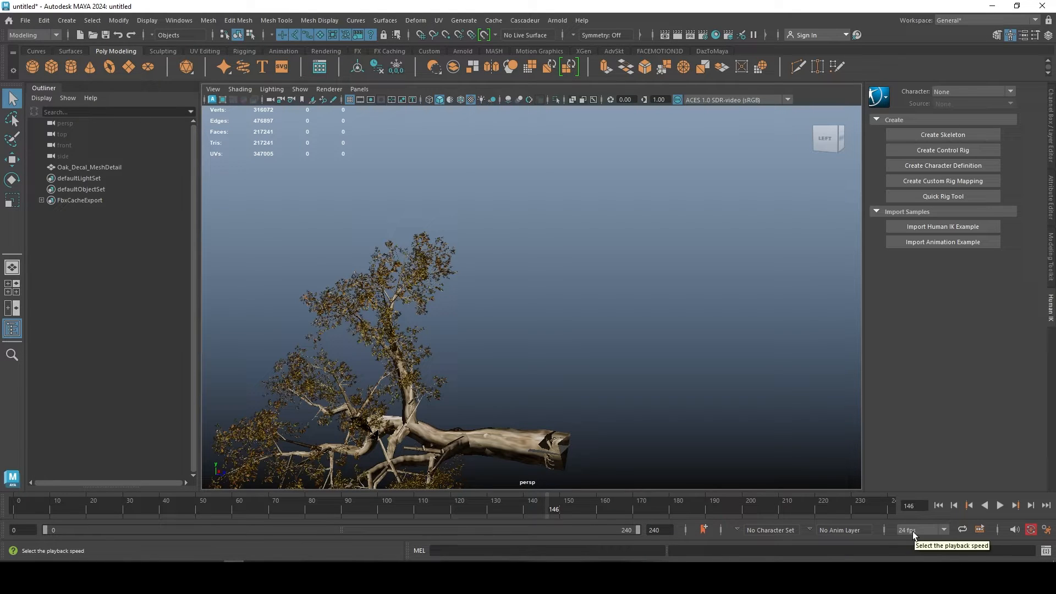
# Scrub the timeline between frames 115 and 119 and check the frame rate options to find the last usable animation frame.
pyautogui.moveTo(467, 501); pyautogui.dragTo(431, 504)
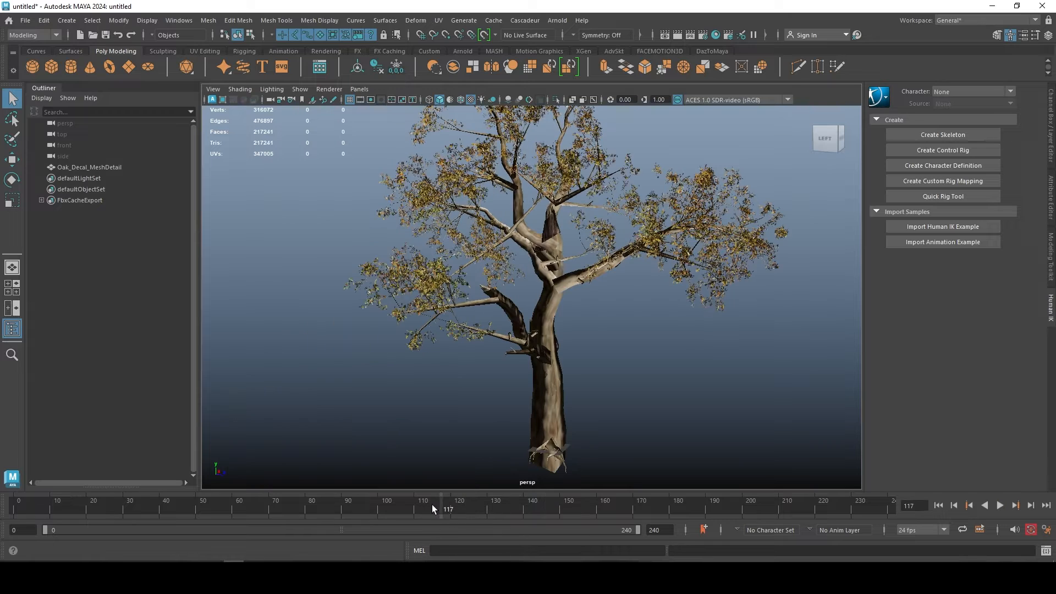
pyautogui.hotkey('alt', 'v')
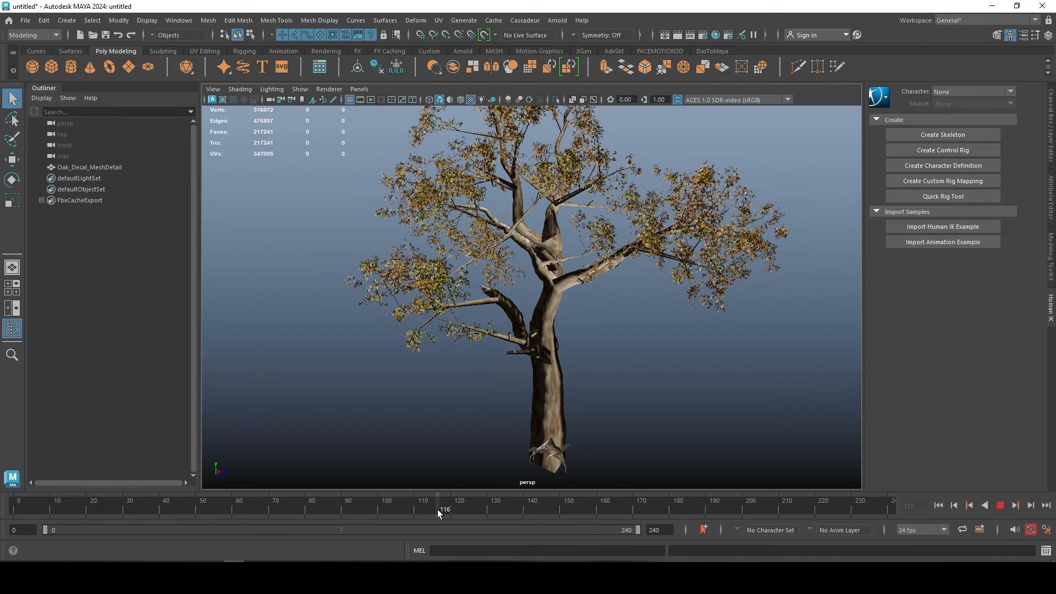
pyautogui.moveTo(435, 510); pyautogui.dragTo(434, 510)
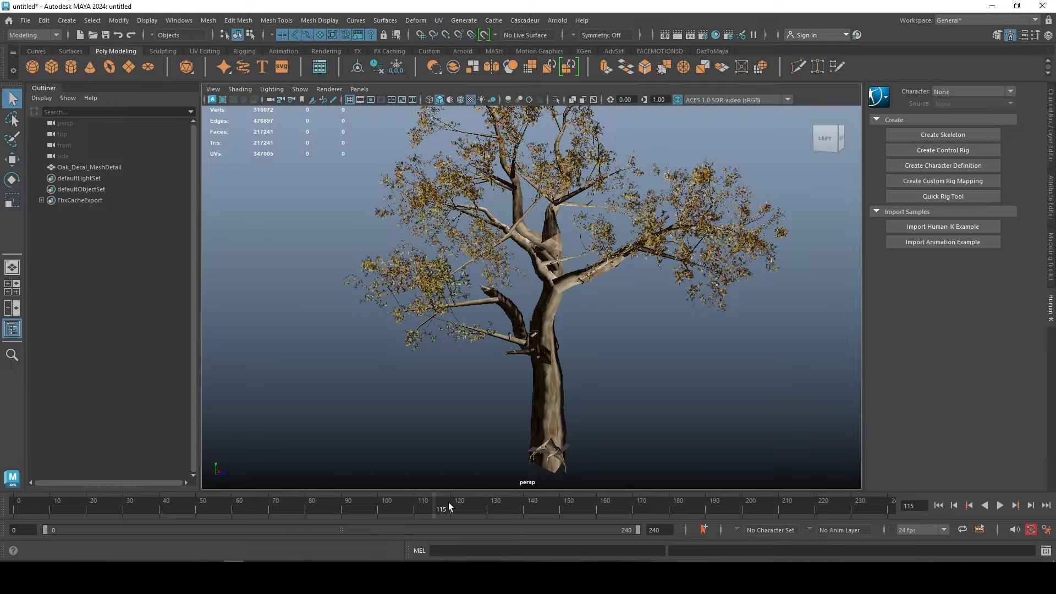
pyautogui.hotkey('alt', 'v')
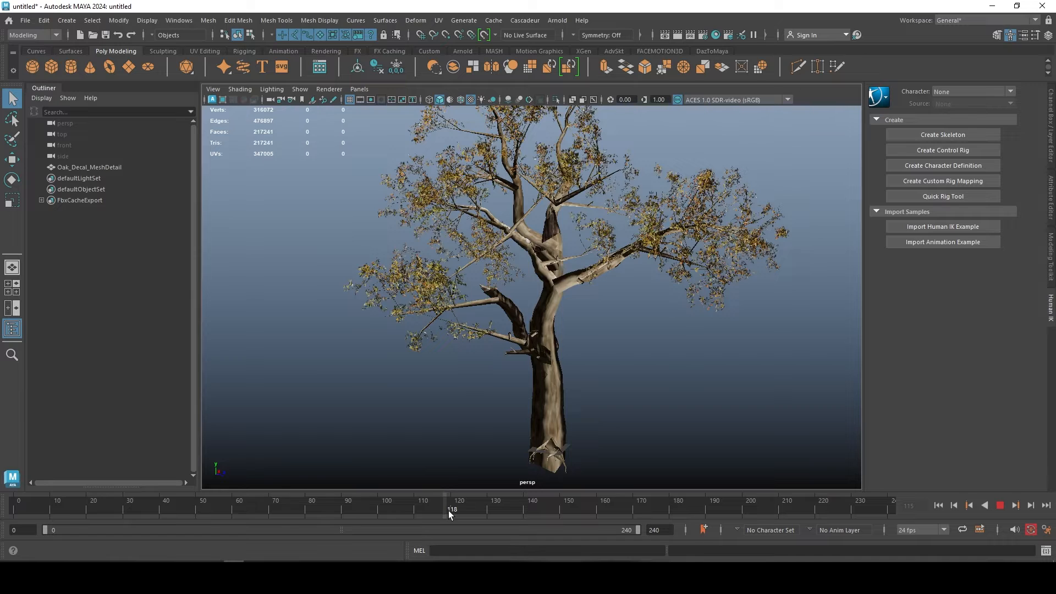
pyautogui.click(448, 510)
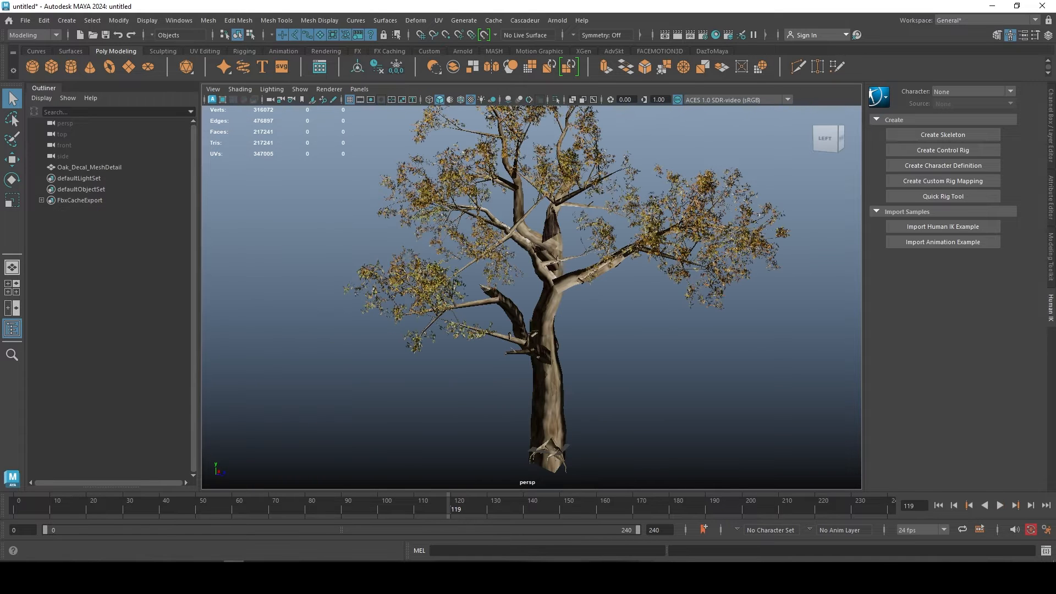
pyautogui.click(932, 531)
pyautogui.click(916, 456)
pyautogui.moveTo(442, 510)
pyautogui.mouseDown()
pyautogui.moveTo(429, 509)
pyautogui.moveTo(447, 513)
pyautogui.mouseUp()
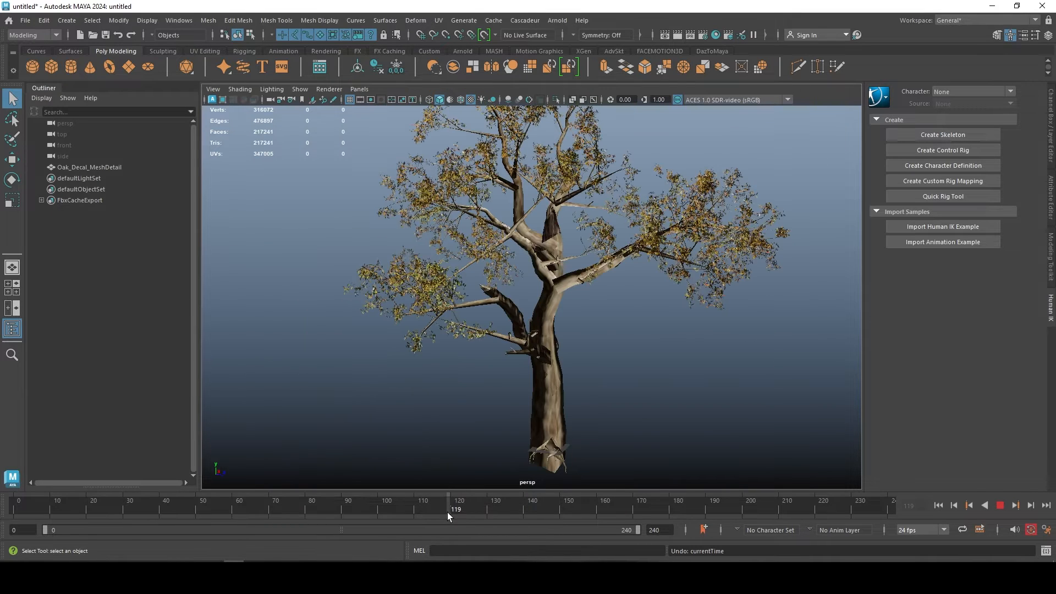
# Set the animation end time to frame 119 and play the shortened range.
pyautogui.doubleClick(658, 531)
pyautogui.write('119')
pyautogui.press('Return')
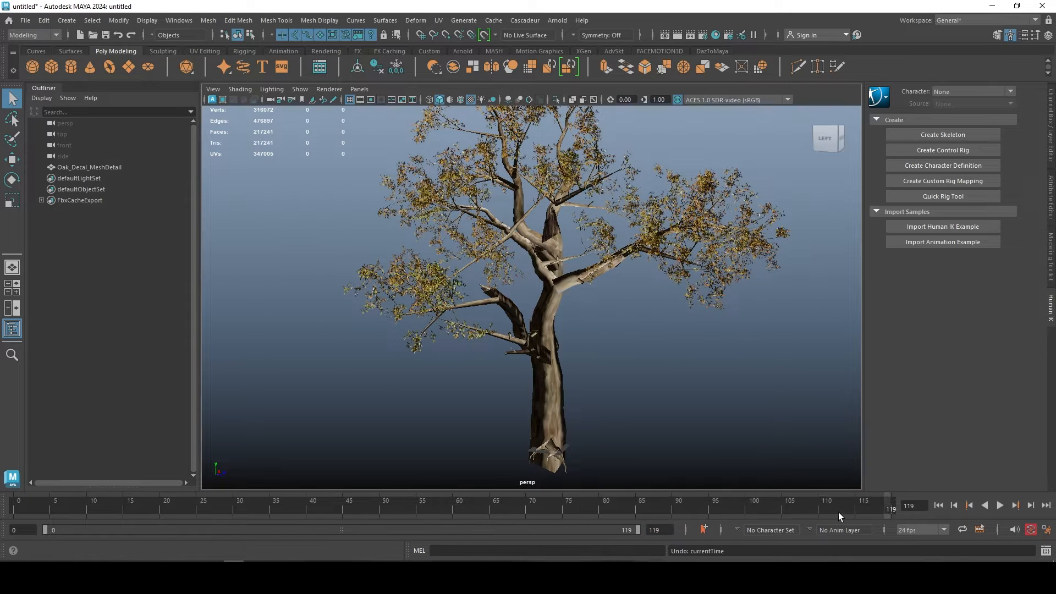
pyautogui.moveTo(875, 510); pyautogui.dragTo(174, 508)
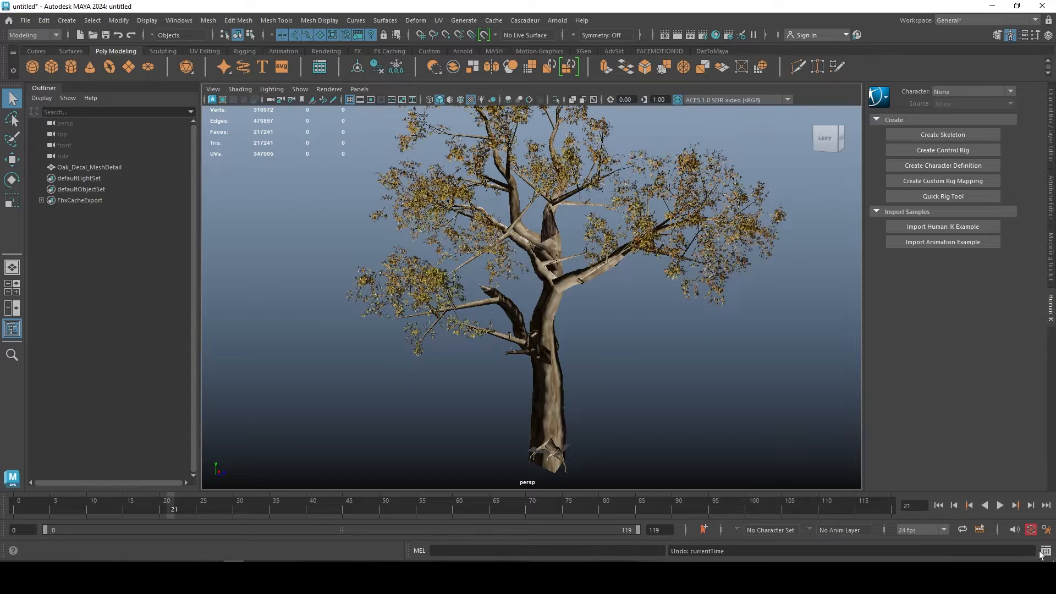
pyautogui.click(1001, 505)
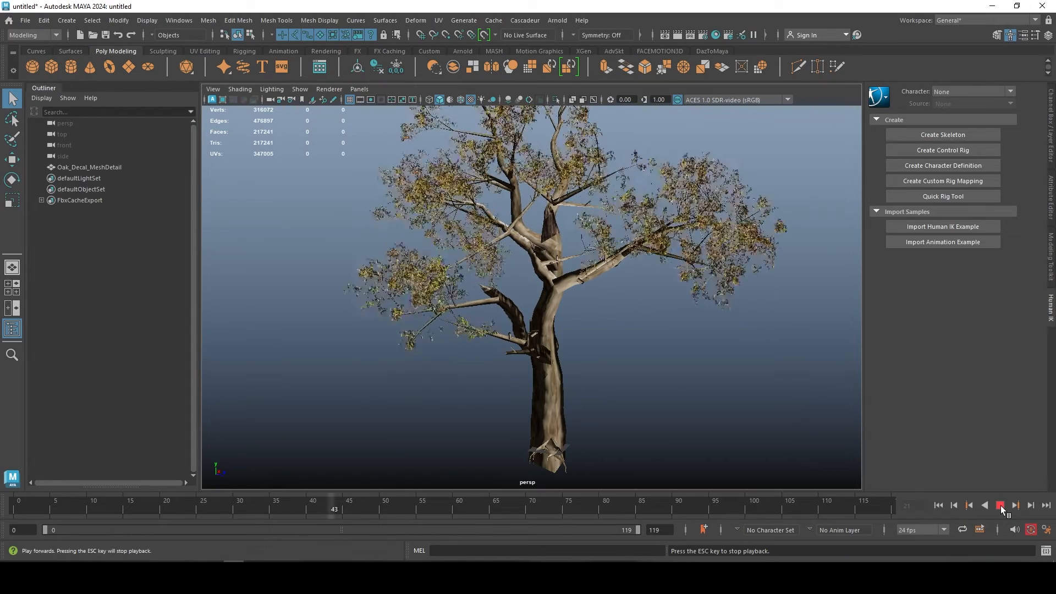
pyautogui.click(1000, 506)
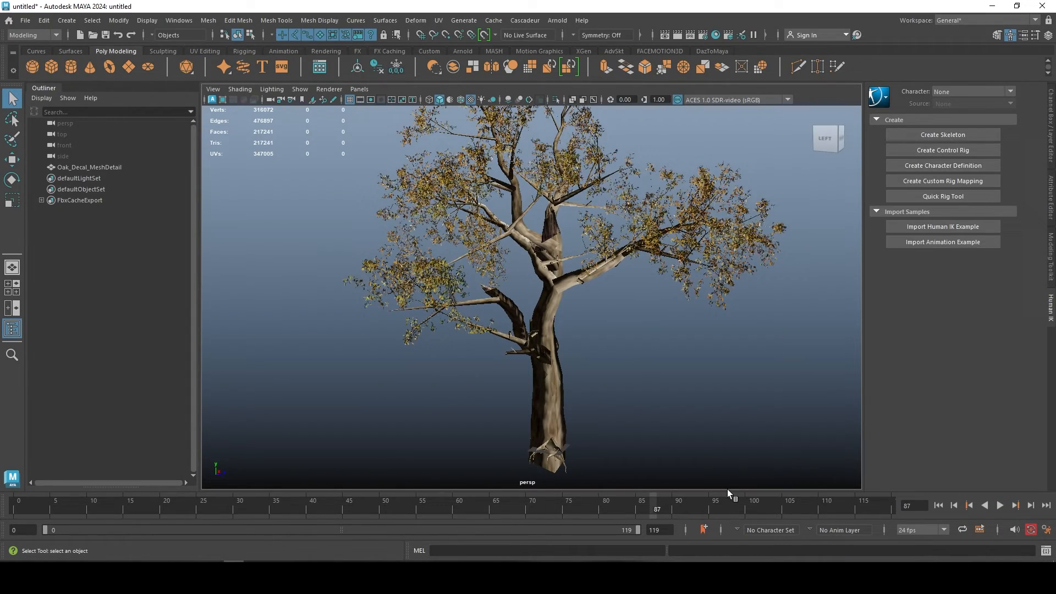
# Select Oak_Decal_MeshDetail and browse its attributes through to the Leaf_2_Summer_v3_Mat phong material.
pyautogui.click(120, 167)
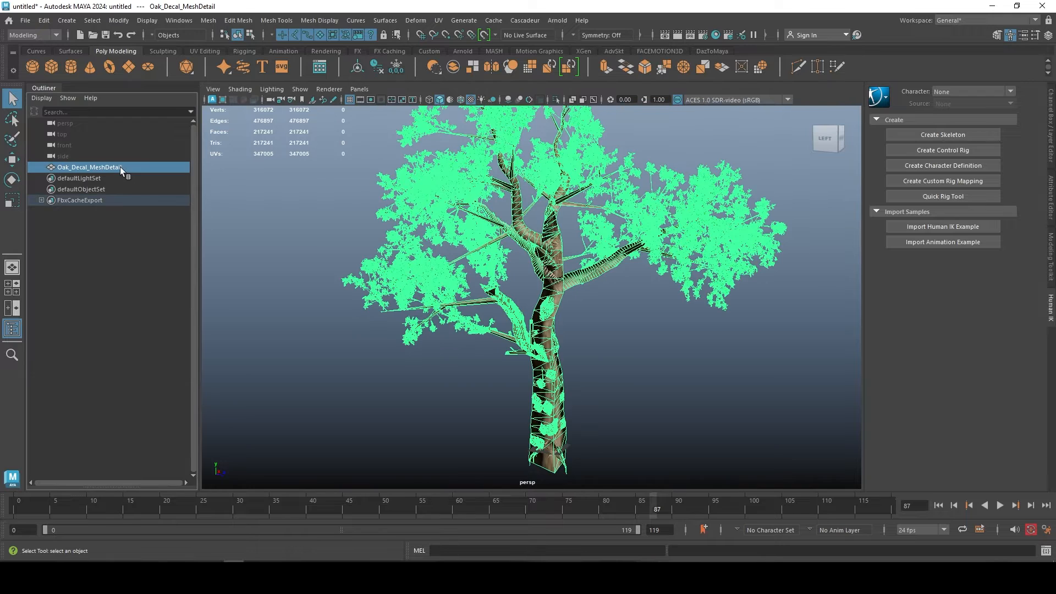
pyautogui.click(1051, 201)
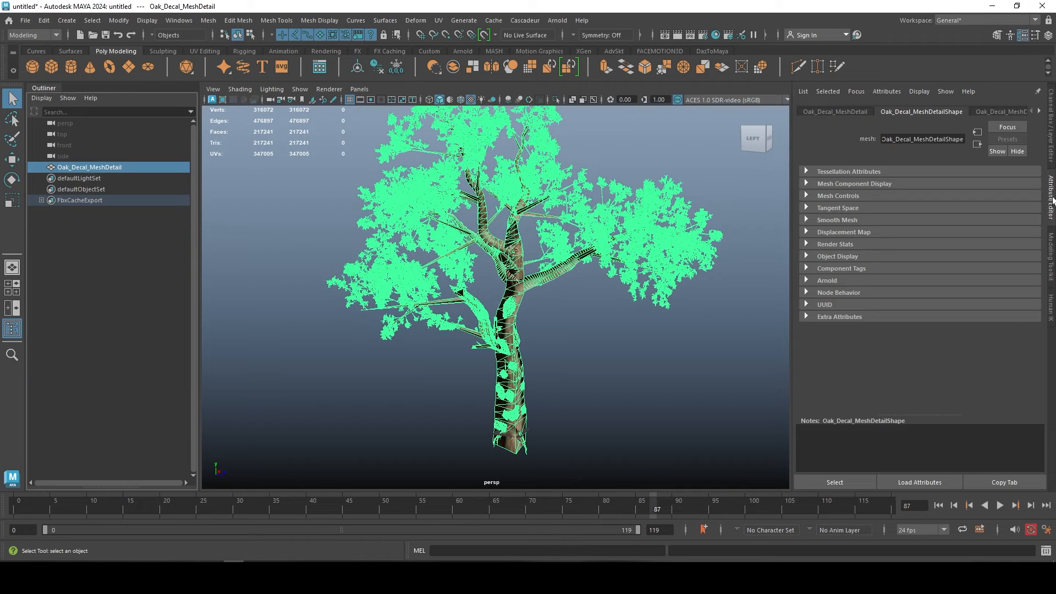
pyautogui.click(1038, 112)
pyautogui.click(1039, 111)
pyautogui.click(1038, 112)
pyautogui.click(1039, 112)
pyautogui.click(1039, 112)
pyautogui.click(1038, 111)
pyautogui.click(1039, 112)
pyautogui.click(881, 112)
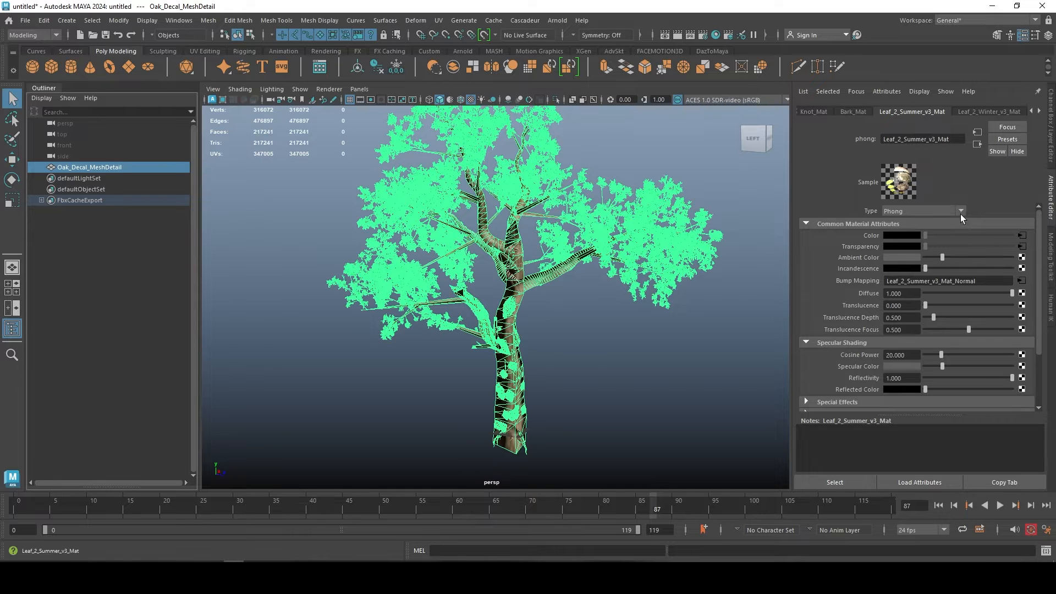
# Inspect the Leaf_2_Summer_v3_Mat color texture, browse the tree's other phong materials to Leaf_1_Summer_v2_Mat, and check its material type options.
pyautogui.click(1022, 236)
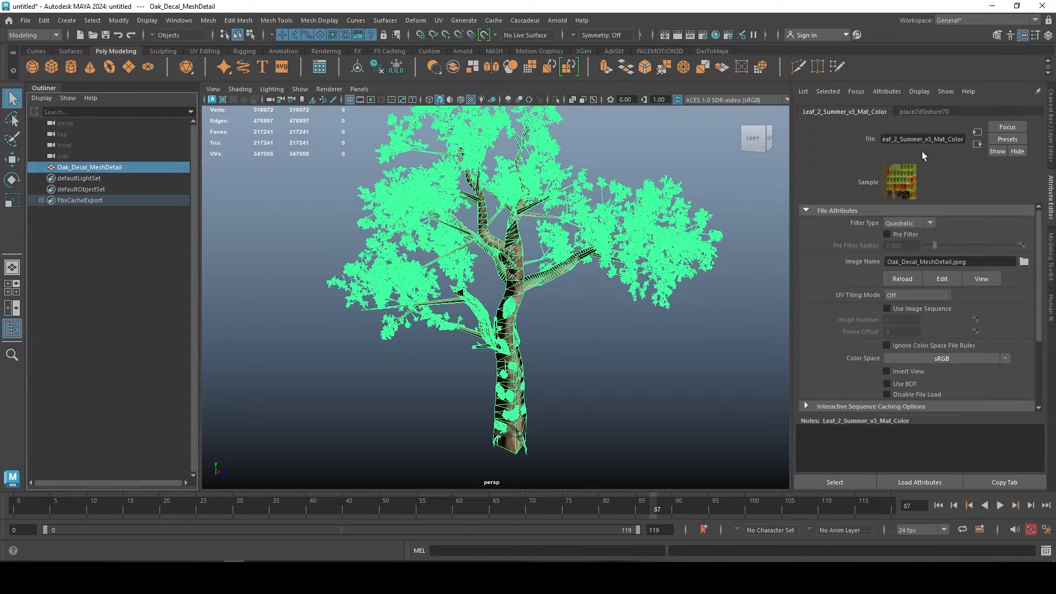
pyautogui.click(530, 266)
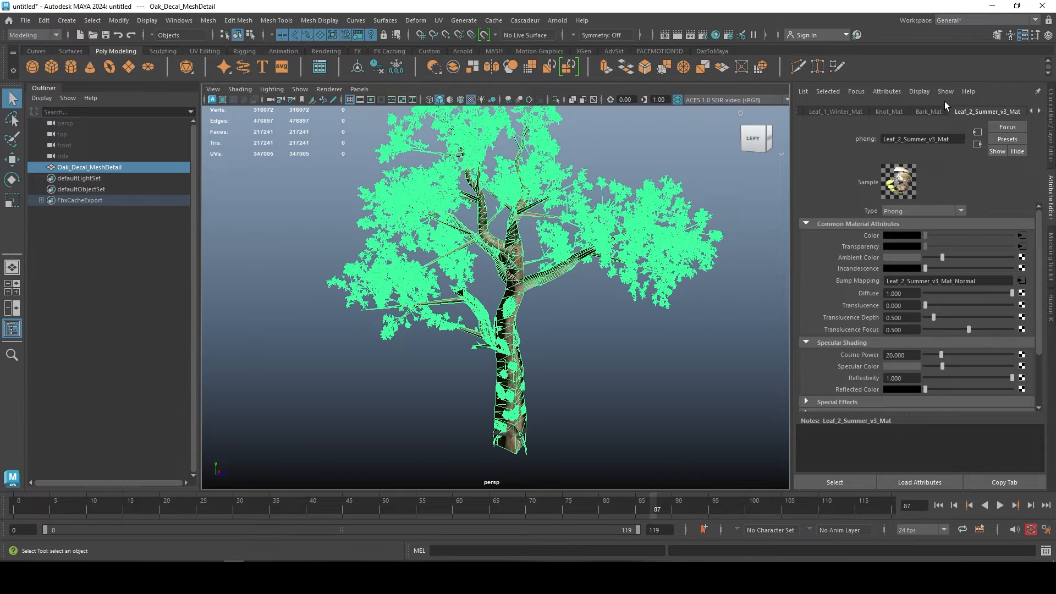
pyautogui.click(934, 113)
pyautogui.click(892, 111)
pyautogui.click(833, 112)
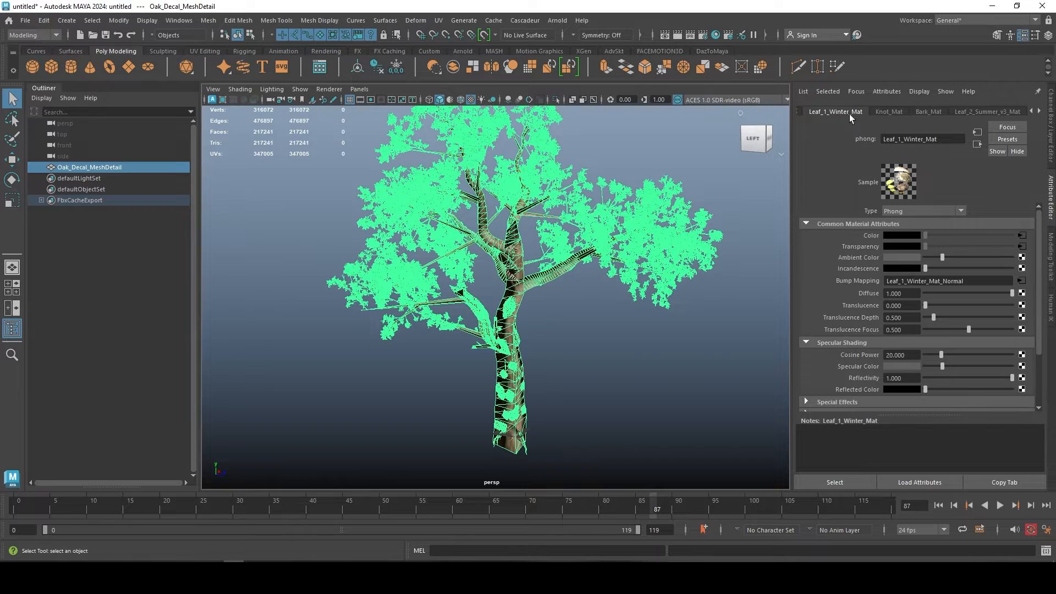
pyautogui.click(1039, 112)
pyautogui.click(1039, 111)
pyautogui.click(1014, 113)
pyautogui.click(938, 115)
pyautogui.click(1003, 114)
pyautogui.click(1039, 111)
pyautogui.click(1039, 112)
pyautogui.click(1019, 114)
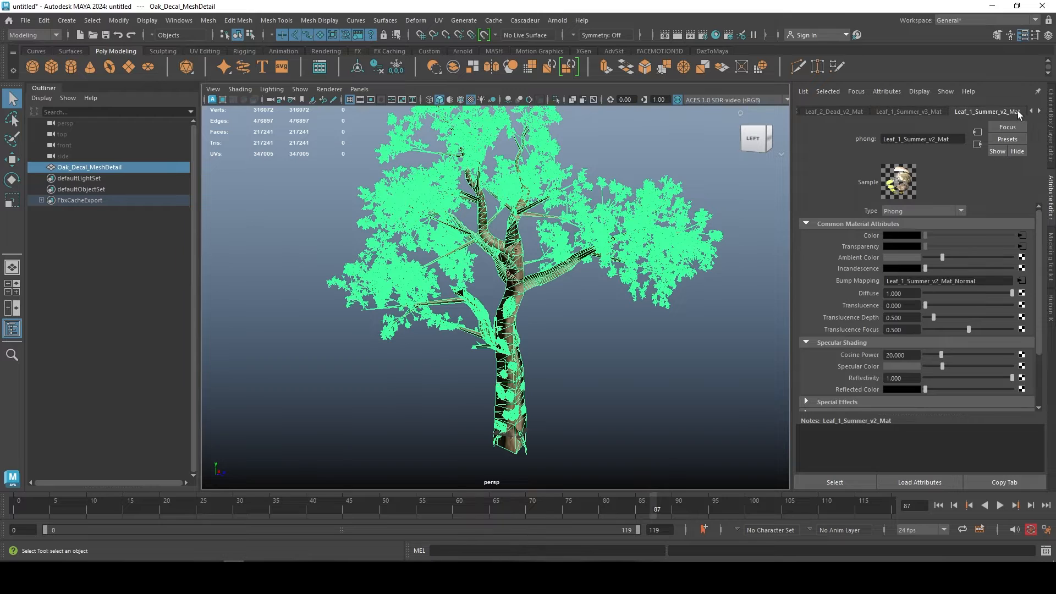
pyautogui.click(954, 211)
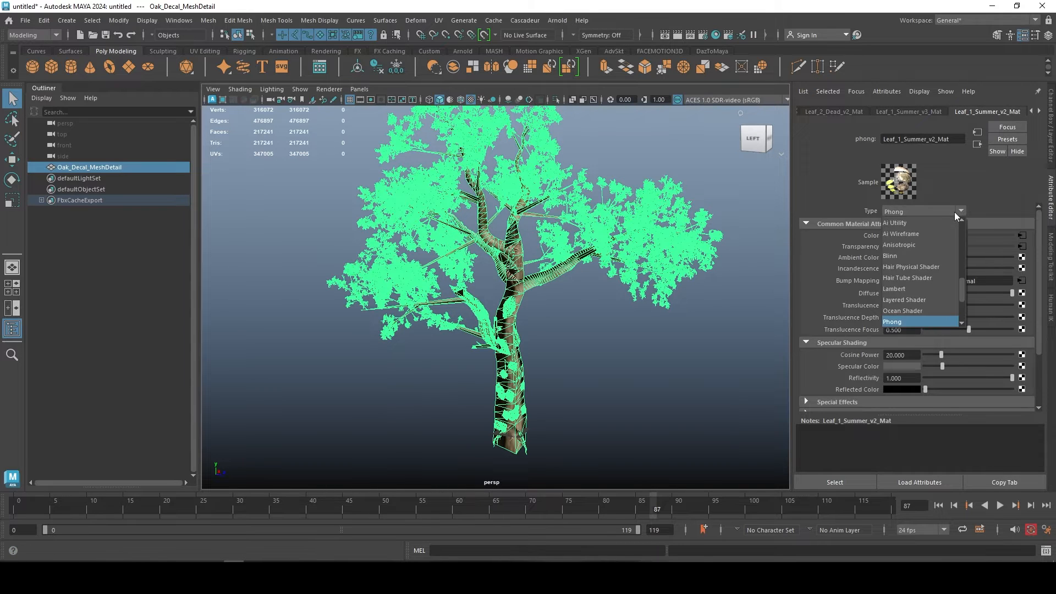
pyautogui.click(998, 193)
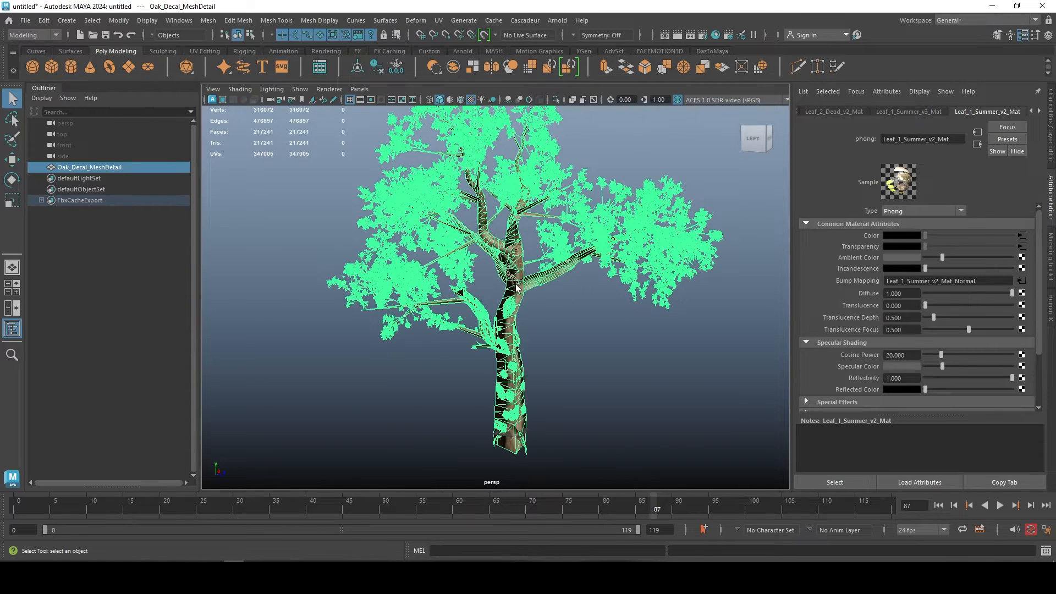
# Assign a new Arnold aiStandardSurface material to the whole Oak_Decal_MeshDetail tree.
pyautogui.moveTo(515, 246); pyautogui.dragTo(512, 525, button='right')
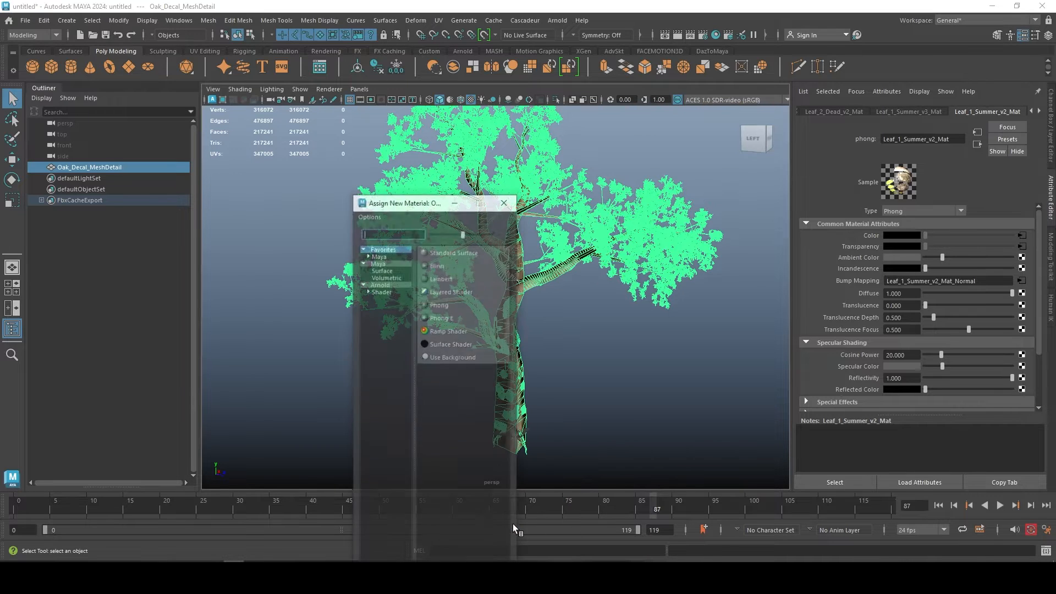
pyautogui.click(384, 284)
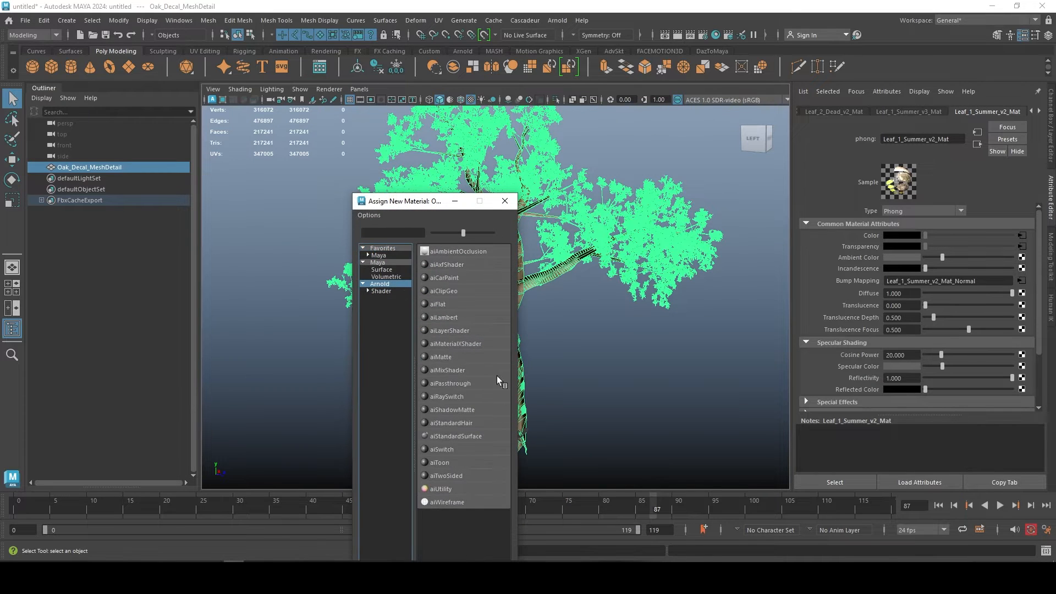
pyautogui.click(469, 436)
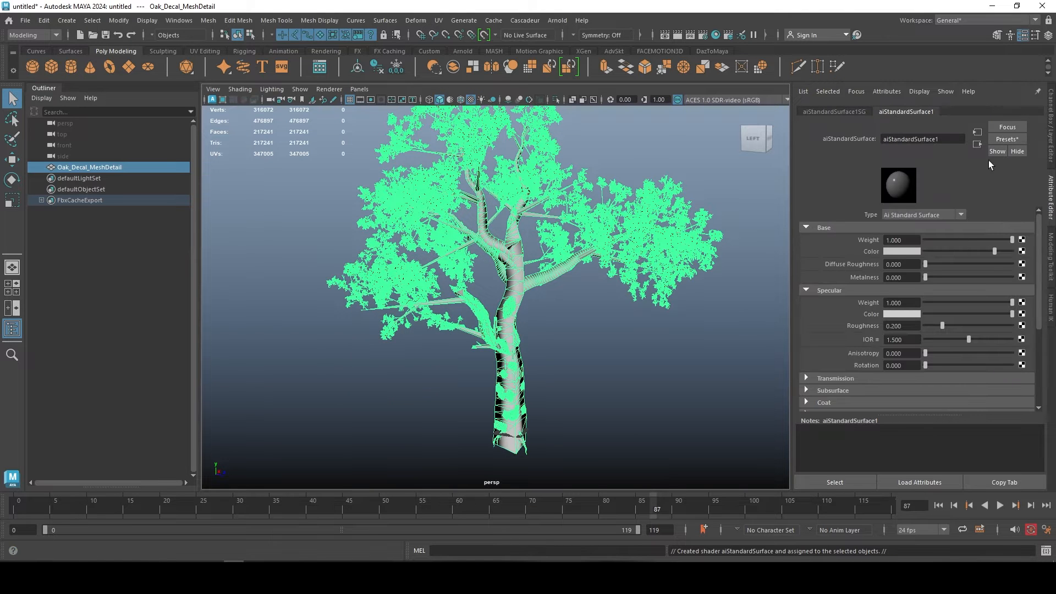
# Connect a File texture to the new material's base color and load Oak_Decal_MeshDetail.jpeg from the Downloads tree folder.
pyautogui.click(1022, 251)
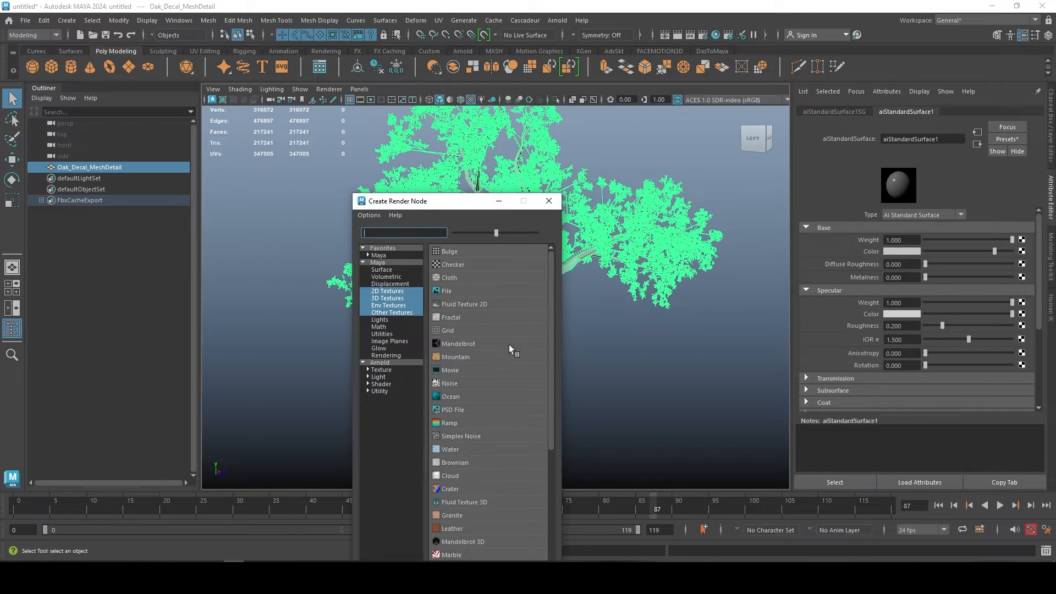
pyautogui.click(454, 295)
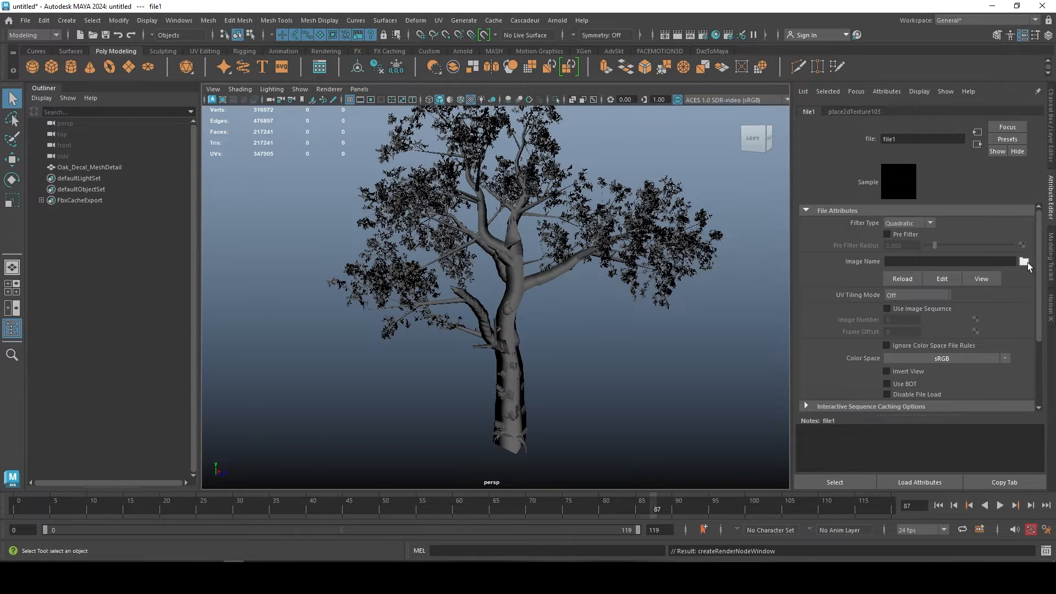
pyautogui.click(1023, 261)
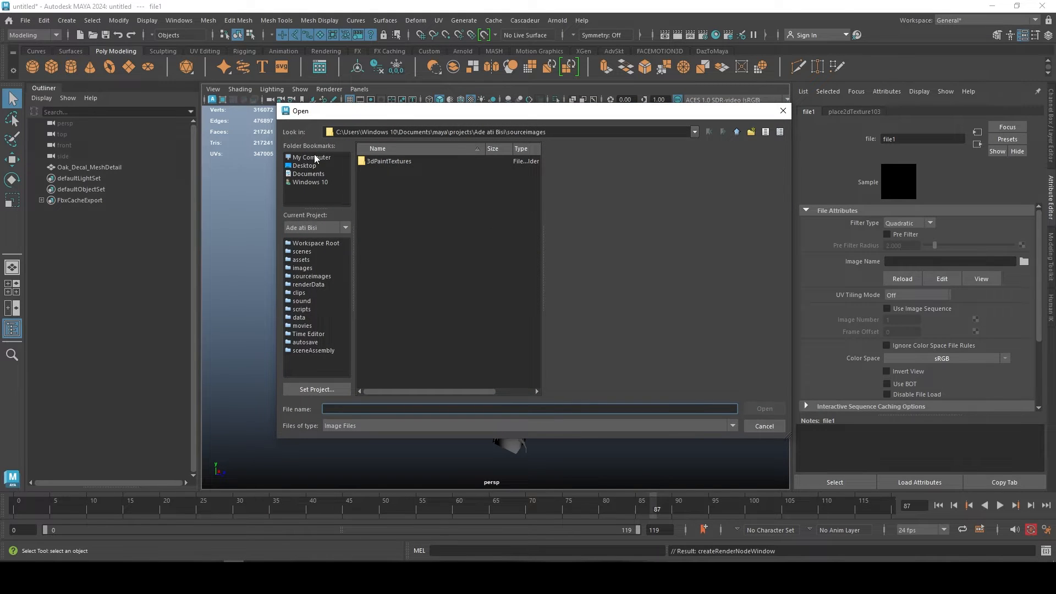
pyautogui.click(311, 182)
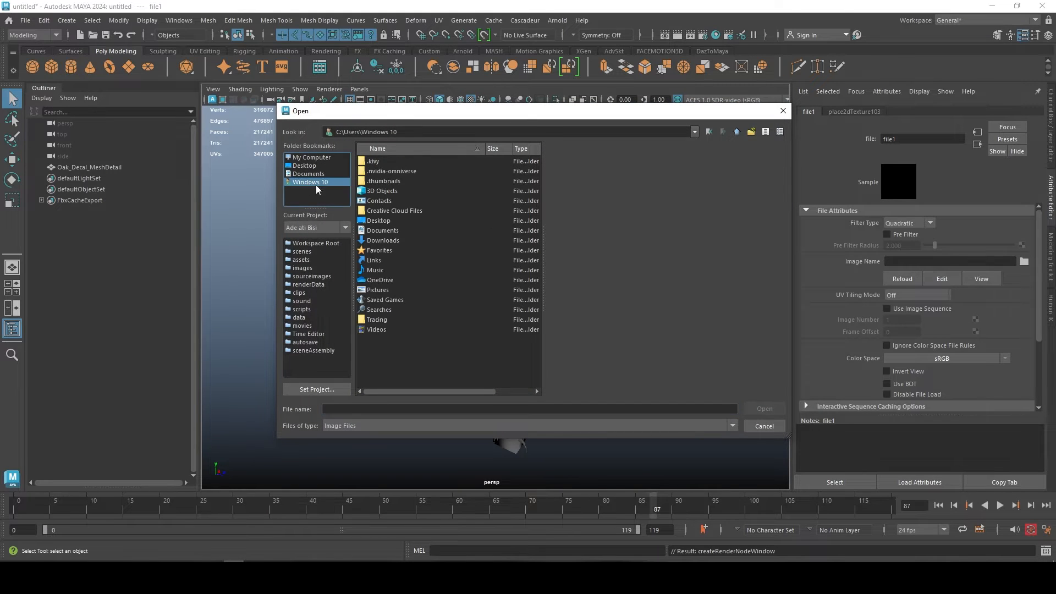
pyautogui.click(388, 241)
pyautogui.doubleClick(388, 241)
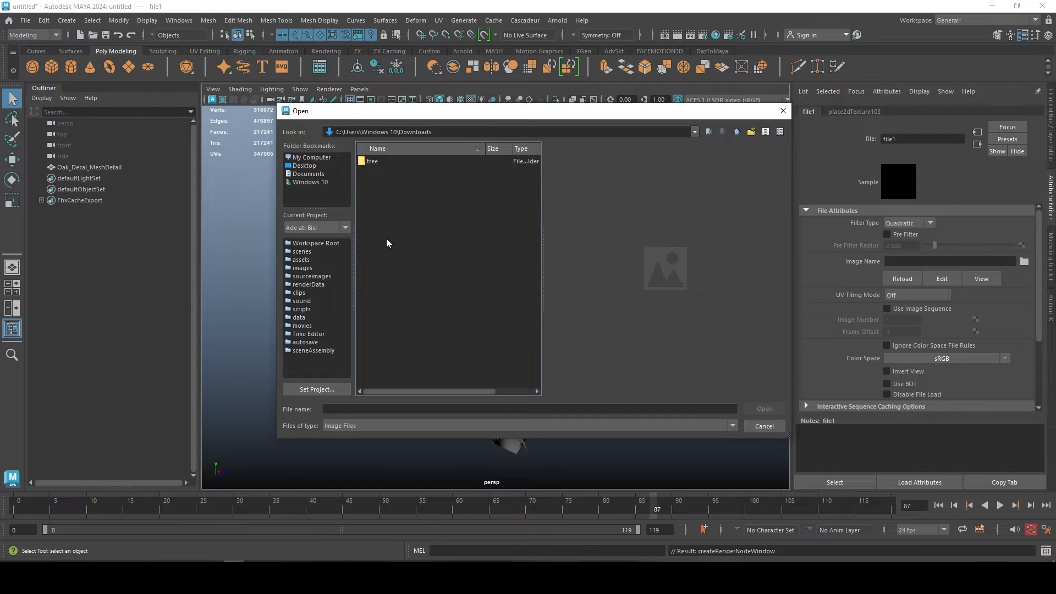
pyautogui.doubleClick(374, 161)
pyautogui.click(388, 182)
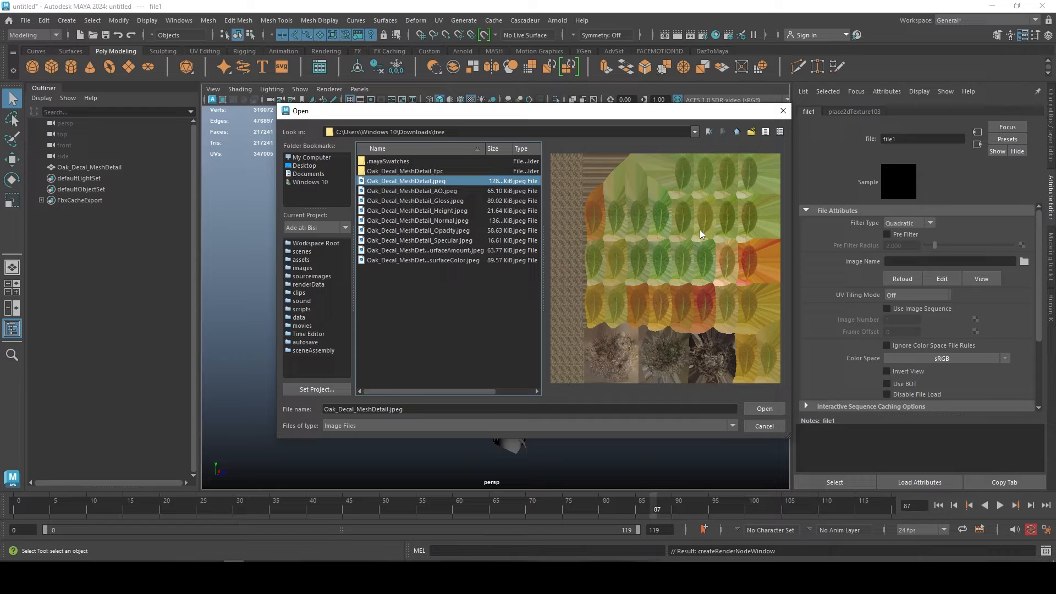
pyautogui.click(760, 407)
pyautogui.click(587, 327)
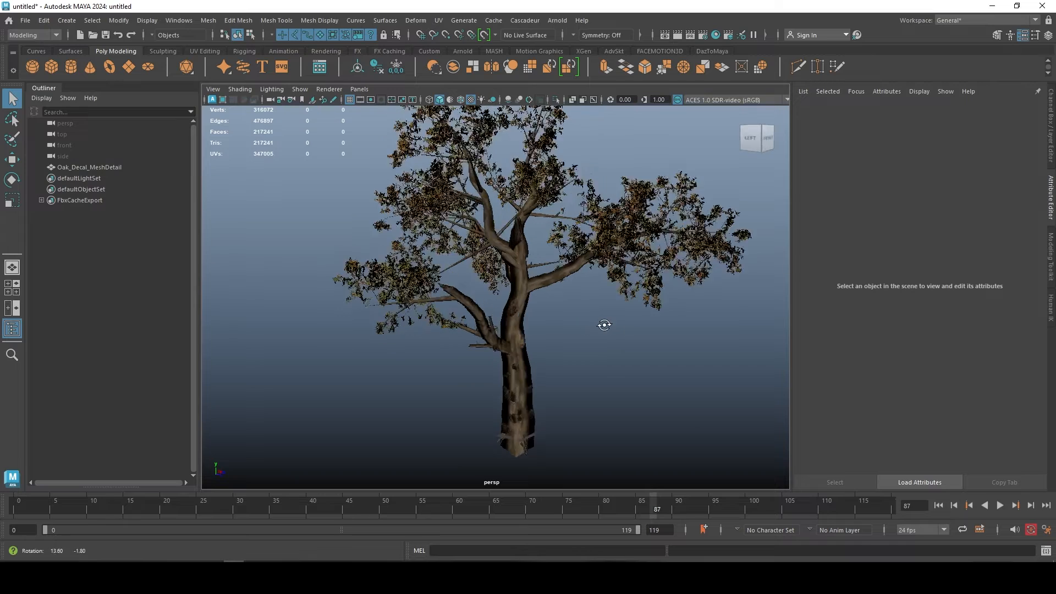
# Reselect the tree, review the attributes of its aiStandardSurface1 material, and deselect it.
pyautogui.click(512, 272)
pyautogui.click(1015, 113)
pyautogui.click(1038, 110)
pyautogui.click(1038, 110)
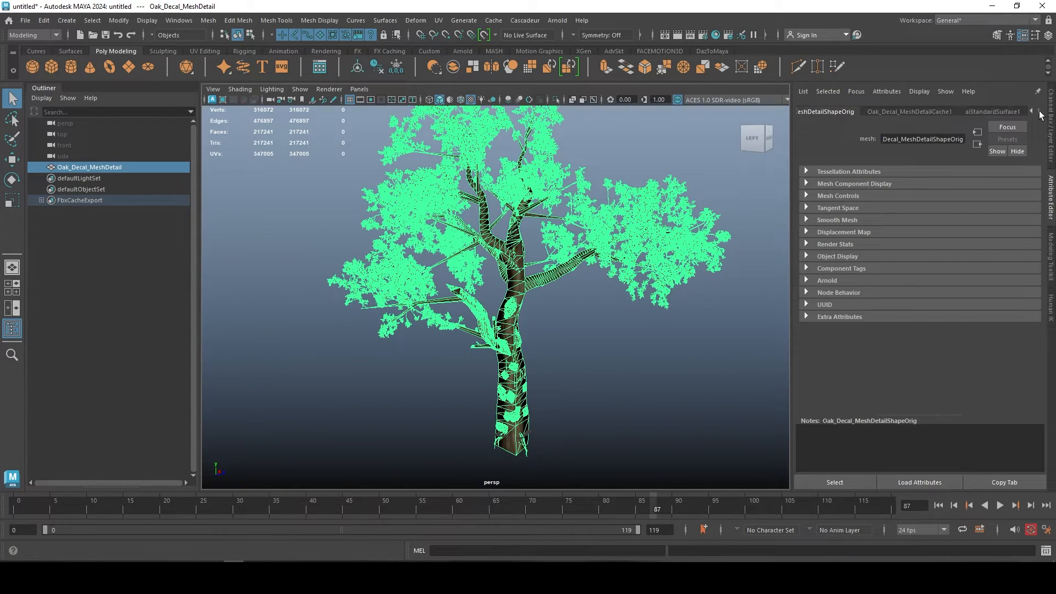
pyautogui.click(983, 111)
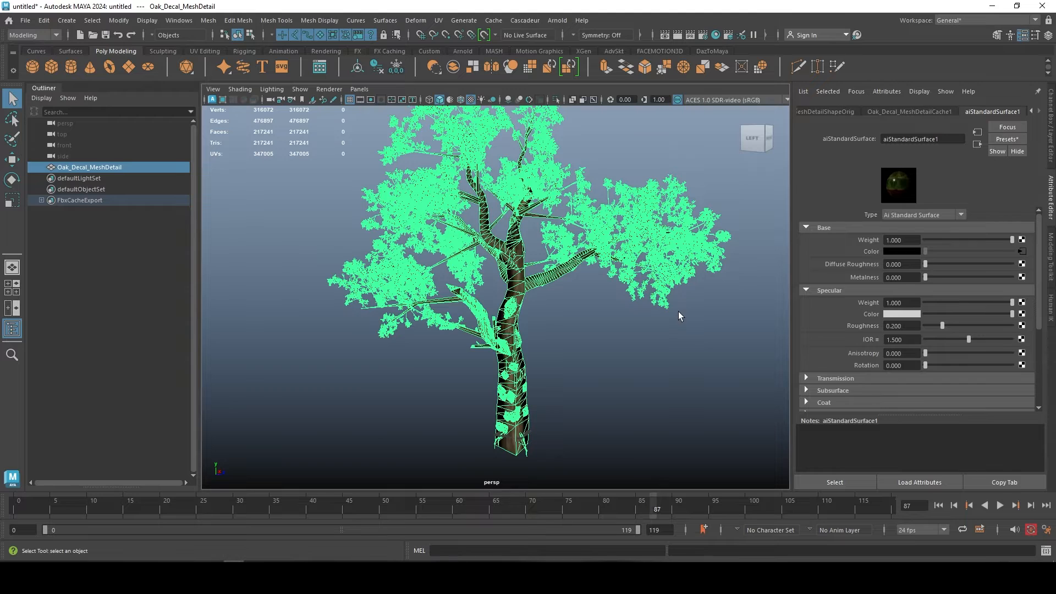
pyautogui.click(598, 315)
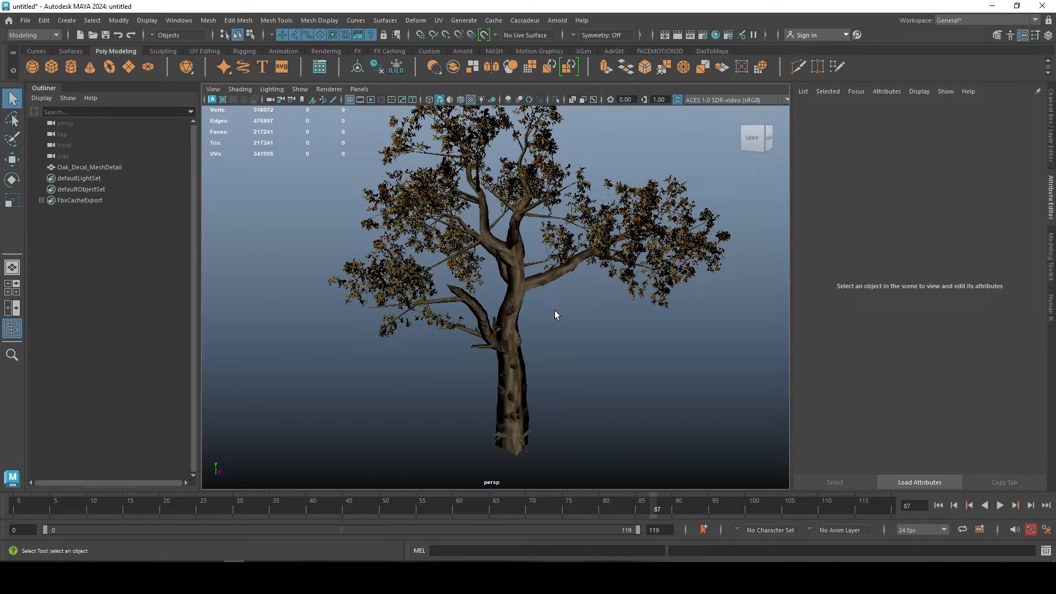
# Play the textured tree's wind animation, scrub to frame 119, and replay it to check the motion.
pyautogui.scroll(5, 588, 303)
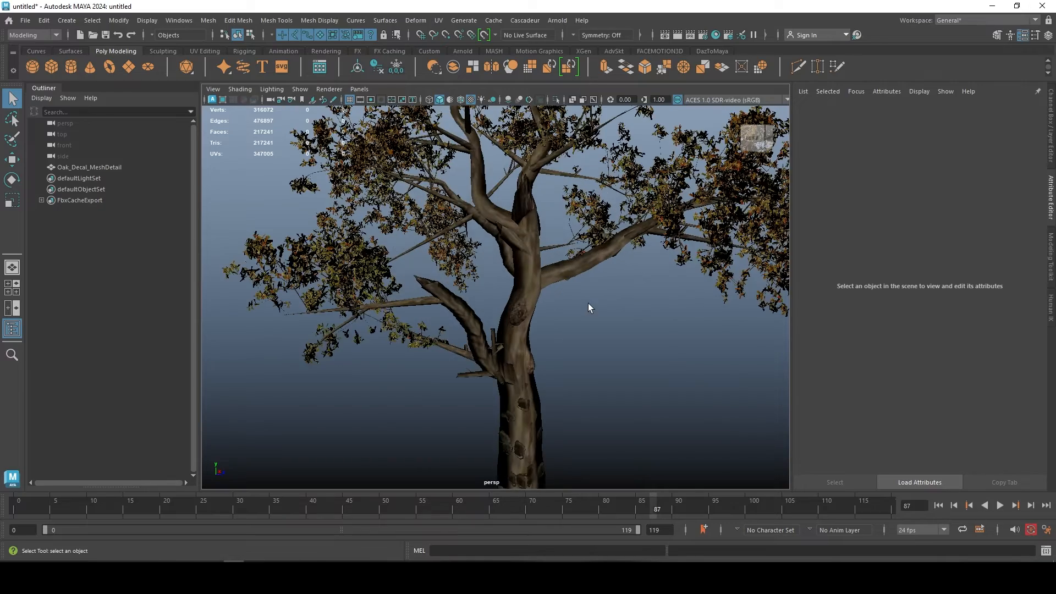
pyautogui.click(1000, 504)
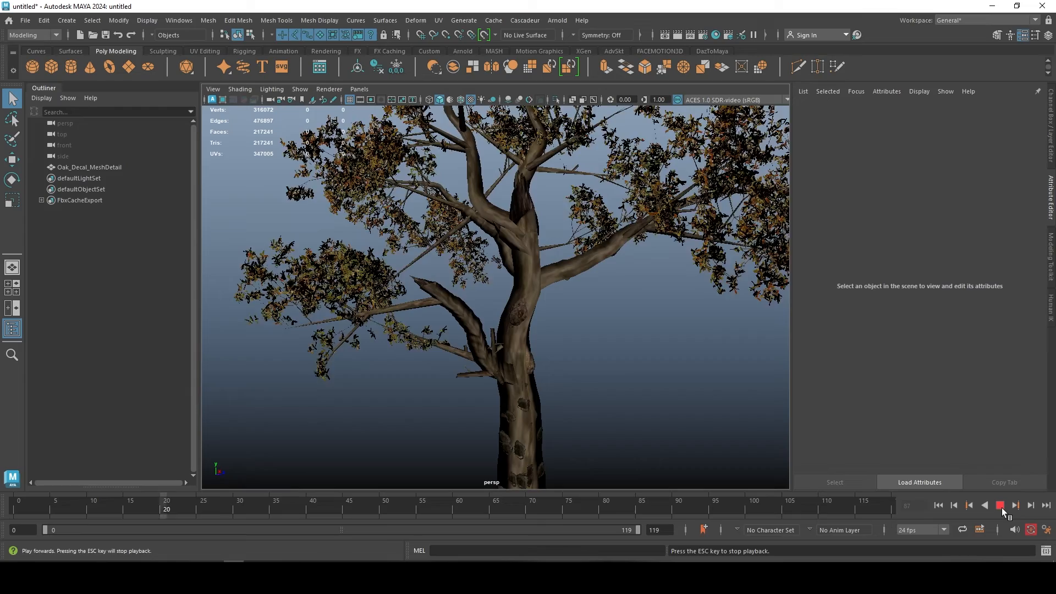
pyautogui.scroll(-5, 631, 392)
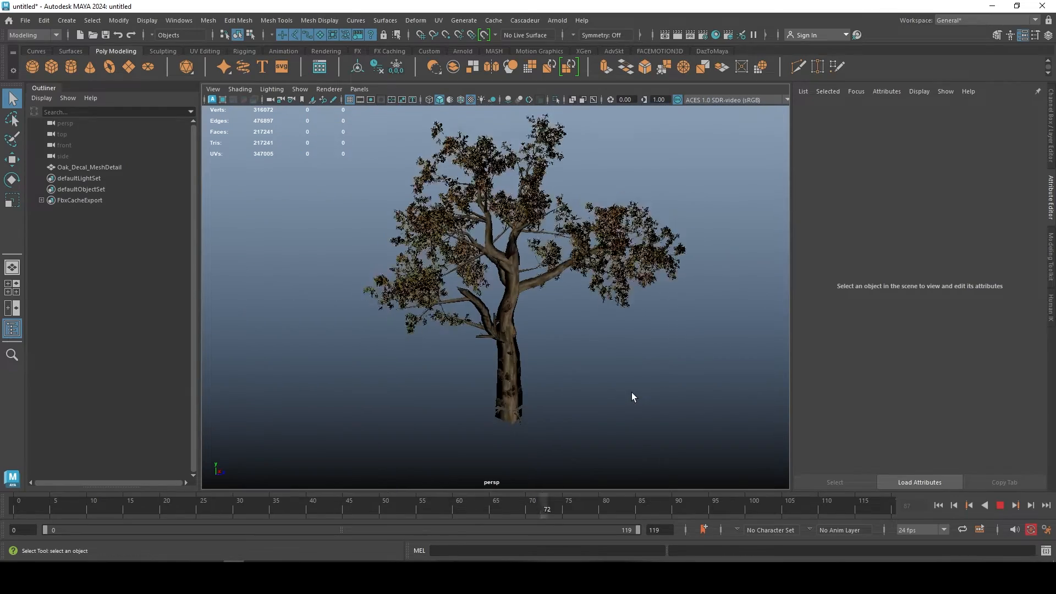
pyautogui.click(998, 505)
pyautogui.moveTo(727, 511); pyautogui.dragTo(916, 510)
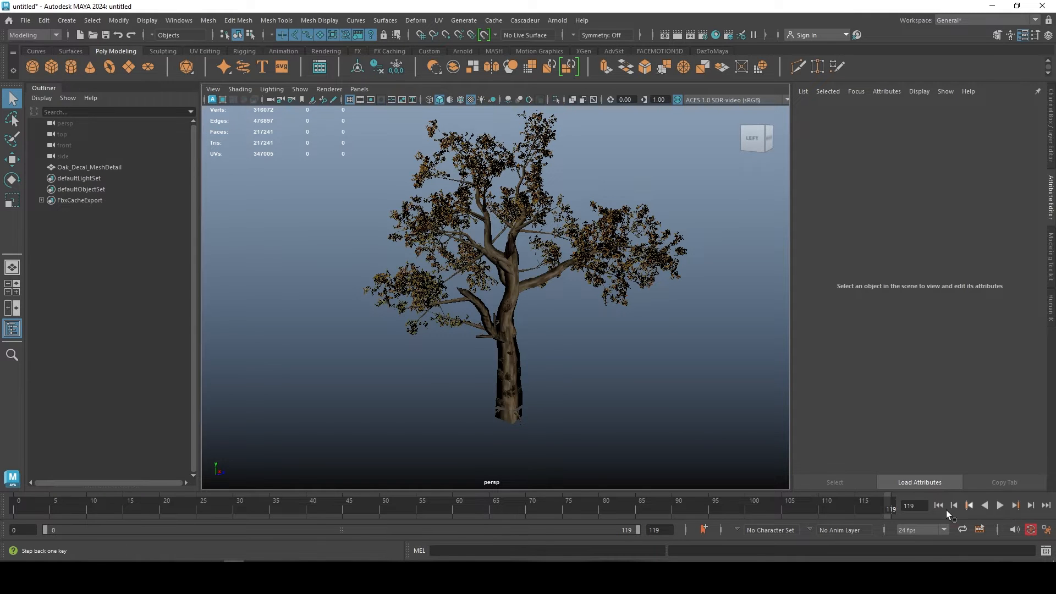
pyautogui.click(998, 505)
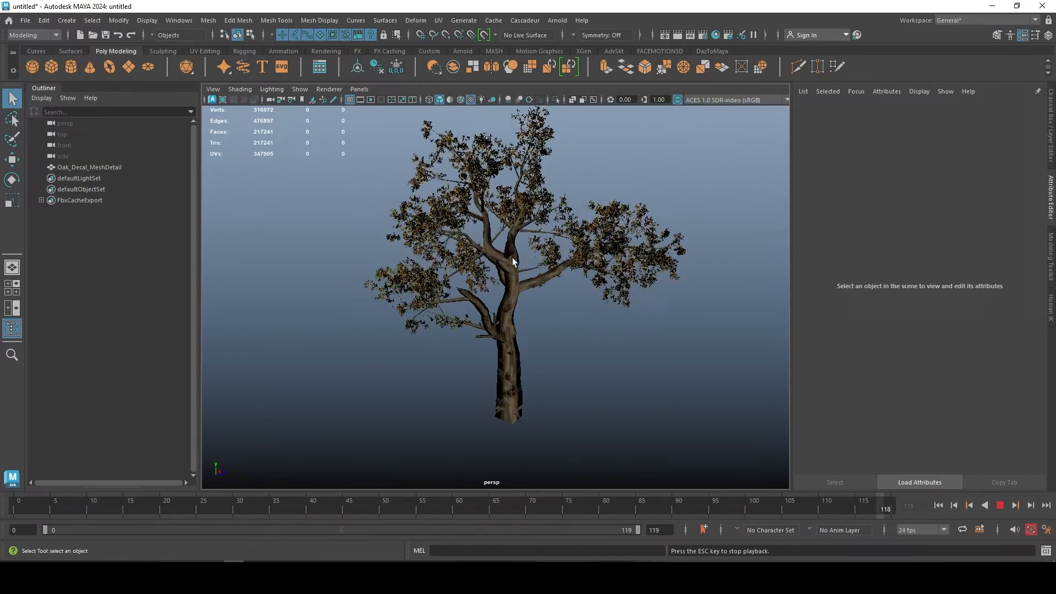
pyautogui.click(1000, 505)
# Select the tree and browse its attributes from Oak_Decal_MeshDetailCache1 back to the Oak_Decal_MeshDetail transform.
pyautogui.click(546, 351)
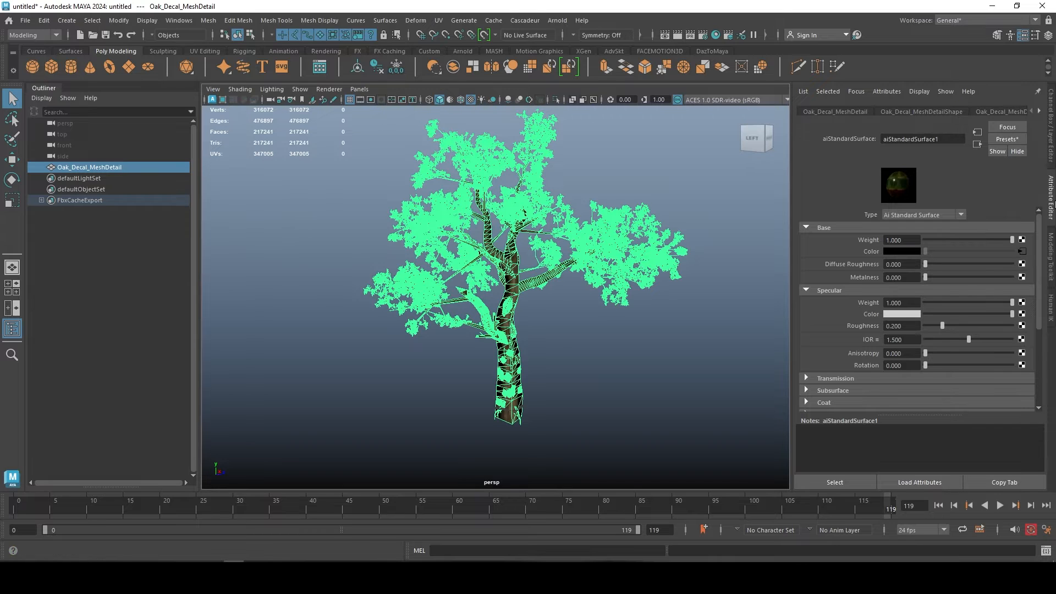
pyautogui.click(1038, 112)
pyautogui.click(1039, 112)
pyautogui.click(1038, 111)
pyautogui.click(902, 112)
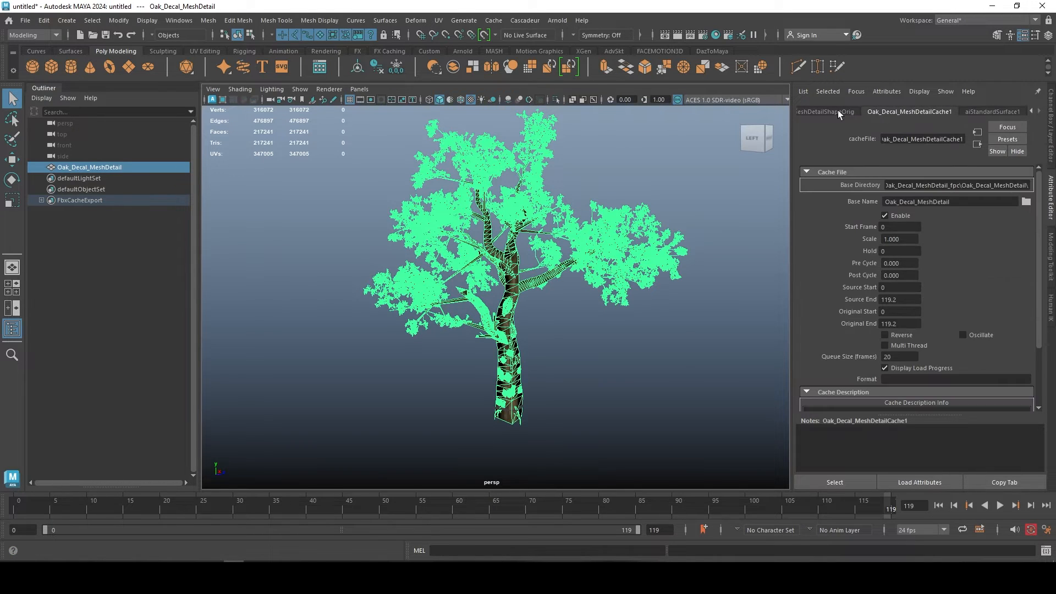
pyautogui.click(907, 239)
pyautogui.click(831, 112)
pyautogui.click(796, 112)
pyautogui.click(799, 111)
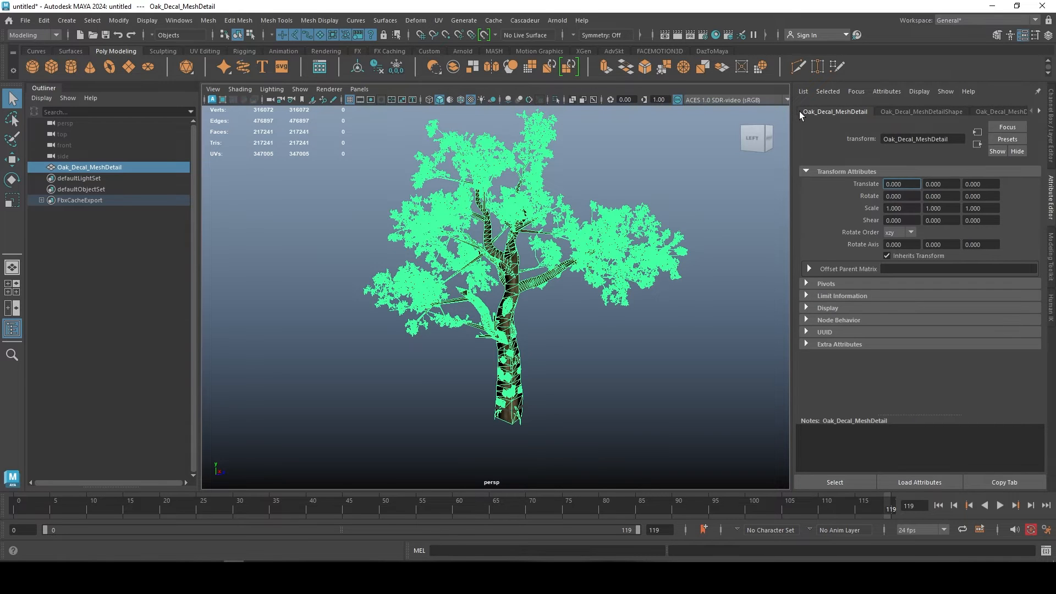
# Go through the shape nodes to Oak_Decal_MeshDetailCache1 and examine its cache settings, including Source Start and Source End.
pyautogui.click(960, 112)
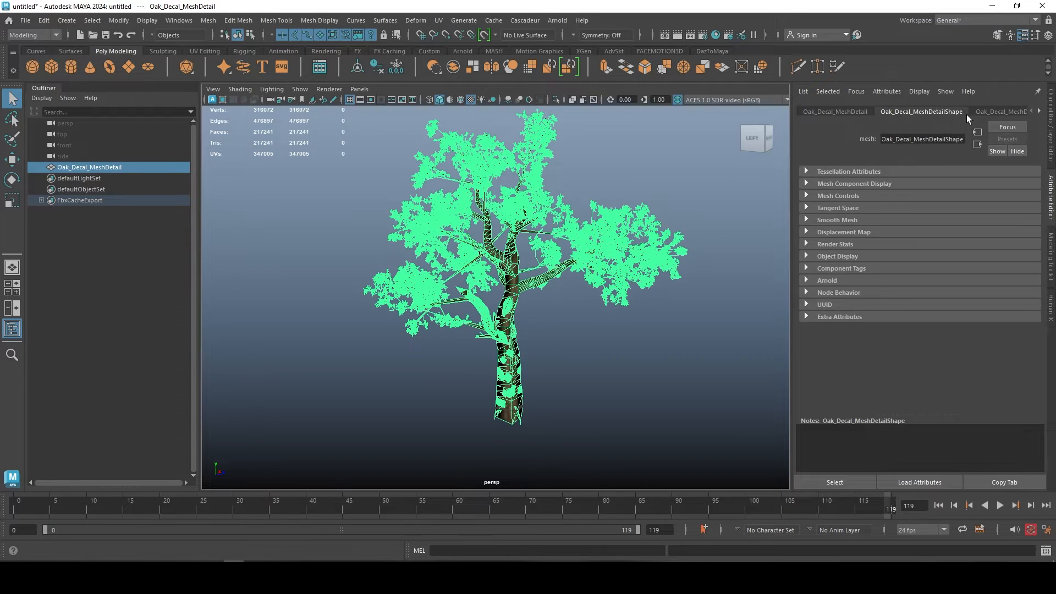
pyautogui.click(998, 113)
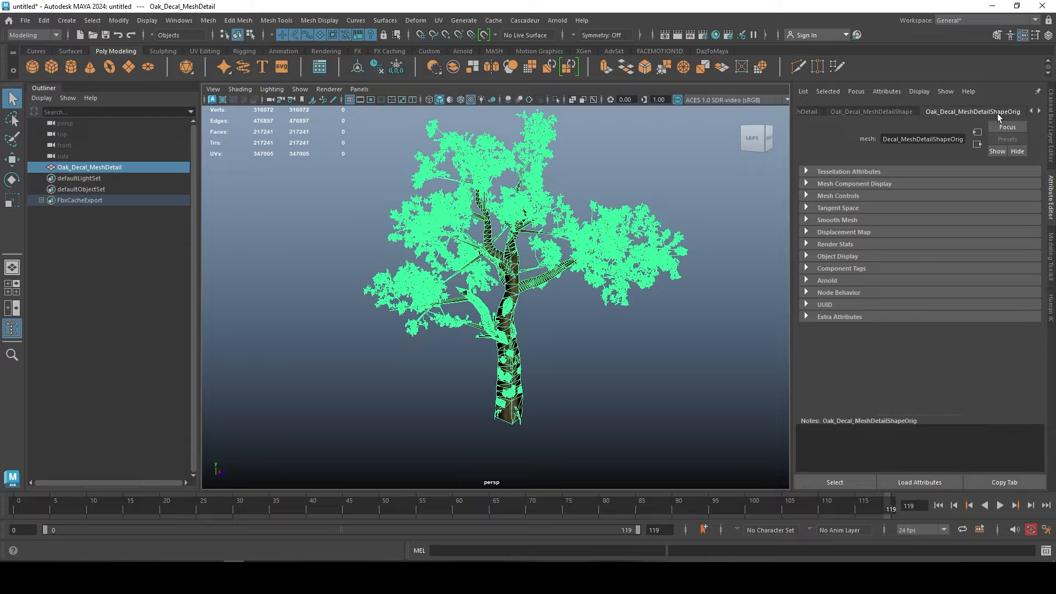
pyautogui.click(1038, 112)
pyautogui.click(1001, 112)
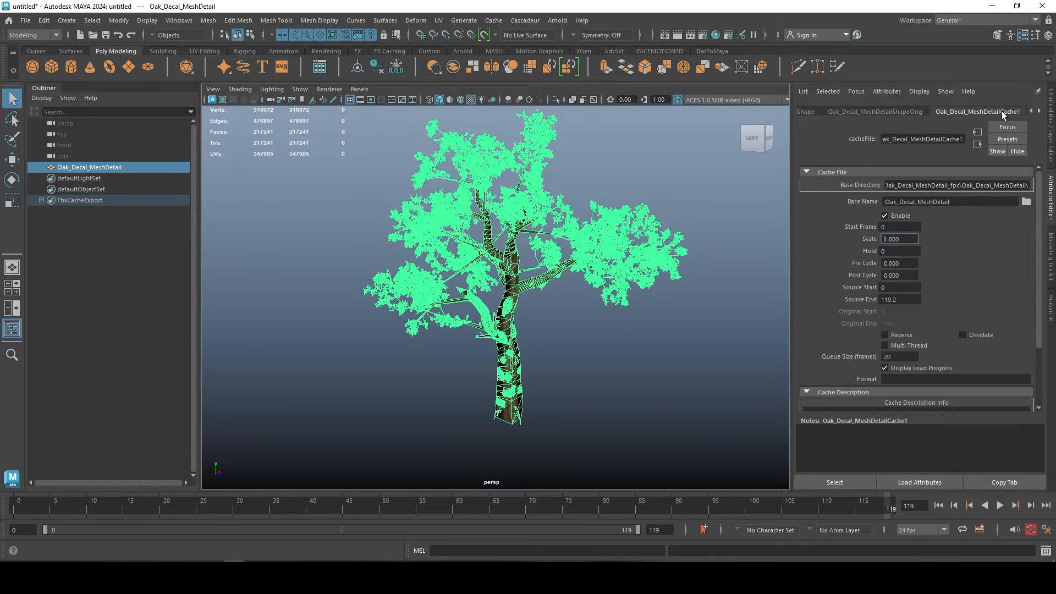
pyautogui.scroll(-3, 1035, 275)
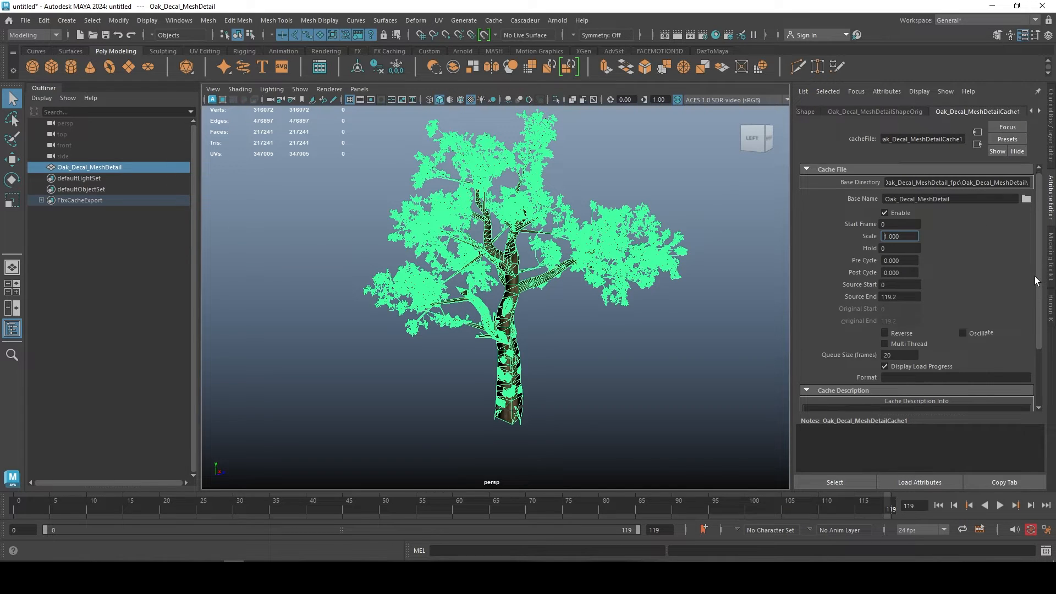
pyautogui.scroll(1, 1032, 346)
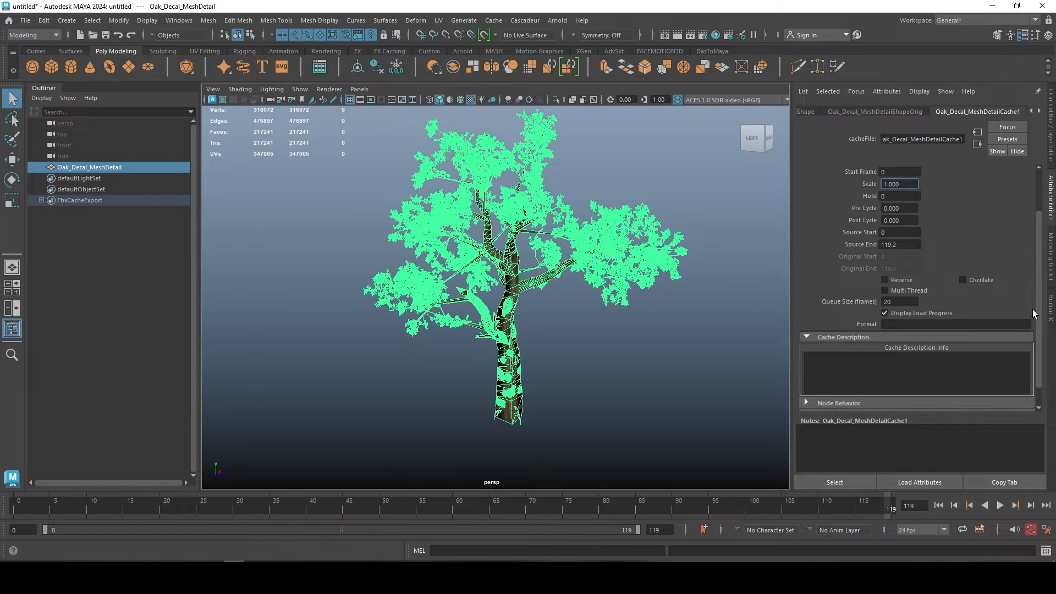
pyautogui.doubleClick(912, 245)
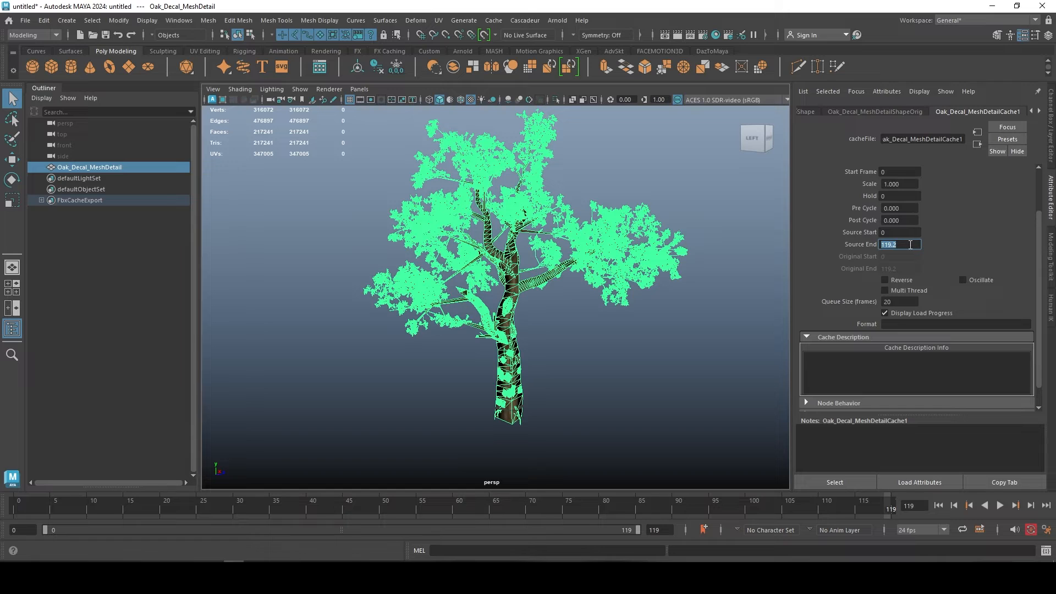
pyautogui.moveTo(897, 233); pyautogui.dragTo(859, 231)
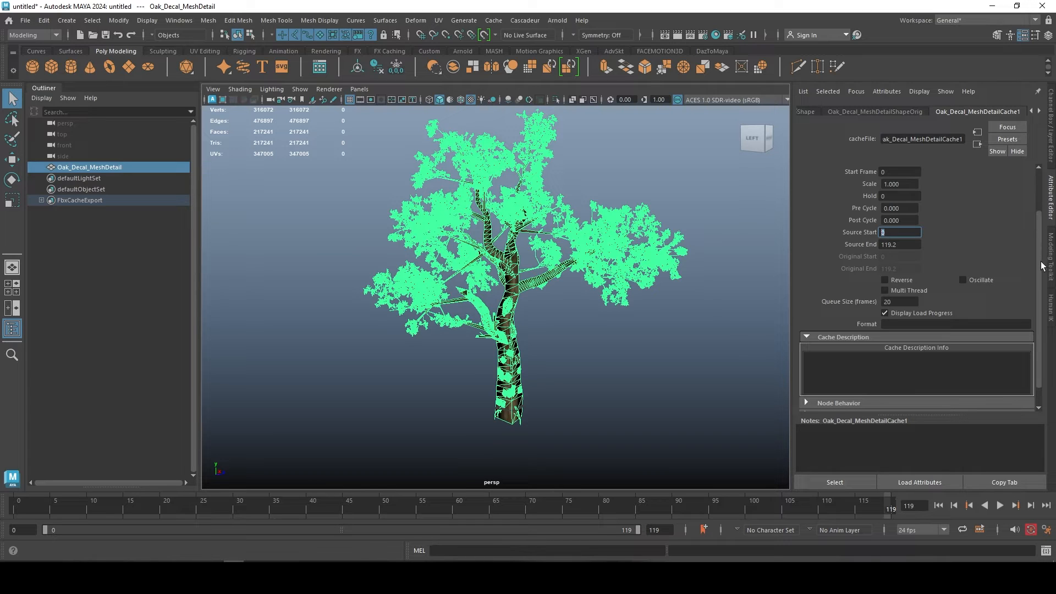
pyautogui.scroll(-1, 1042, 289)
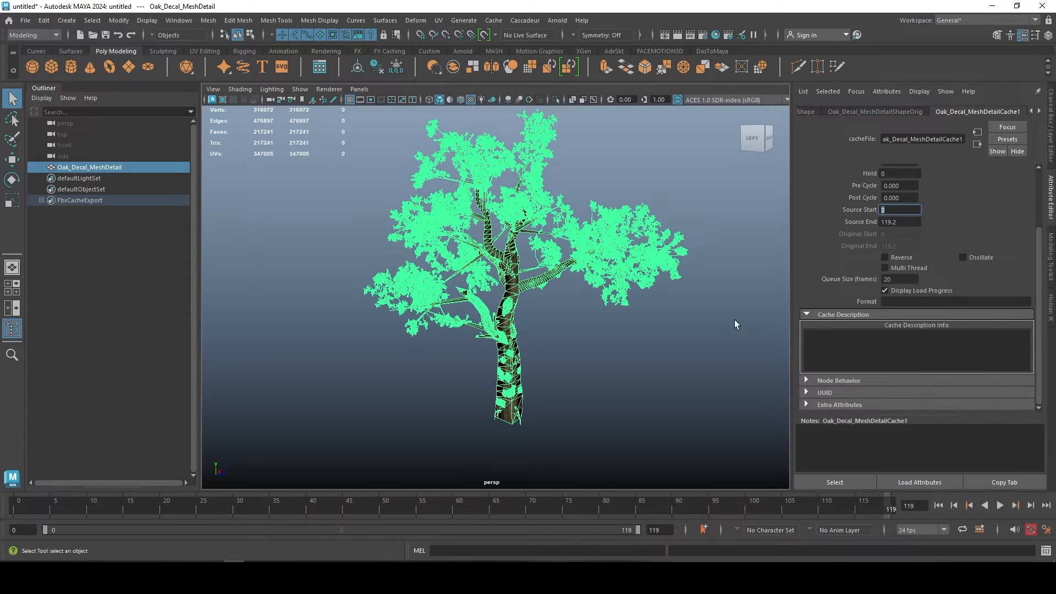
# Deselect the tree and examine its textured trunk, branches and foliage up close.
pyautogui.click(679, 326)
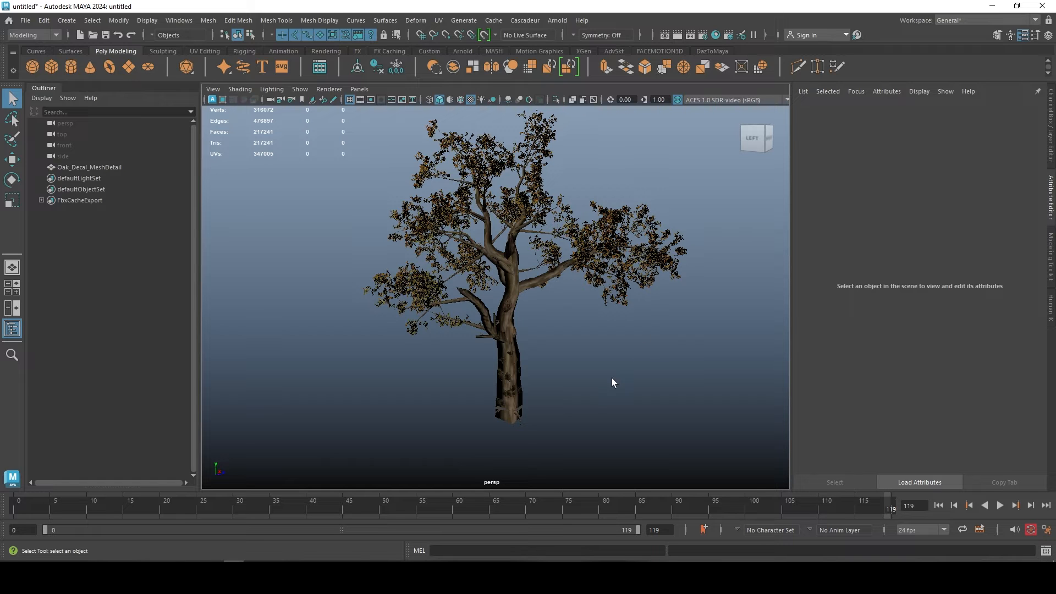
pyautogui.scroll(10, 569, 403)
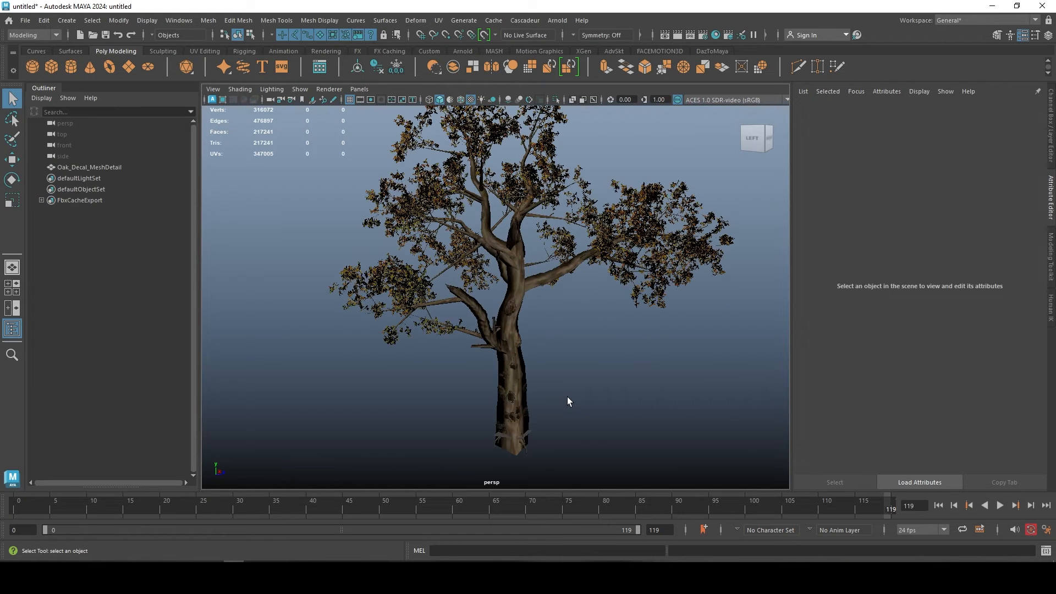
pyautogui.scroll(3, 568, 401)
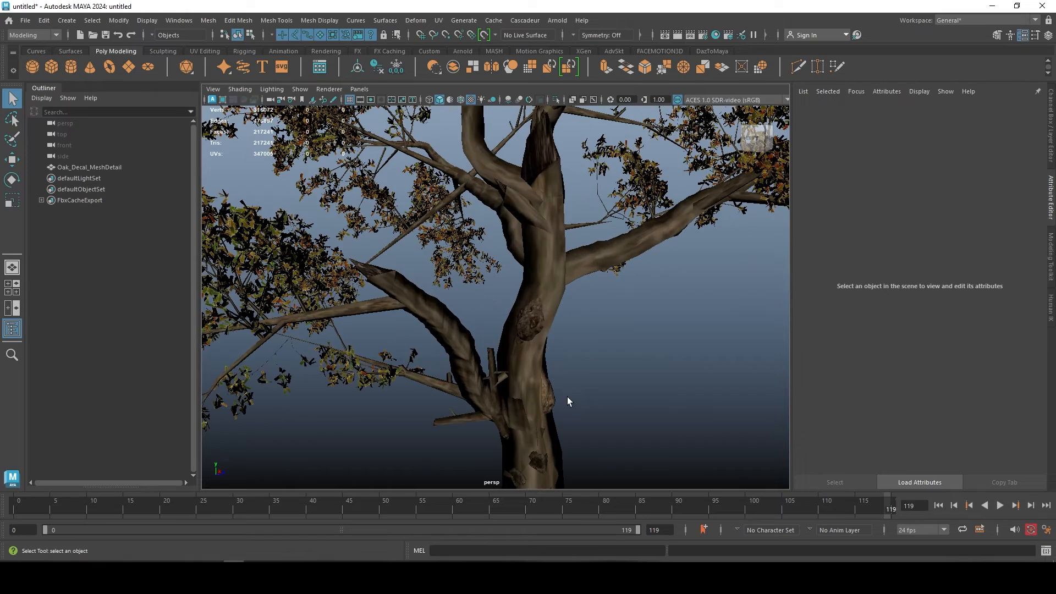
pyautogui.click(526, 343)
pyautogui.click(631, 331)
pyautogui.scroll(-10, 540, 317)
pyautogui.scroll(8, 540, 317)
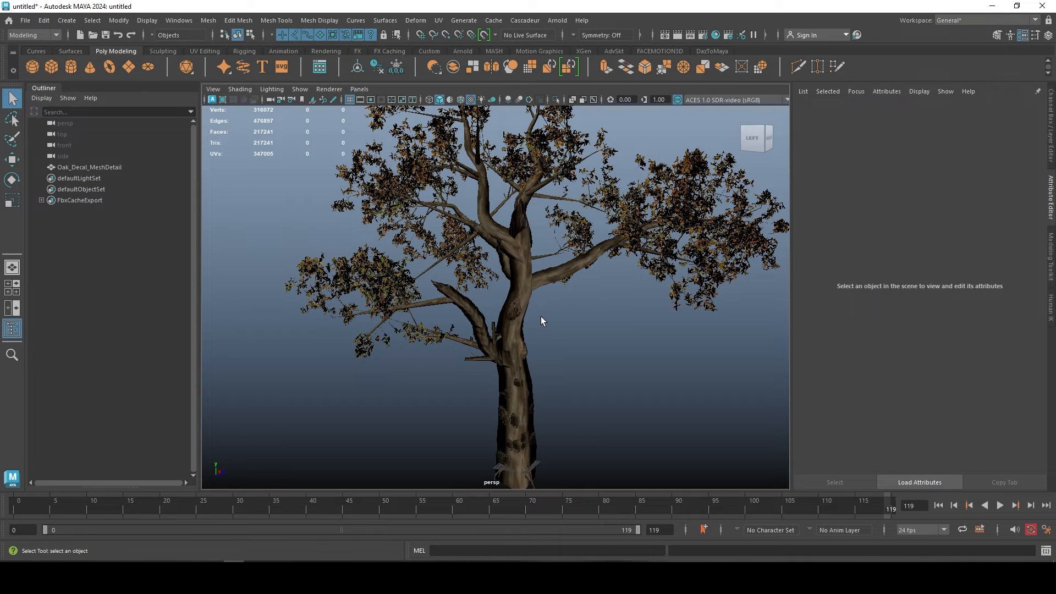
# Select the oak, duplicate it, and move the copy sideways to stand beside the original tree.
pyautogui.click(523, 282)
pyautogui.scroll(-5, 538, 338)
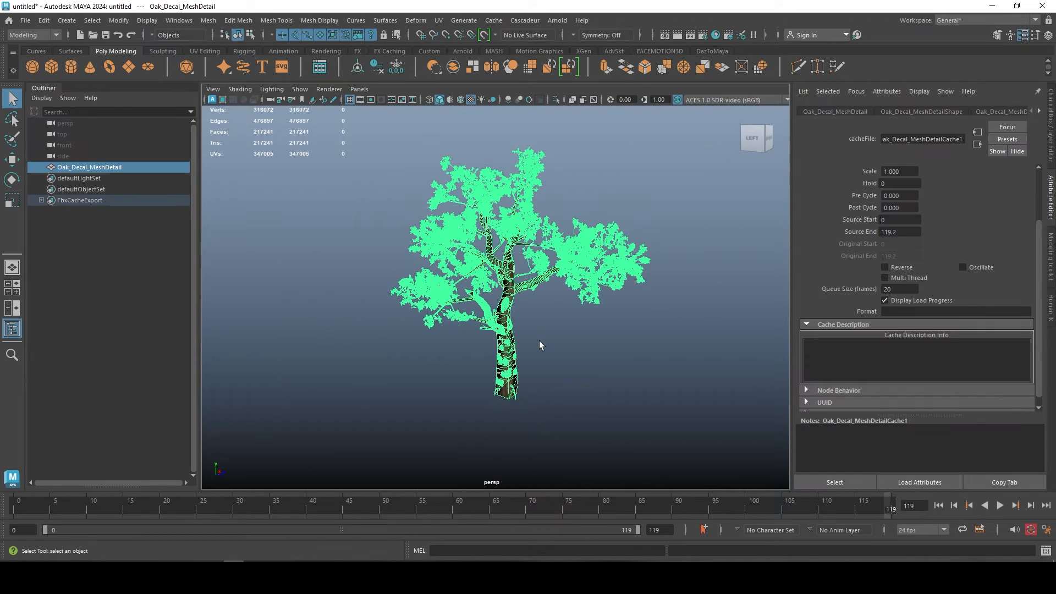
pyautogui.hotkey('ctrl', 'd')
pyautogui.press('w')
pyautogui.moveTo(549, 391); pyautogui.dragTo(325, 385)
pyautogui.press('e')
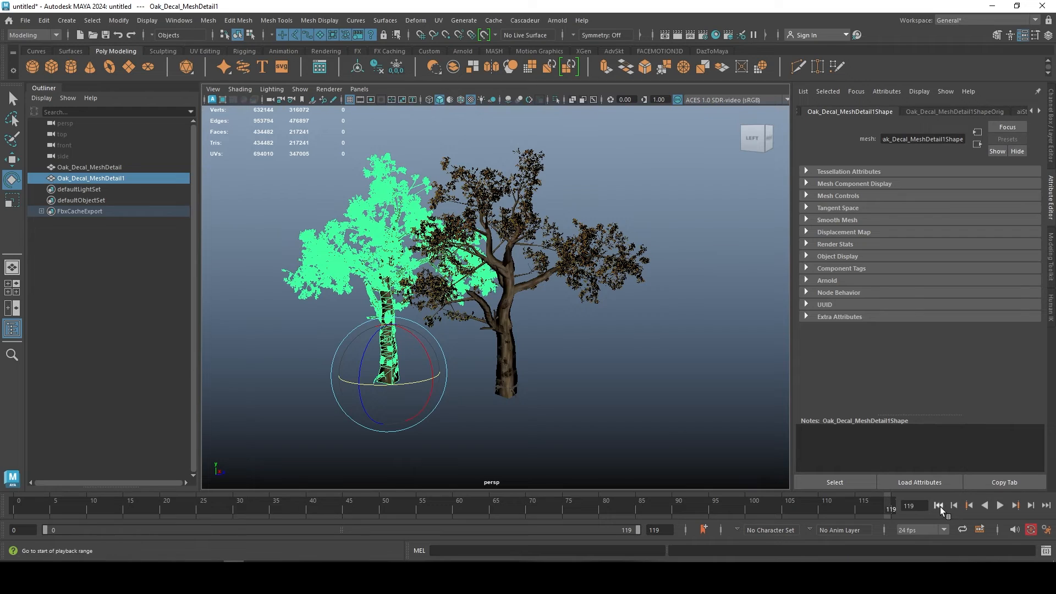
# Play the animation with both trees deselected to compare their motion, and stop playback.
pyautogui.click(999, 505)
pyautogui.click(551, 382)
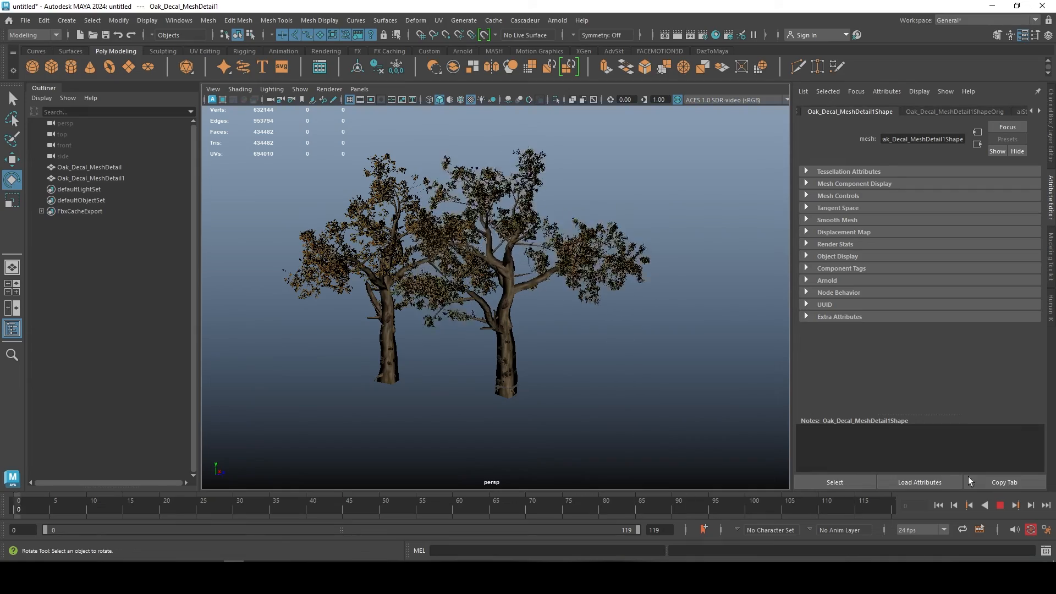
pyautogui.click(1000, 506)
# Switch to SpeedTree Cinema Modeler and randomize the oak, accepting the loss of its node and freehand edits.
pyautogui.moveTo(661, 574)
pyautogui.click(675, 546)
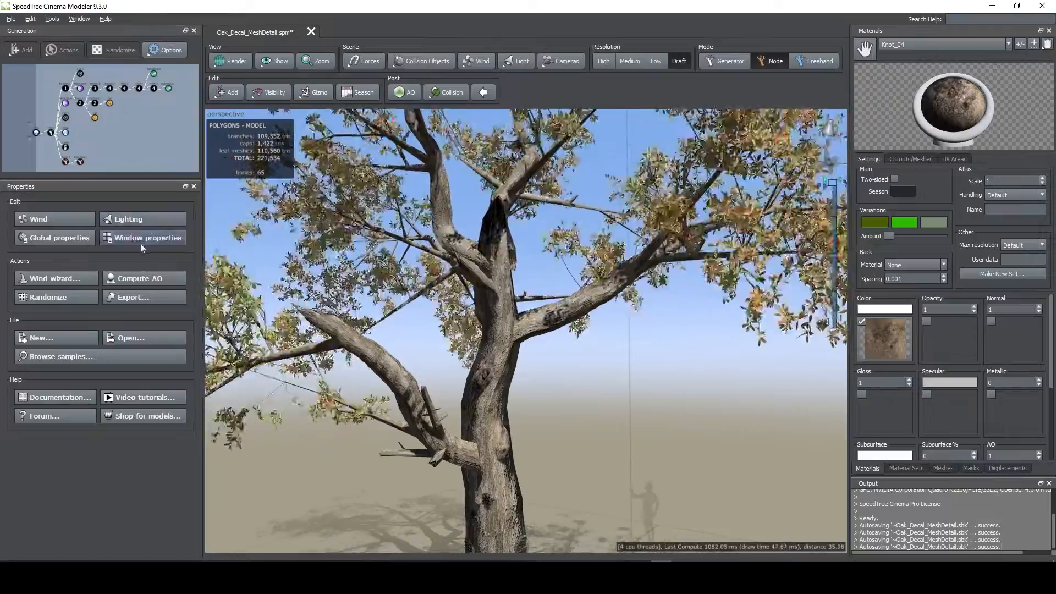
pyautogui.click(64, 297)
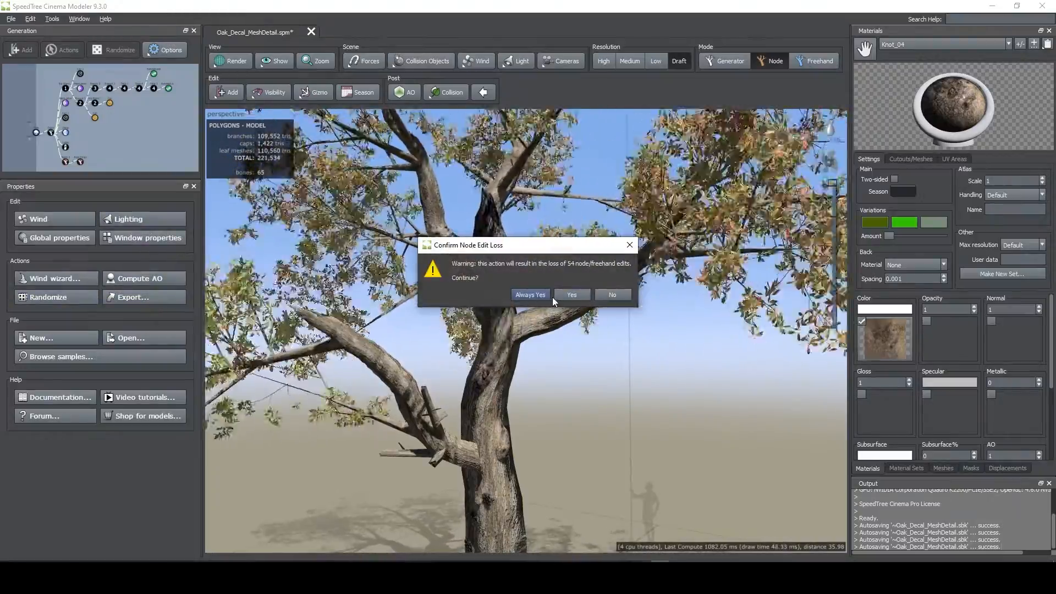
pyautogui.click(567, 293)
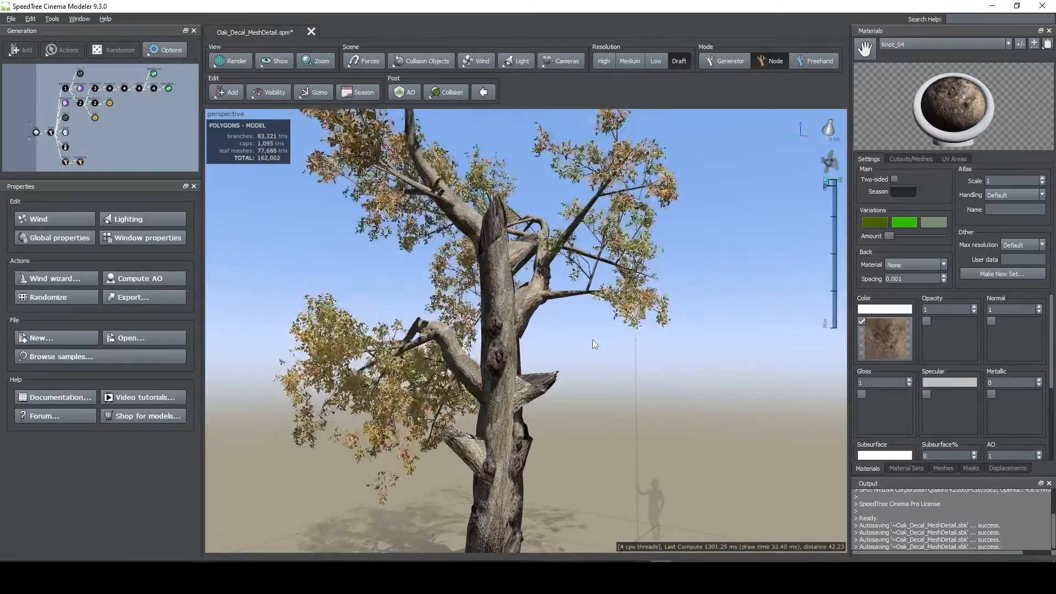
# Examine the randomized oak from different angles and show it in the four-view layout.
pyautogui.scroll(1, 595, 337)
pyautogui.scroll(-2, 595, 336)
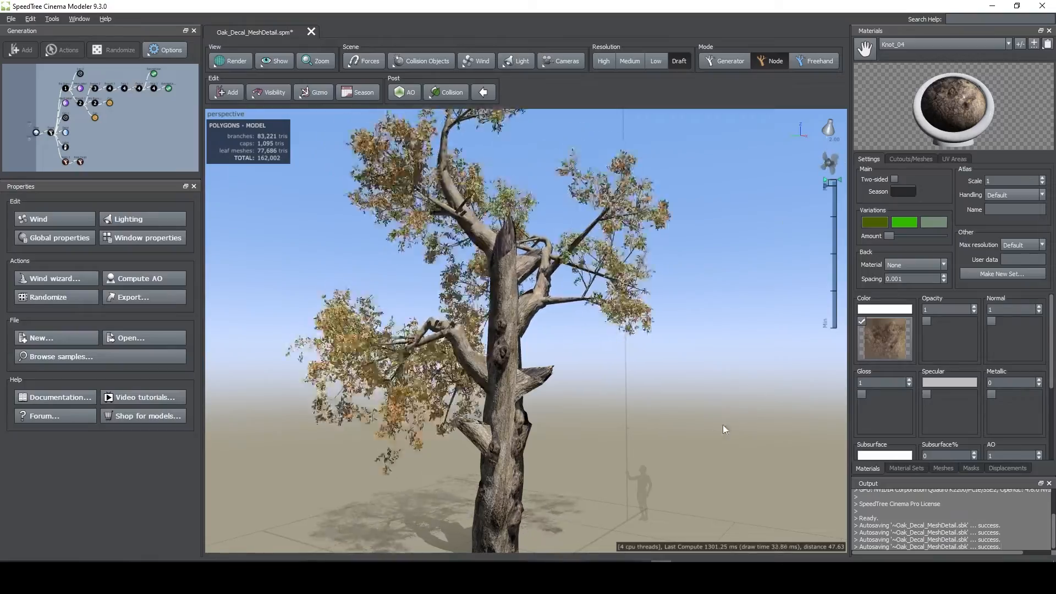
pyautogui.moveTo(695, 424); pyautogui.dragTo(692, 346)
pyautogui.moveTo(626, 319); pyautogui.dragTo(639, 385)
pyautogui.press('space')
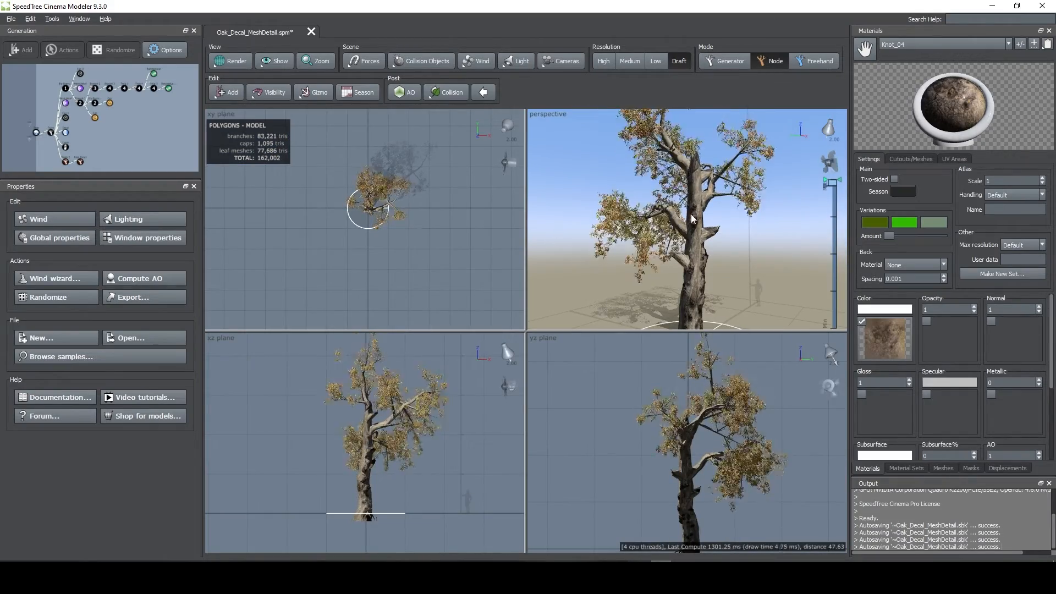
# Switch to Freehand mode and select parts of the tree in the perspective view to inspect their bend handles.
pyautogui.press('space')
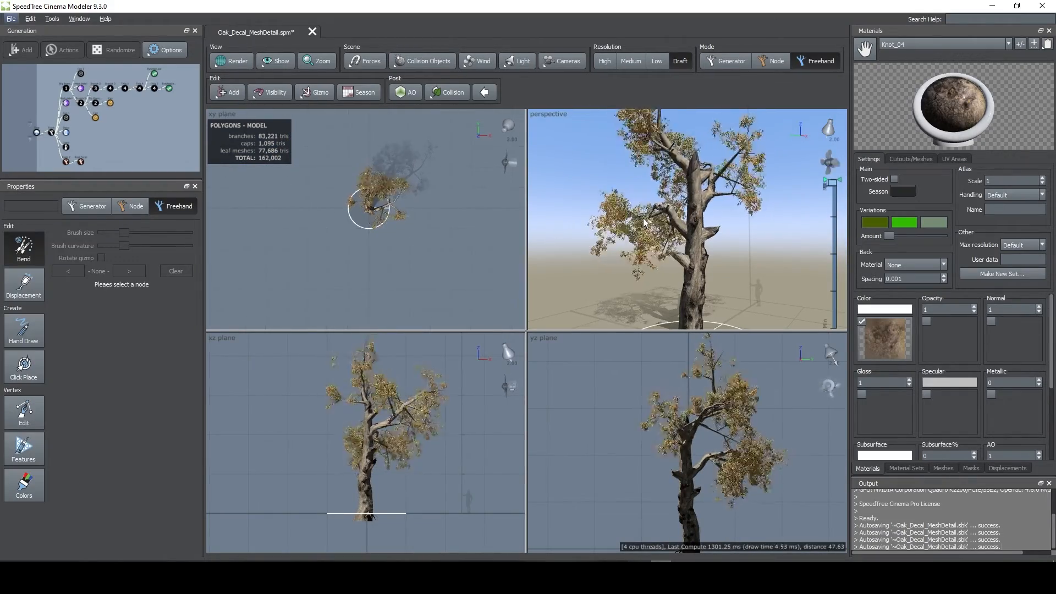
pyautogui.click(645, 221)
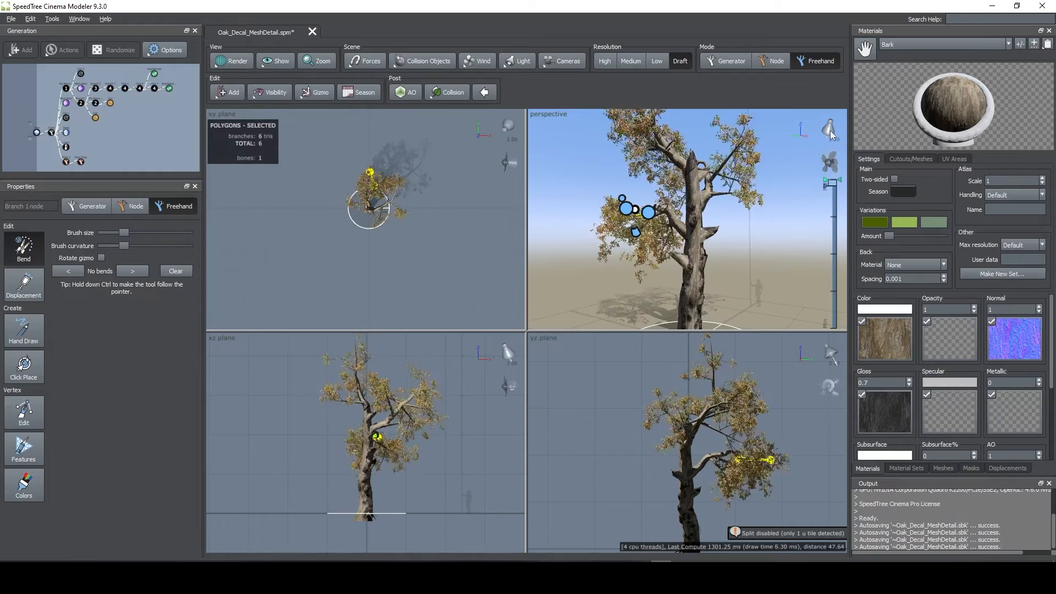
pyautogui.click(690, 210)
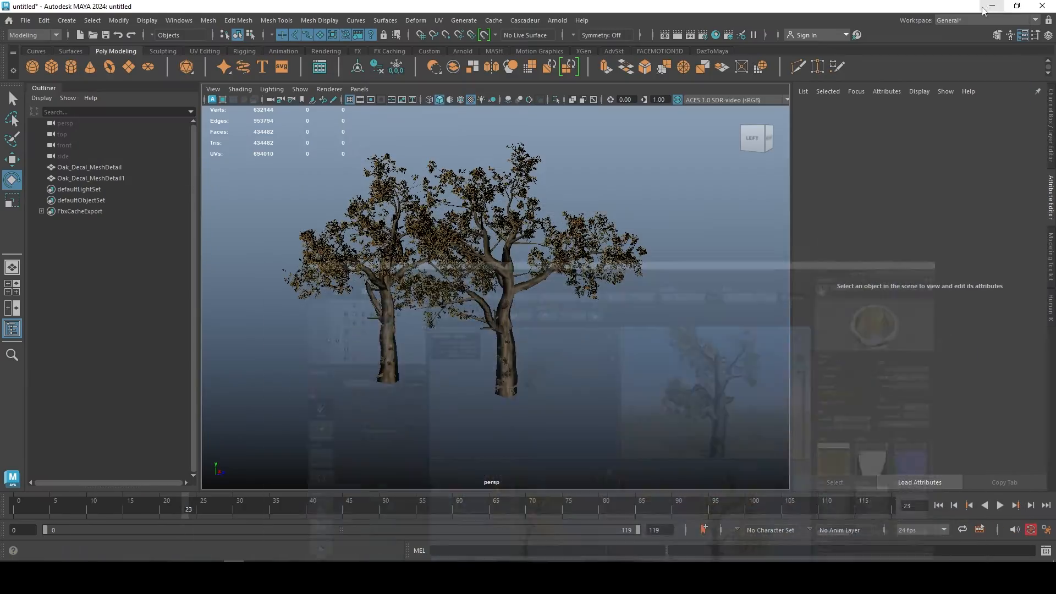